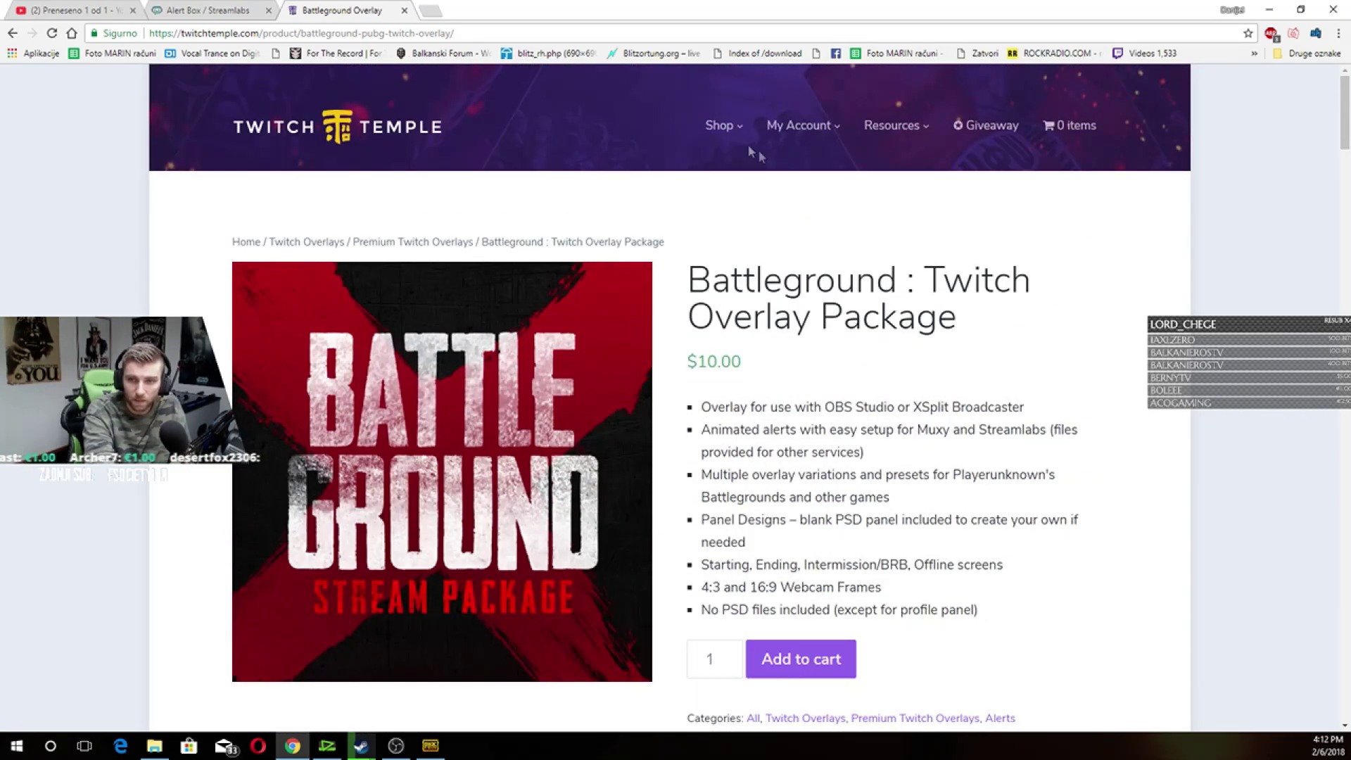
# - Open the account's order history on the Twitch Temple site and check the order's date
pyautogui.moveTo(794, 130)
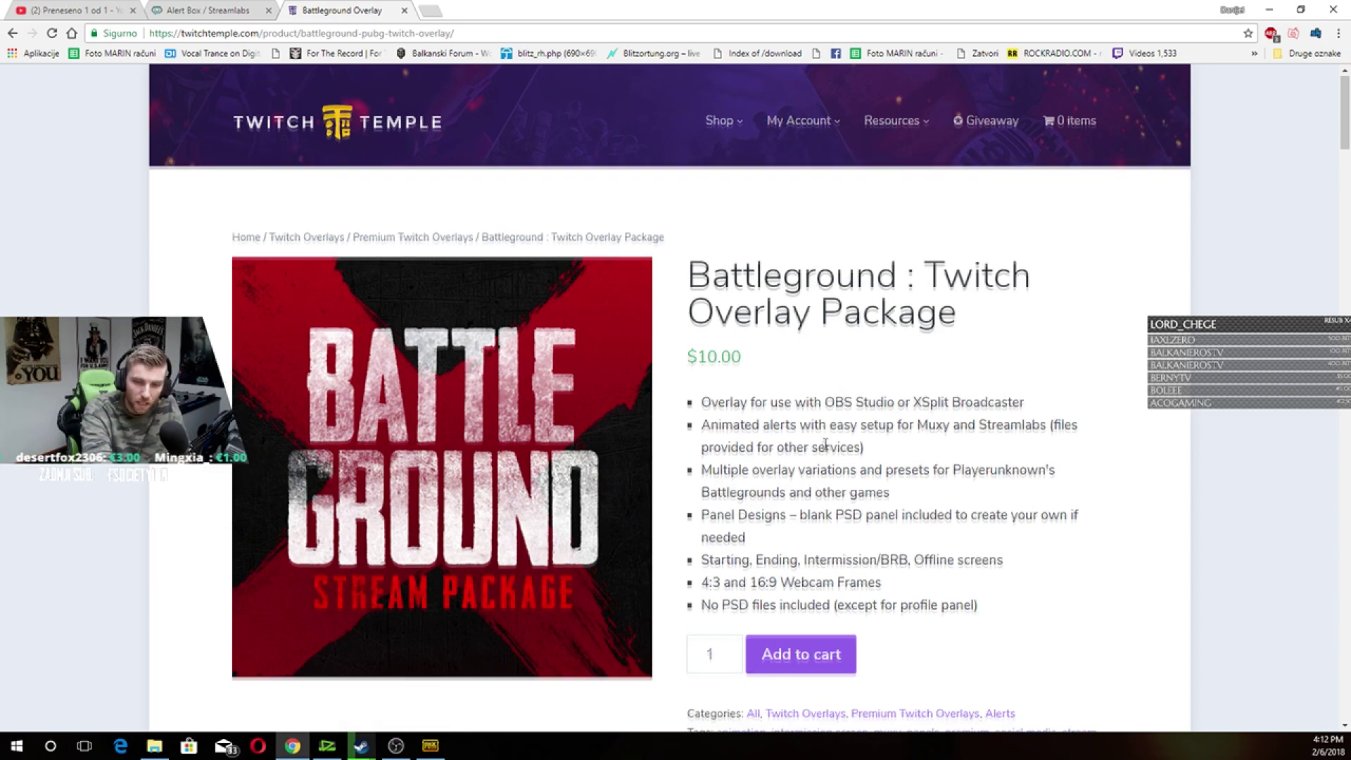
pyautogui.scroll(-1, 802, 528)
pyautogui.scroll(1, 768, 448)
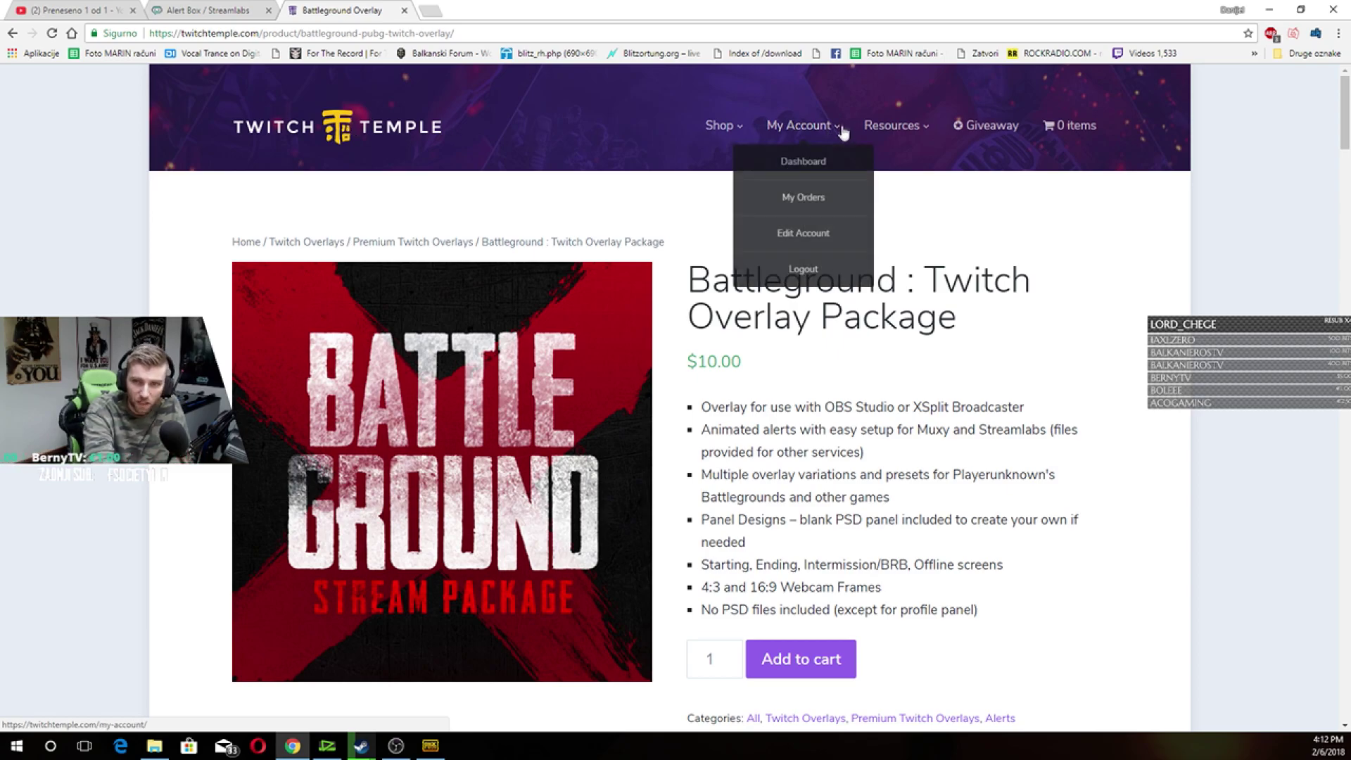
pyautogui.click(820, 203)
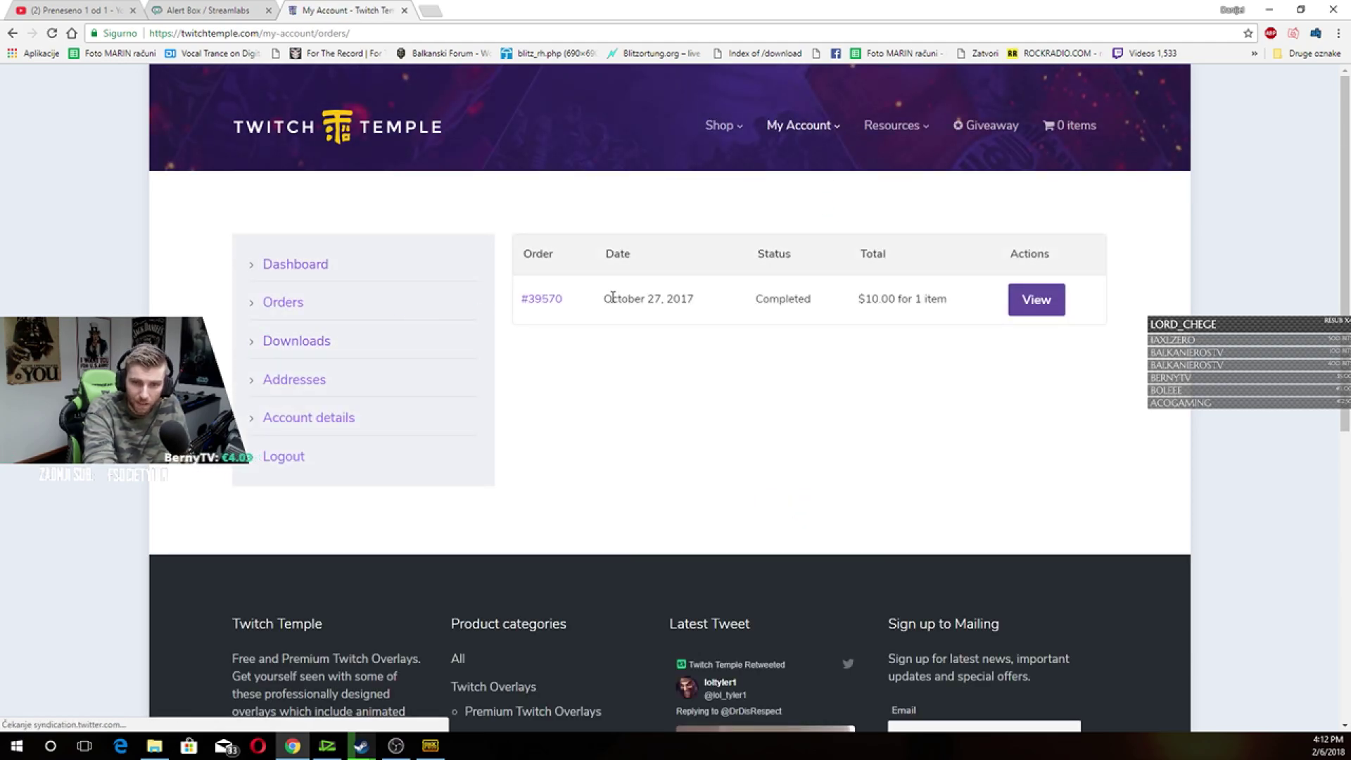
pyautogui.moveTo(606, 297); pyautogui.dragTo(695, 304)
pyautogui.click(725, 342)
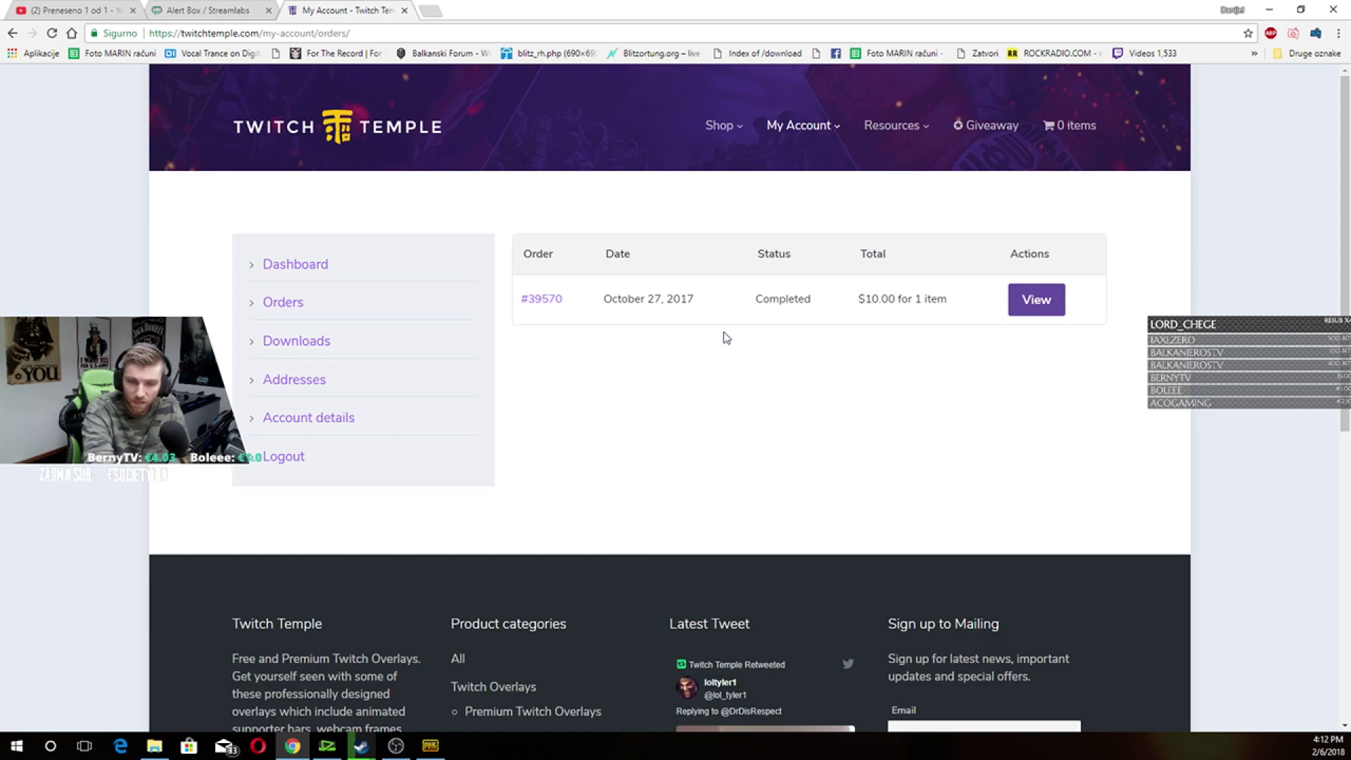
# - View the details of the completed order, including its downloads section
pyautogui.click(1035, 301)
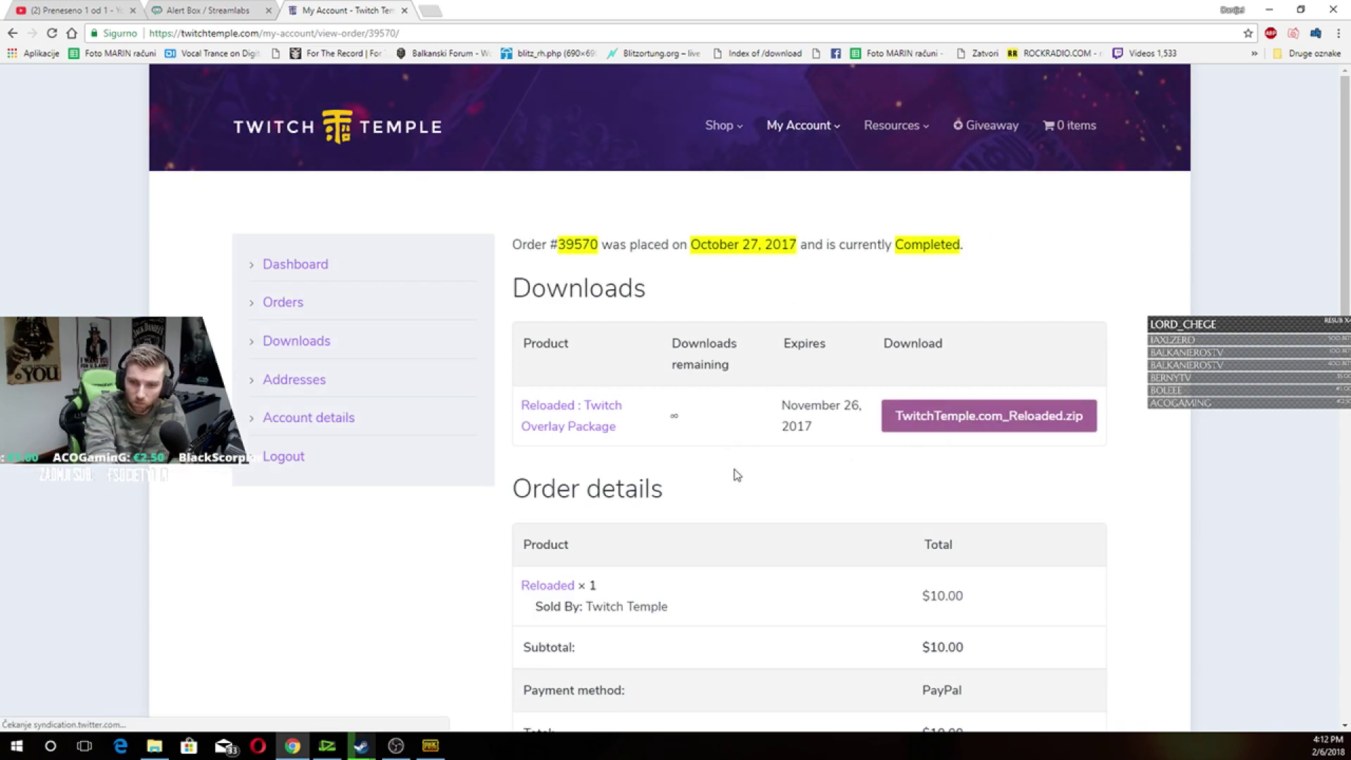
pyautogui.scroll(-3, 737, 475)
pyautogui.scroll(3, 763, 419)
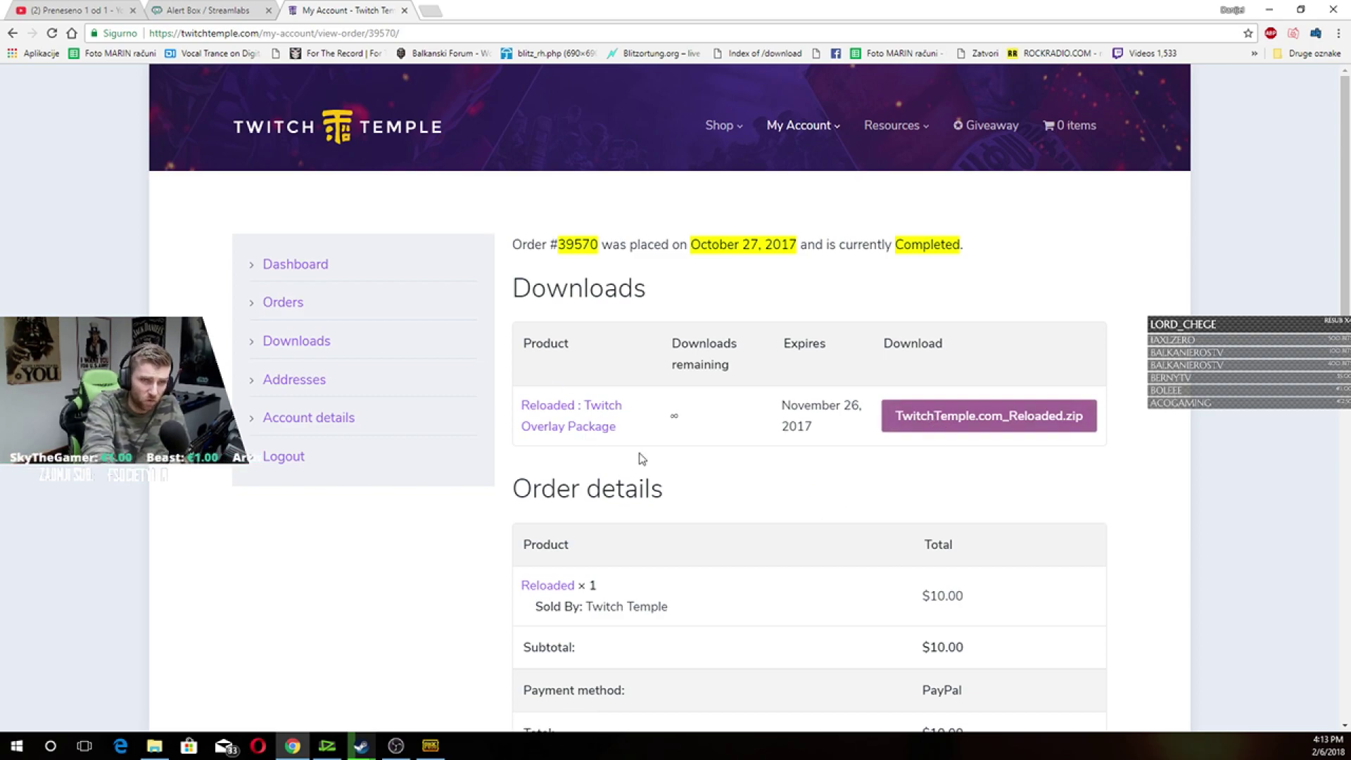
# - Switch to File Explorer and preview the Reloaded_Alert_NewTip video from the package's Streamlabs Alerts folder
pyautogui.hotkey('alt', 'Tab')
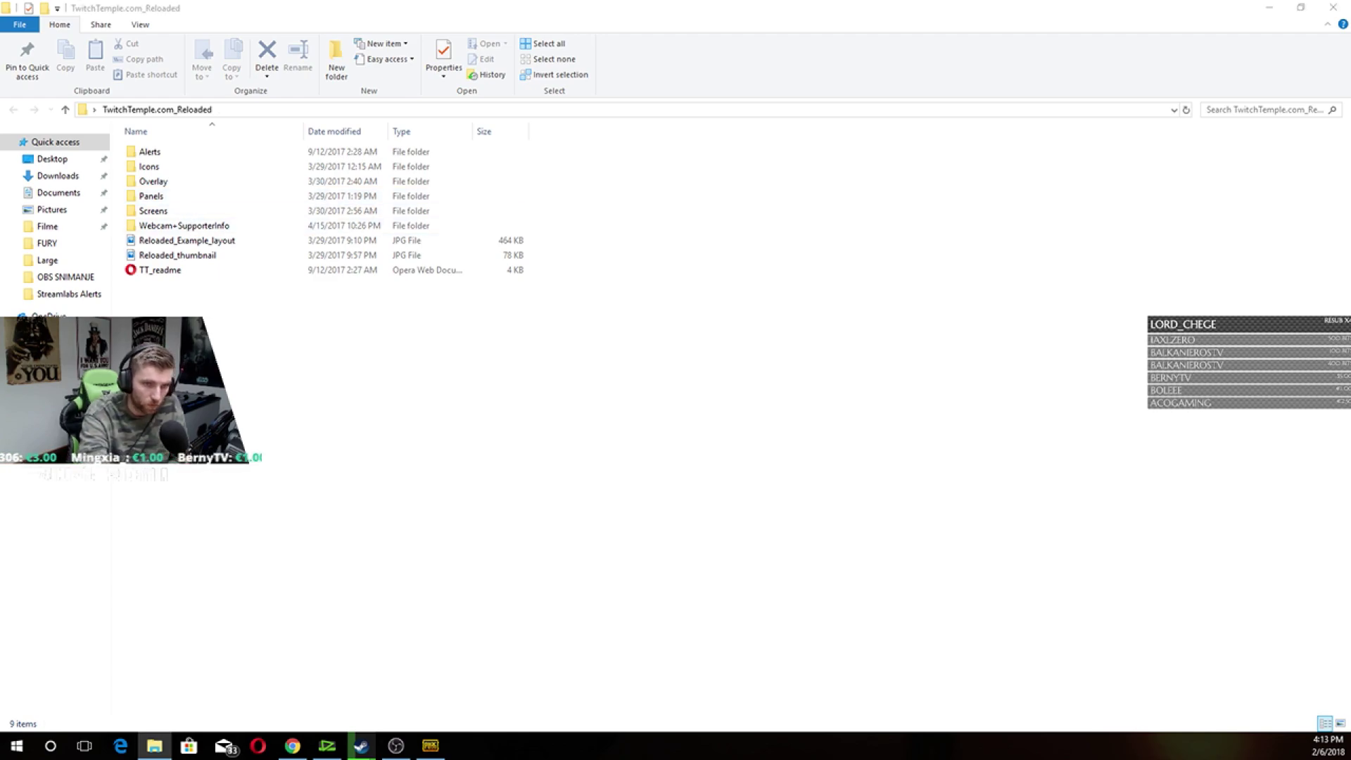
pyautogui.hotkey('alt', 'Tab')
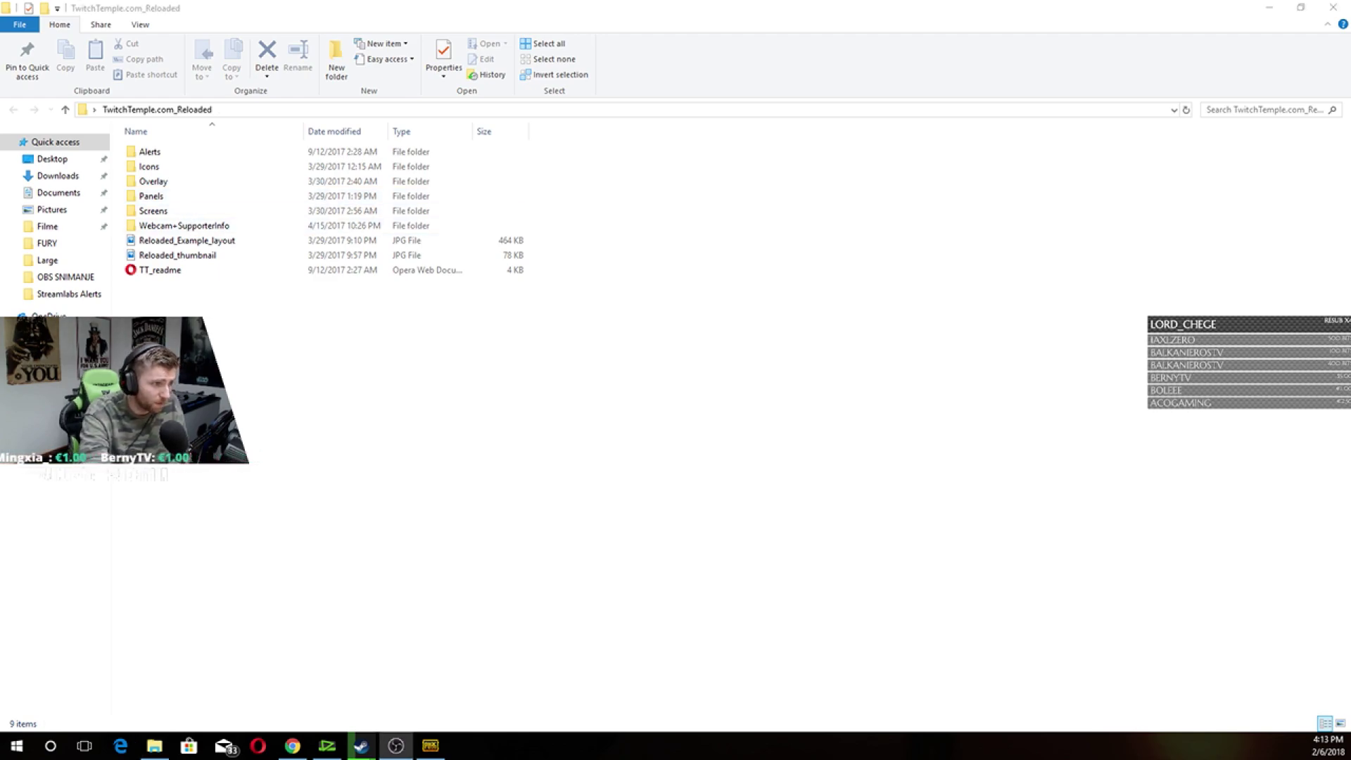
pyautogui.doubleClick(189, 150)
pyautogui.doubleClick(196, 152)
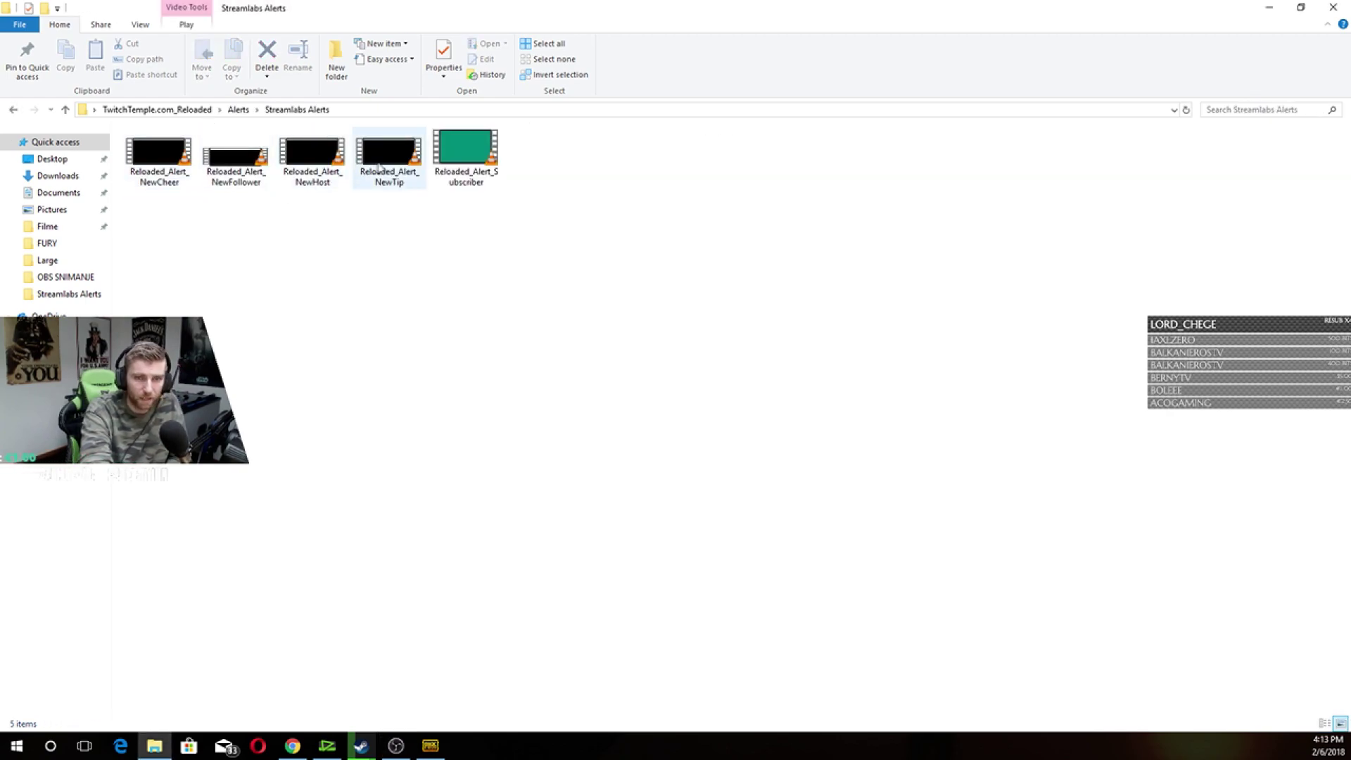
pyautogui.doubleClick(389, 154)
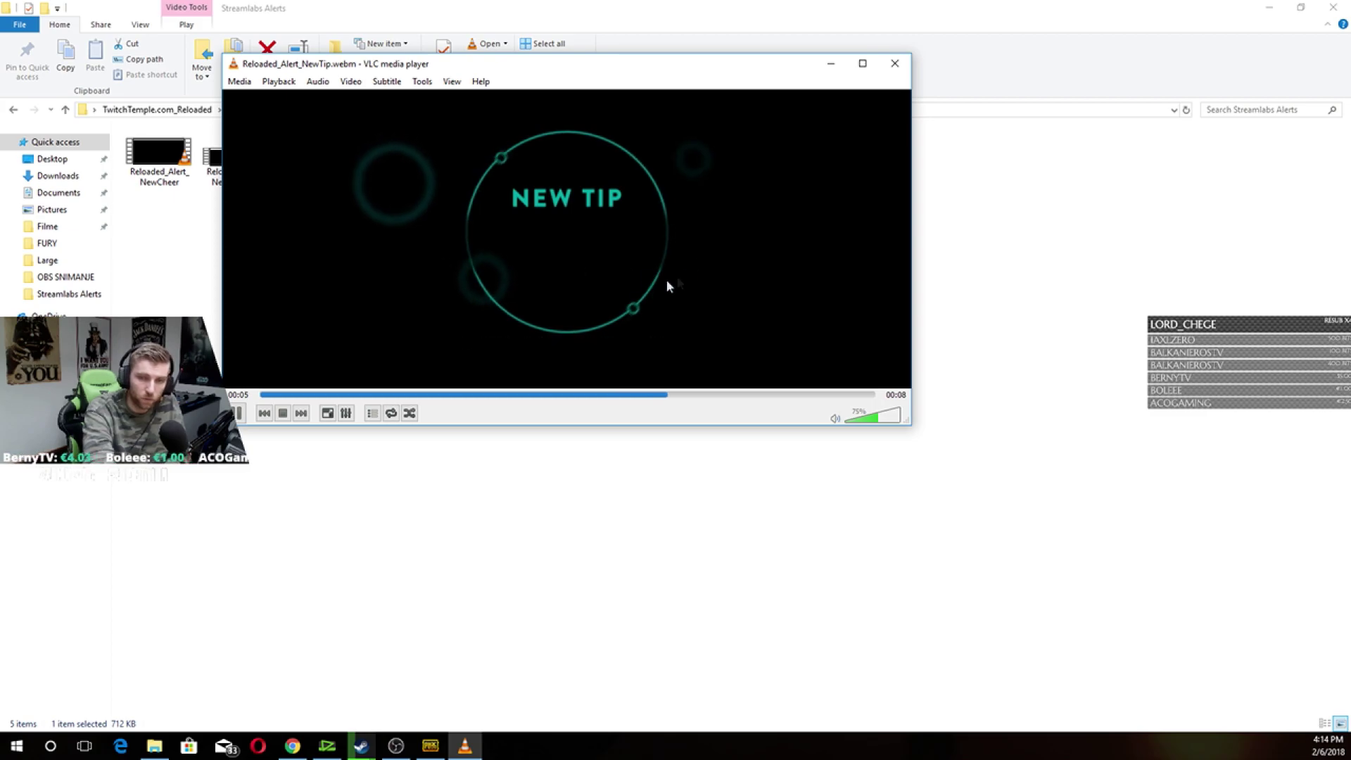
pyautogui.click(894, 65)
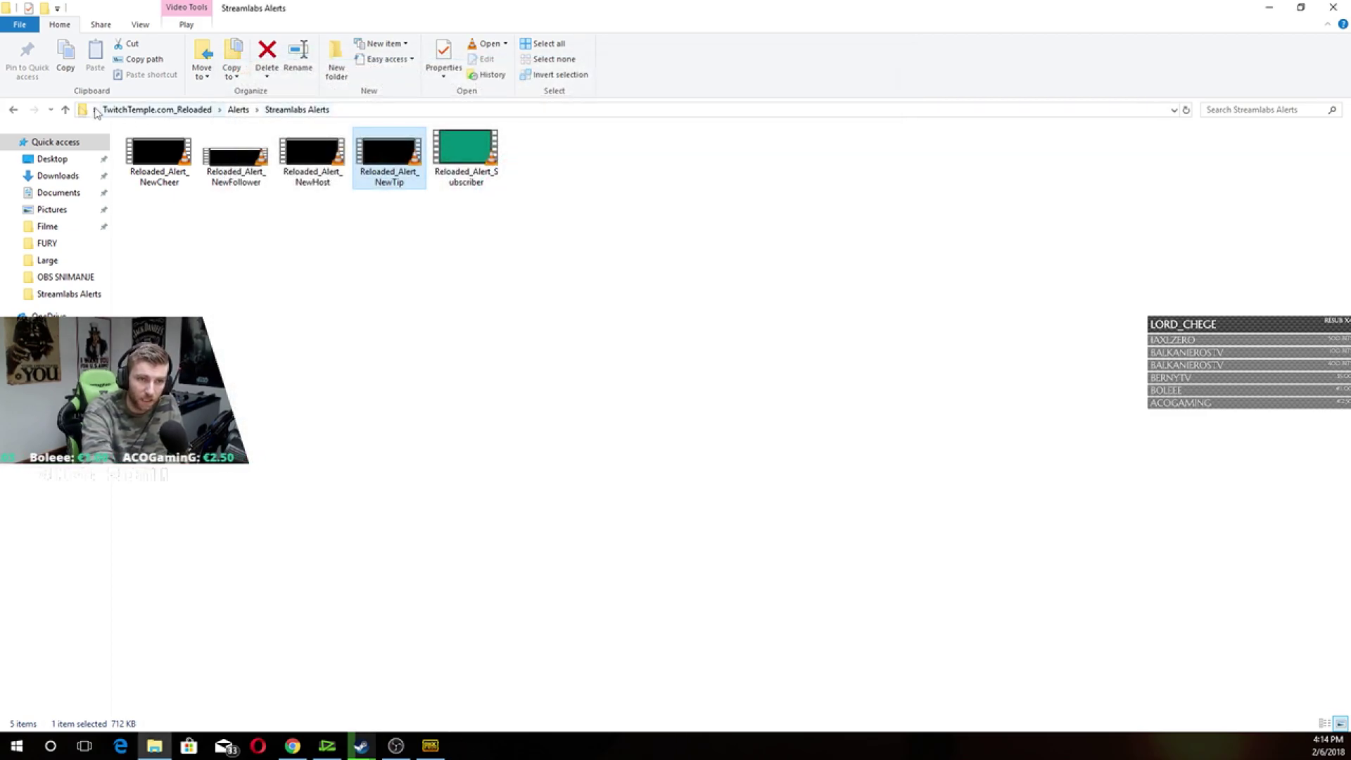
# - Return to the TwitchTemple.com_Reloaded folder and preview the Follow image from the Large icons folder
pyautogui.click(12, 111)
pyautogui.click(13, 111)
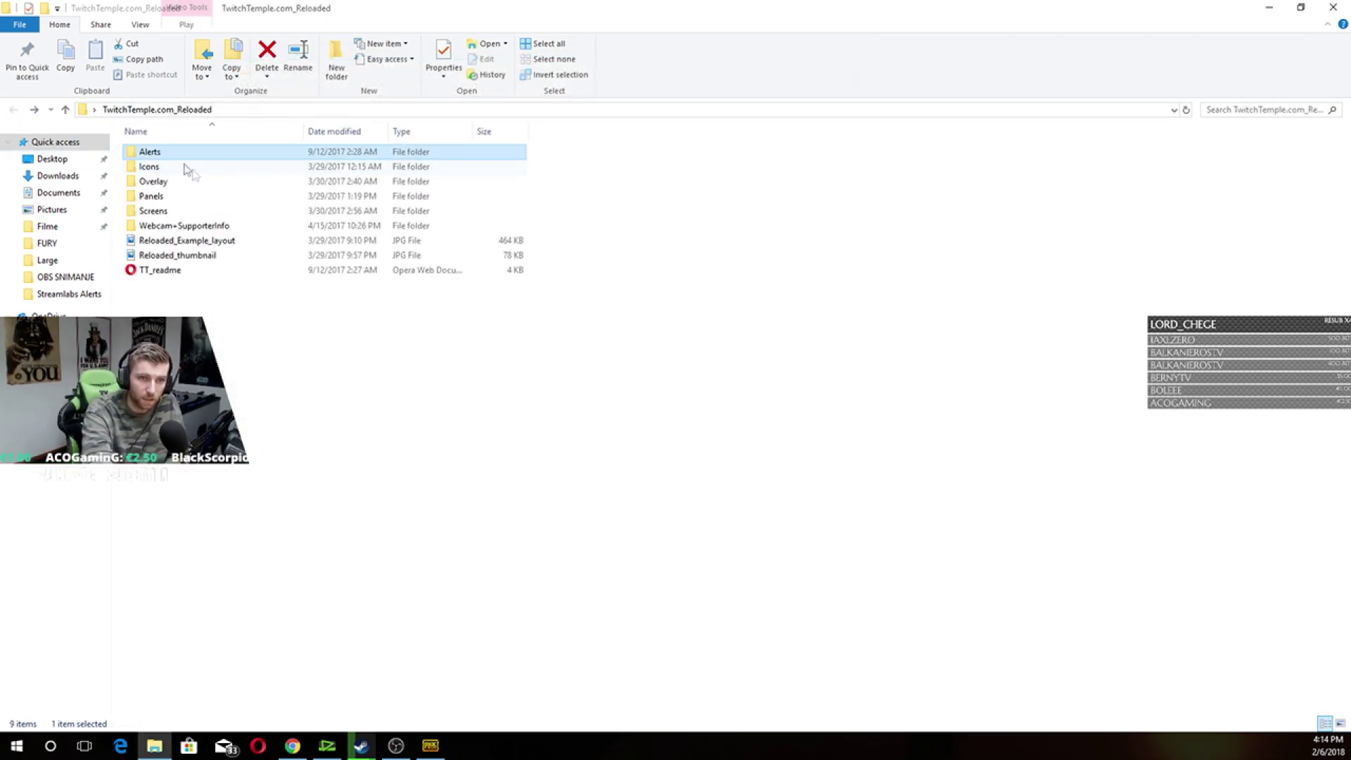
pyautogui.click(161, 169)
pyautogui.doubleClick(161, 169)
pyautogui.doubleClick(158, 153)
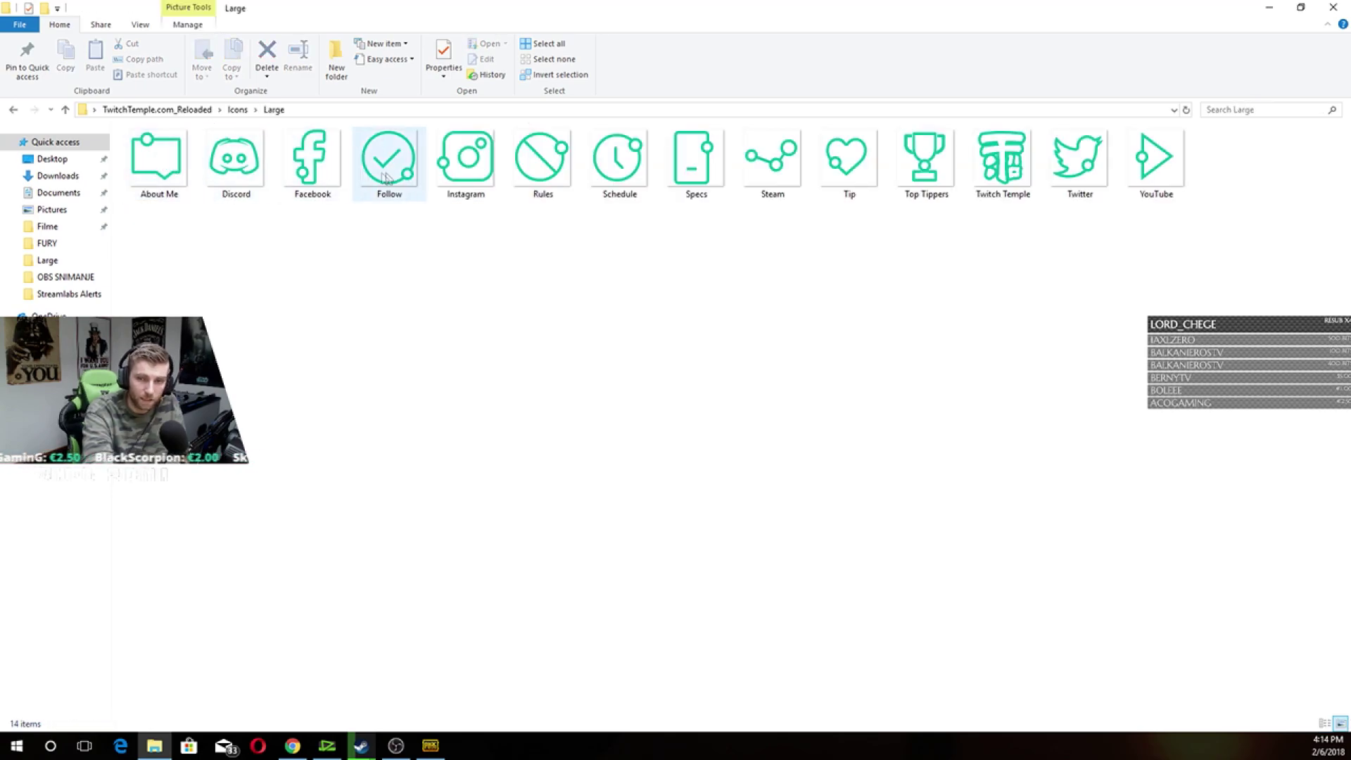
pyautogui.doubleClick(417, 185)
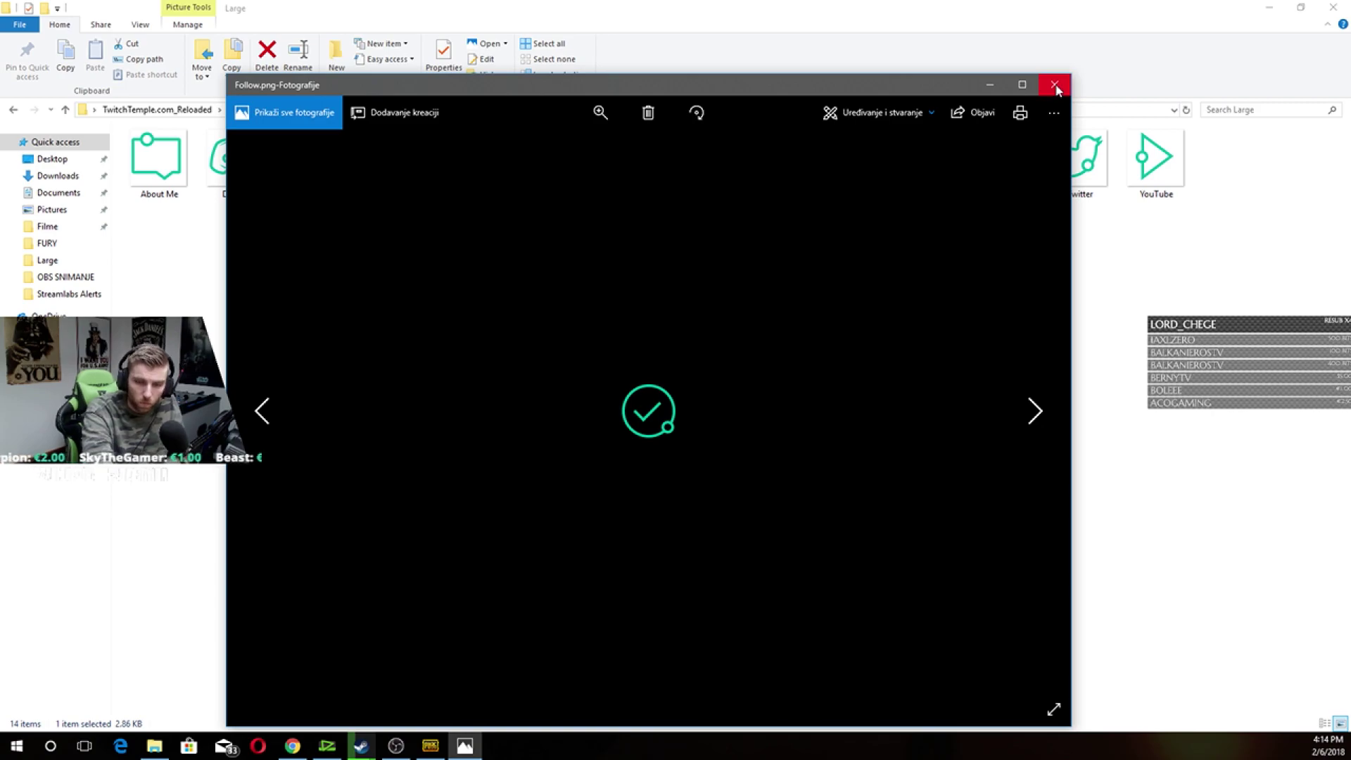
pyautogui.click(1054, 85)
# - Go to the package's Overlay folder and look through its Text Elements subfolder
pyautogui.click(13, 111)
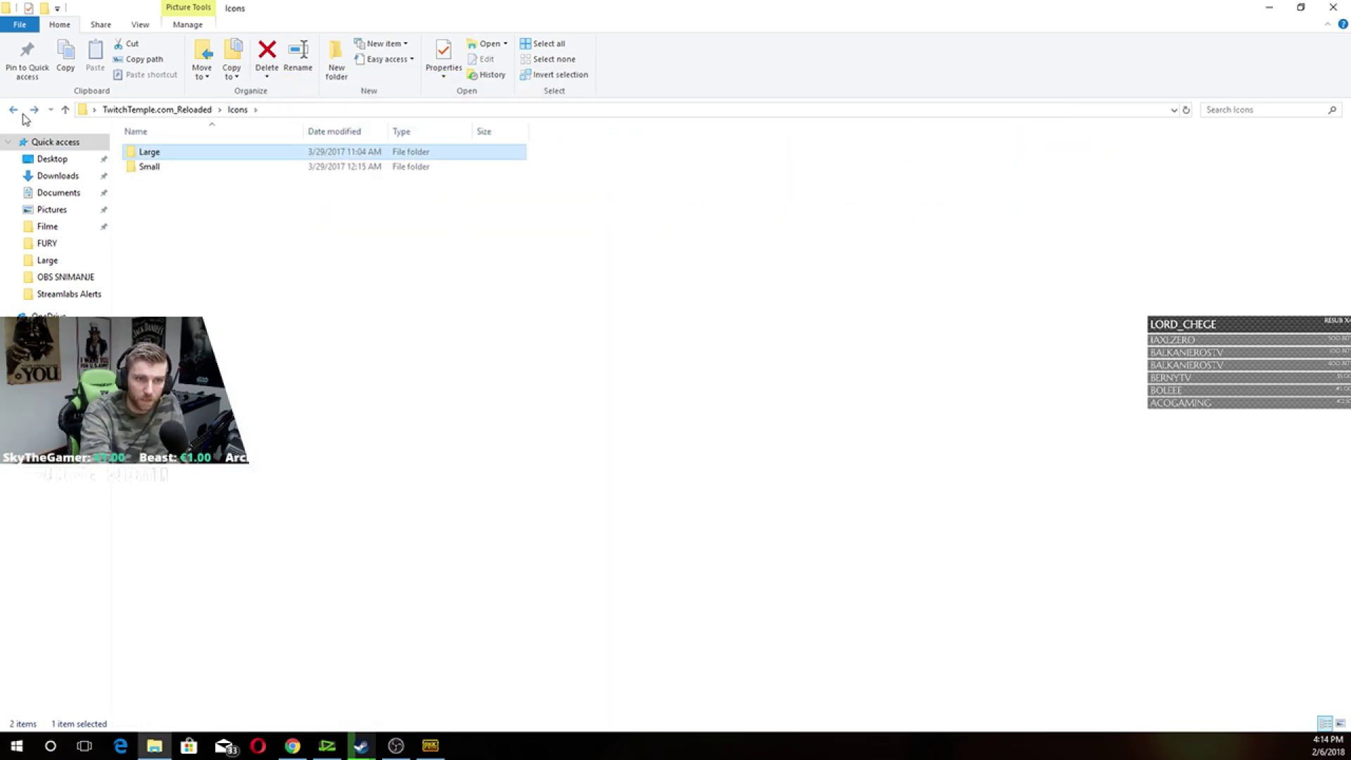
pyautogui.click(13, 111)
pyautogui.doubleClick(168, 182)
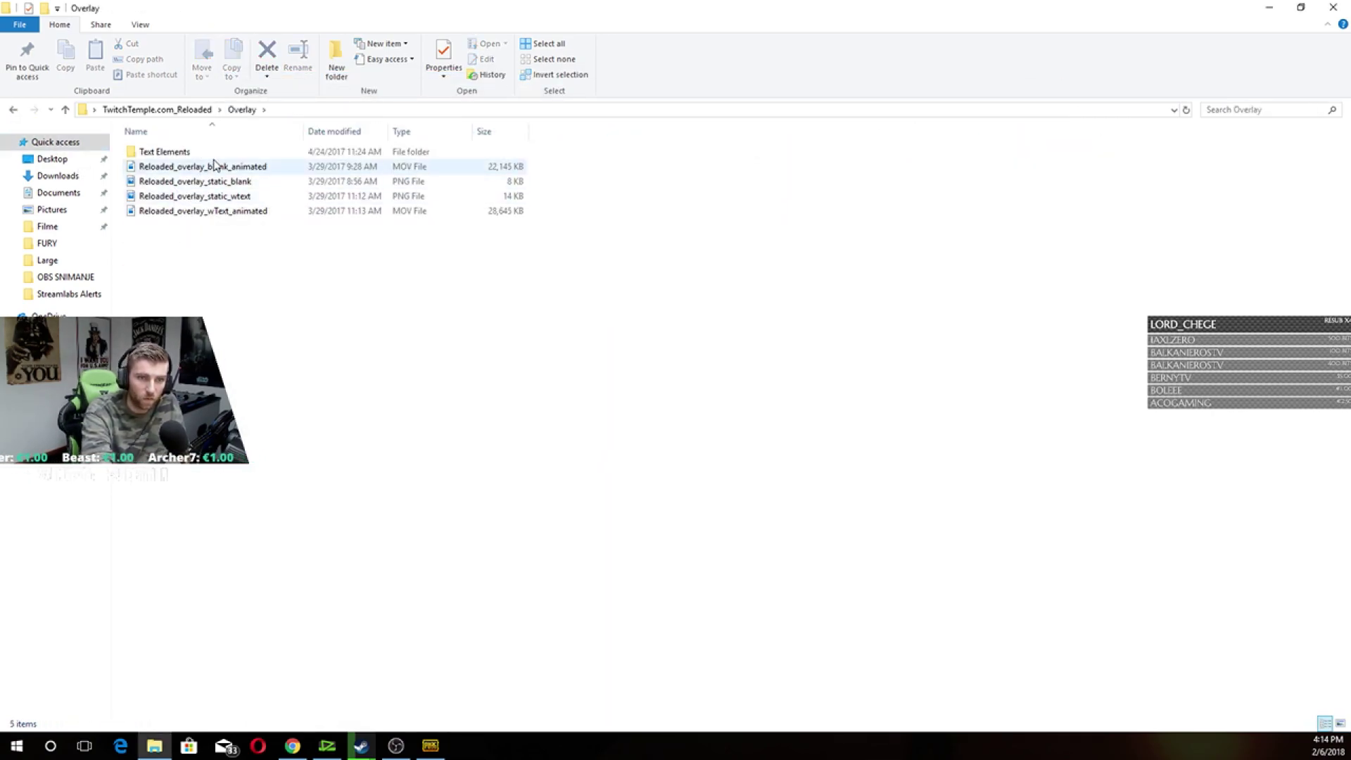
pyautogui.doubleClick(211, 152)
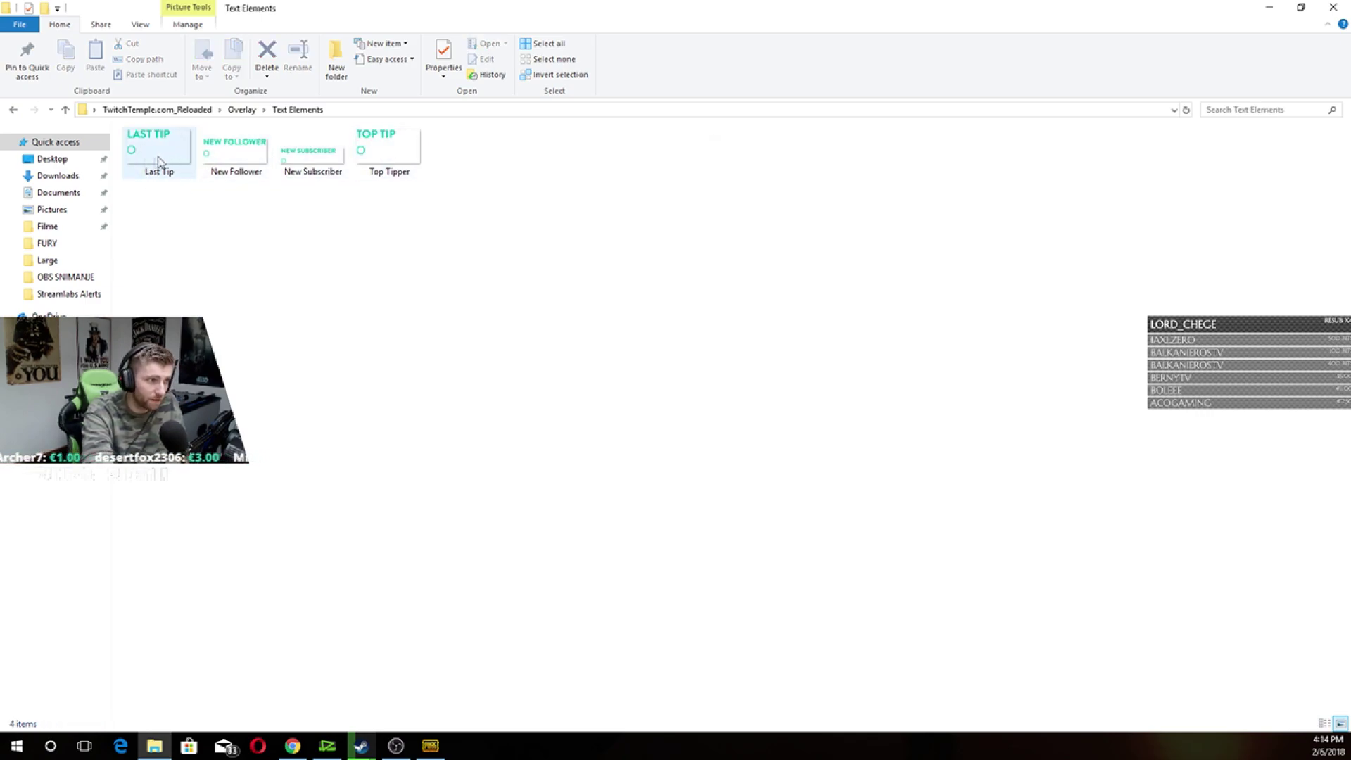
pyautogui.click(15, 111)
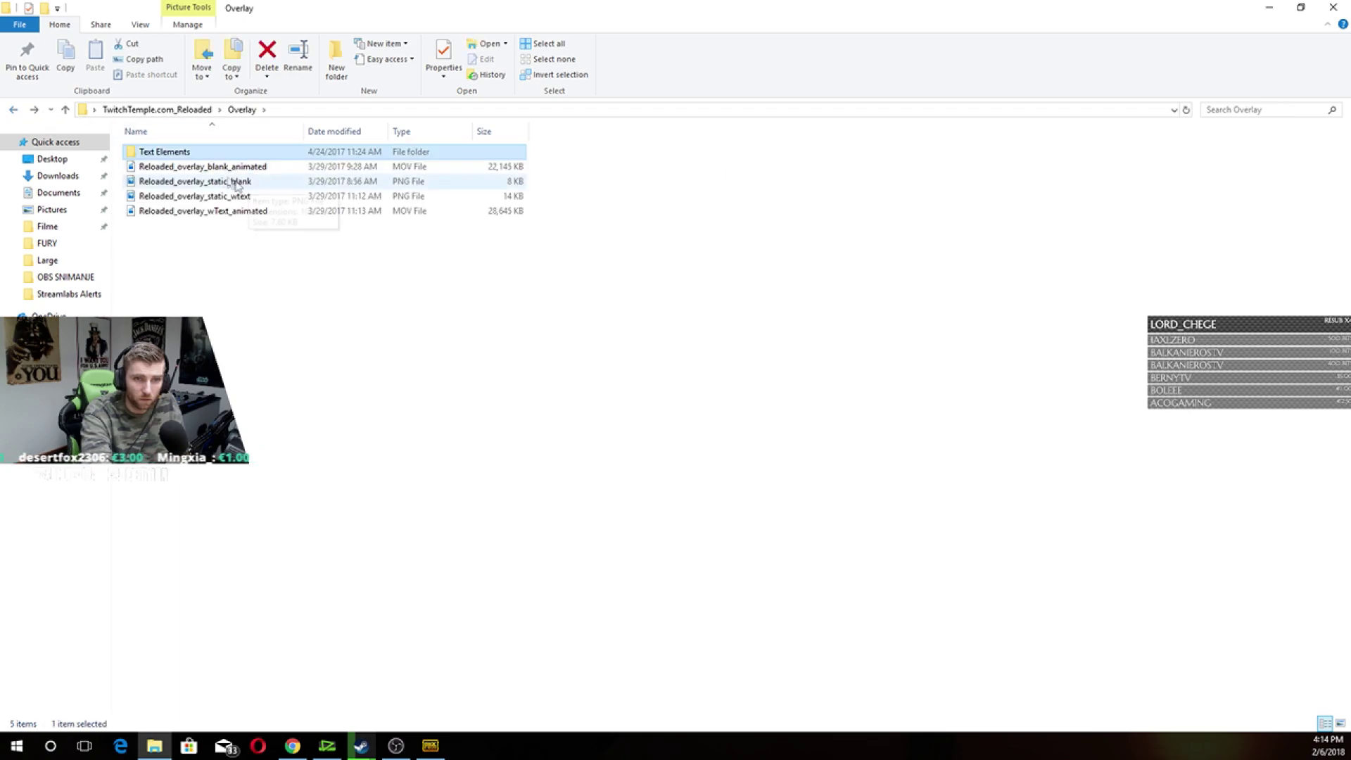
# - Preview the Reloaded_overlay_static_blank and Reloaded_overlay_static_wtext images, closing each one
pyautogui.click(194, 183)
pyautogui.doubleClick(195, 183)
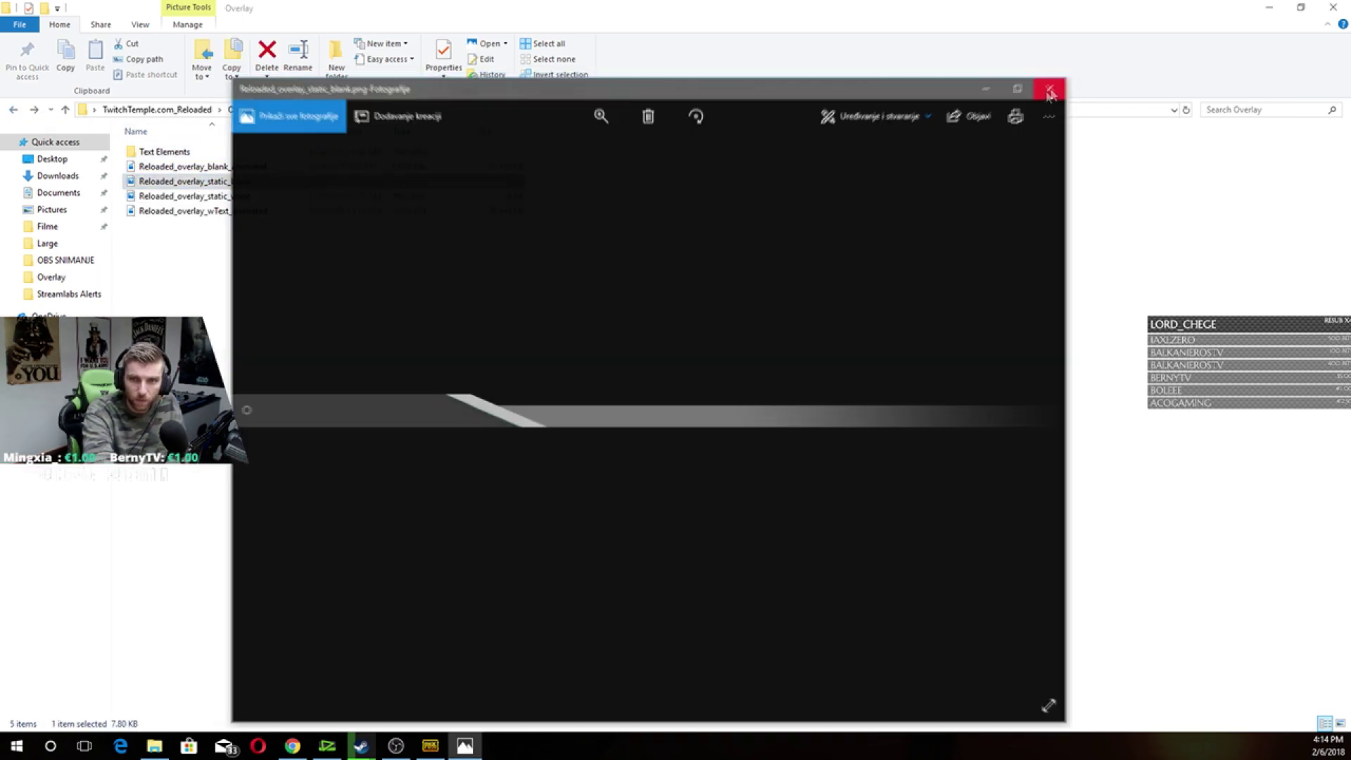
pyautogui.click(1054, 85)
pyautogui.doubleClick(486, 196)
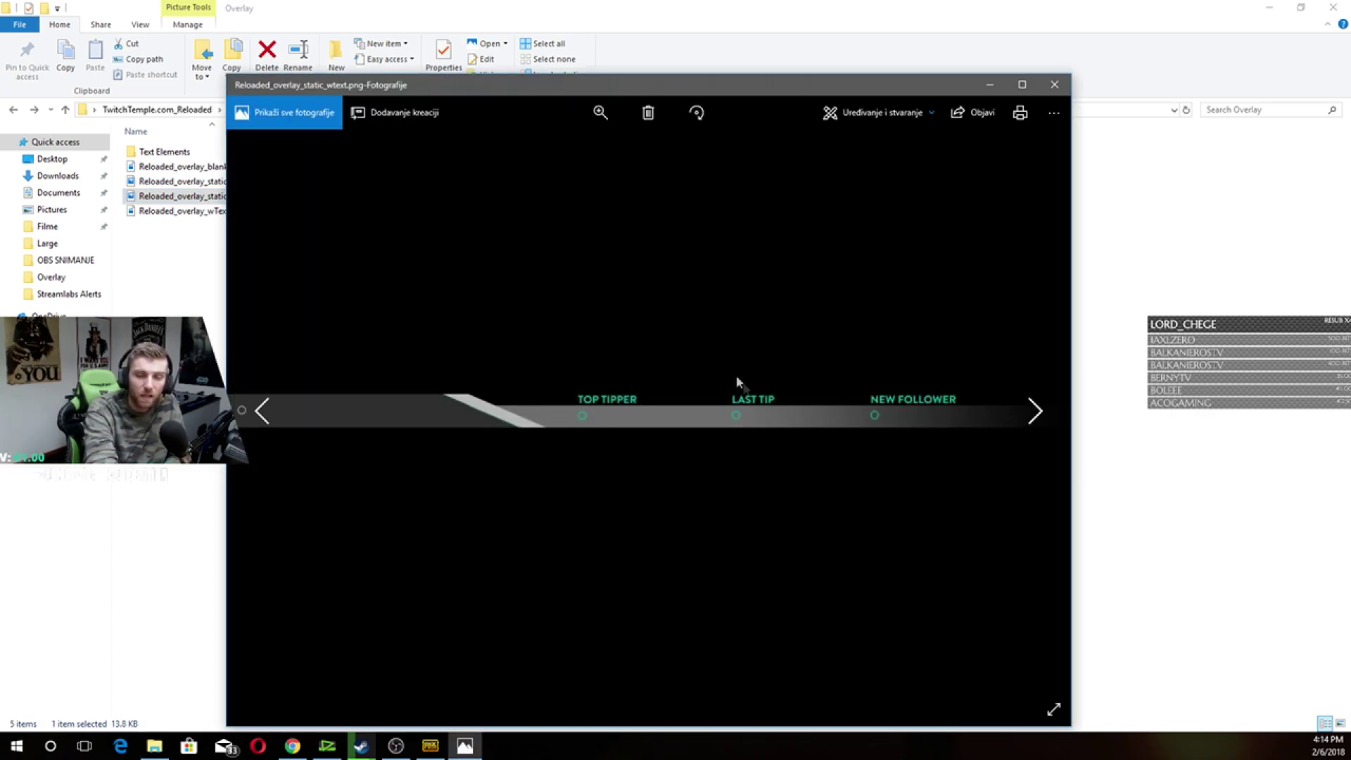
pyautogui.click(1054, 84)
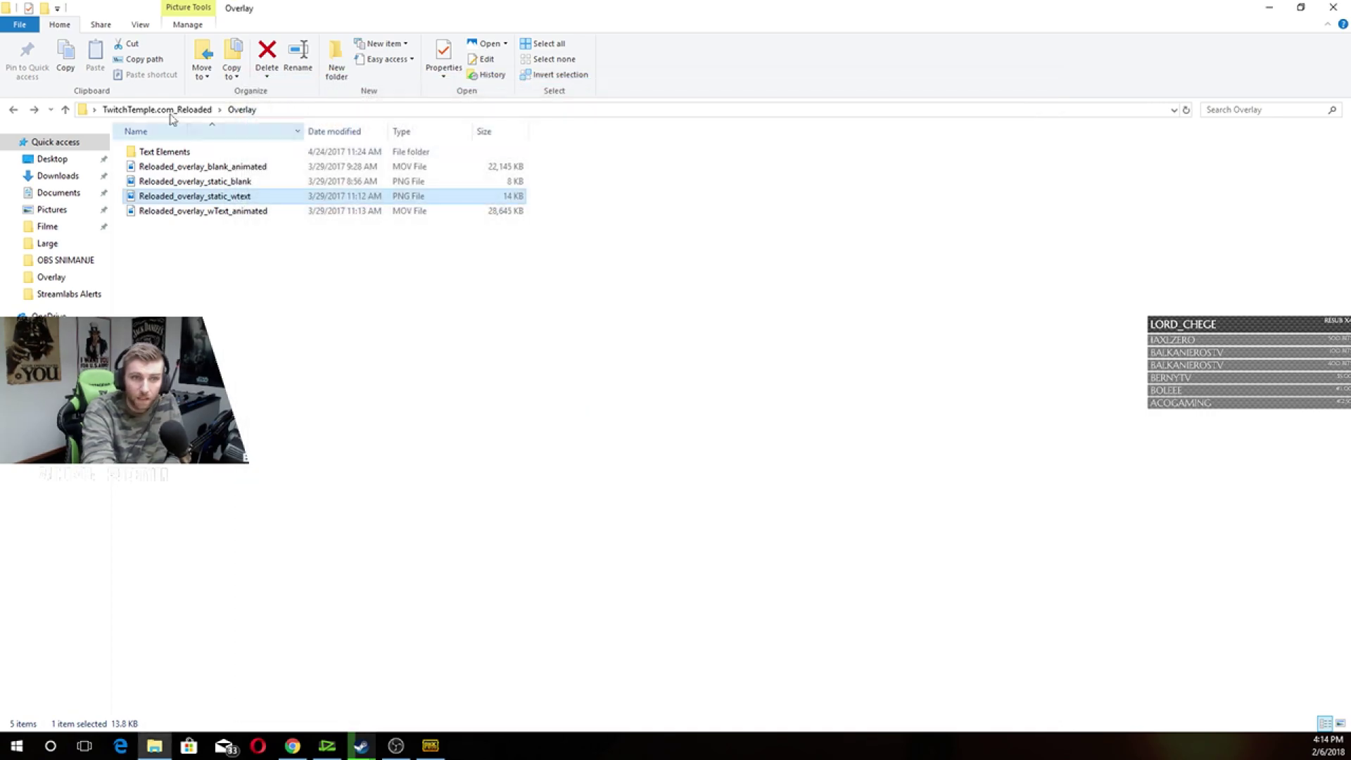
# - Open the package's Panels folder and preview the Facebook panel image
pyautogui.click(14, 109)
pyautogui.doubleClick(169, 202)
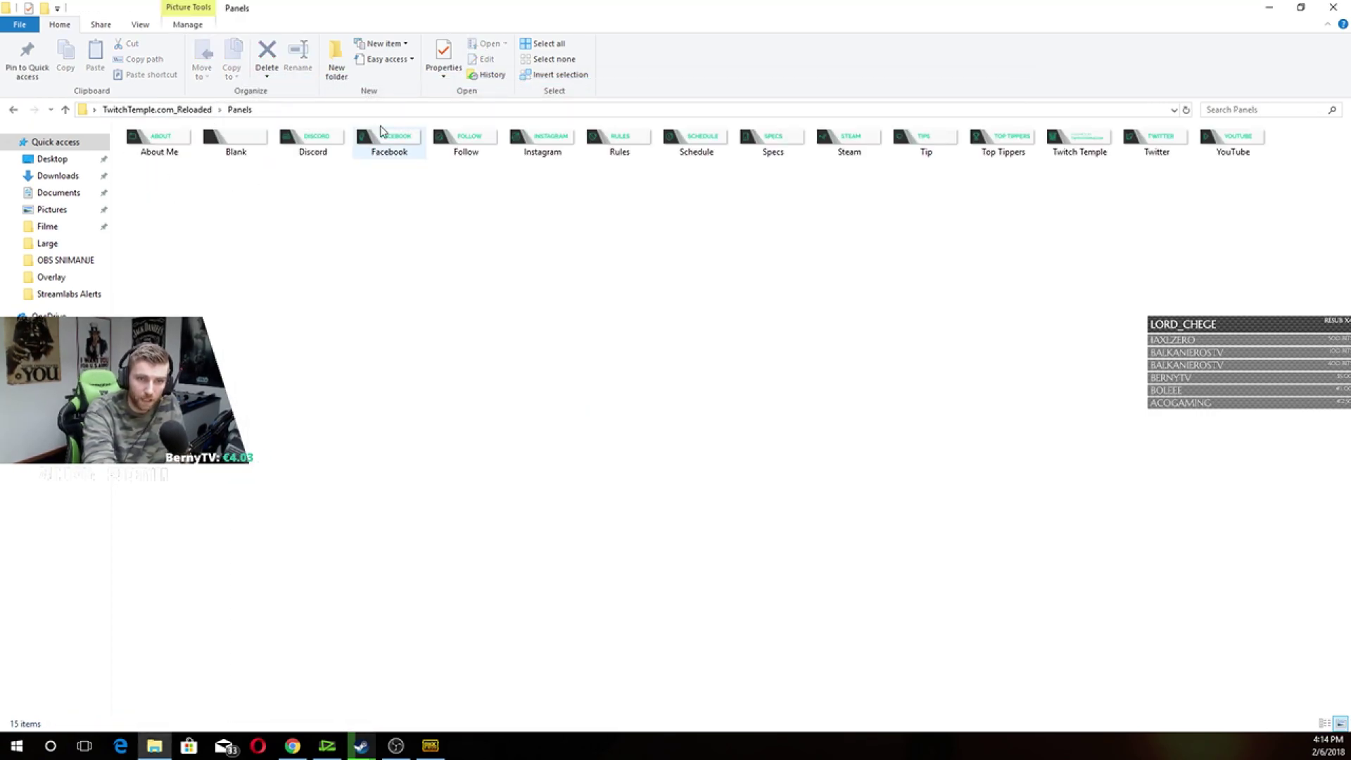
pyautogui.doubleClick(389, 144)
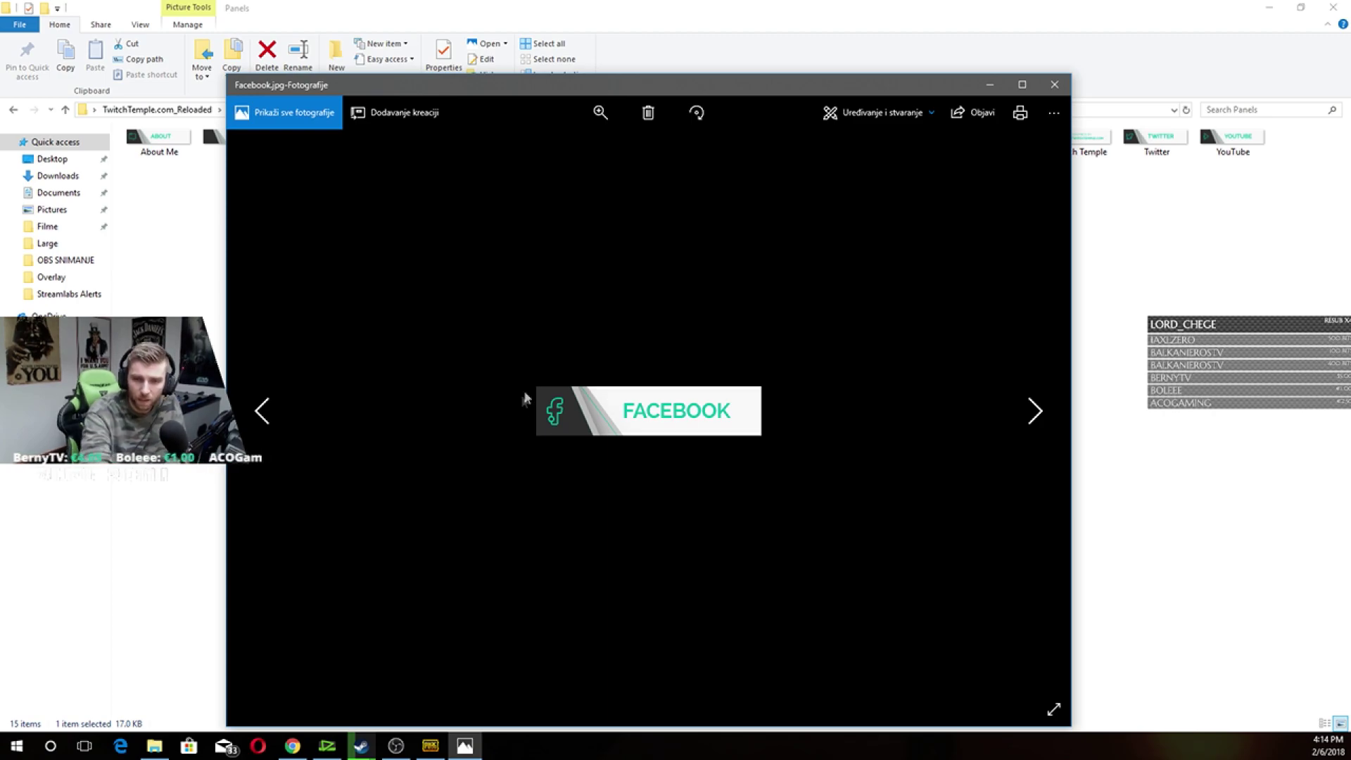
pyautogui.click(1055, 85)
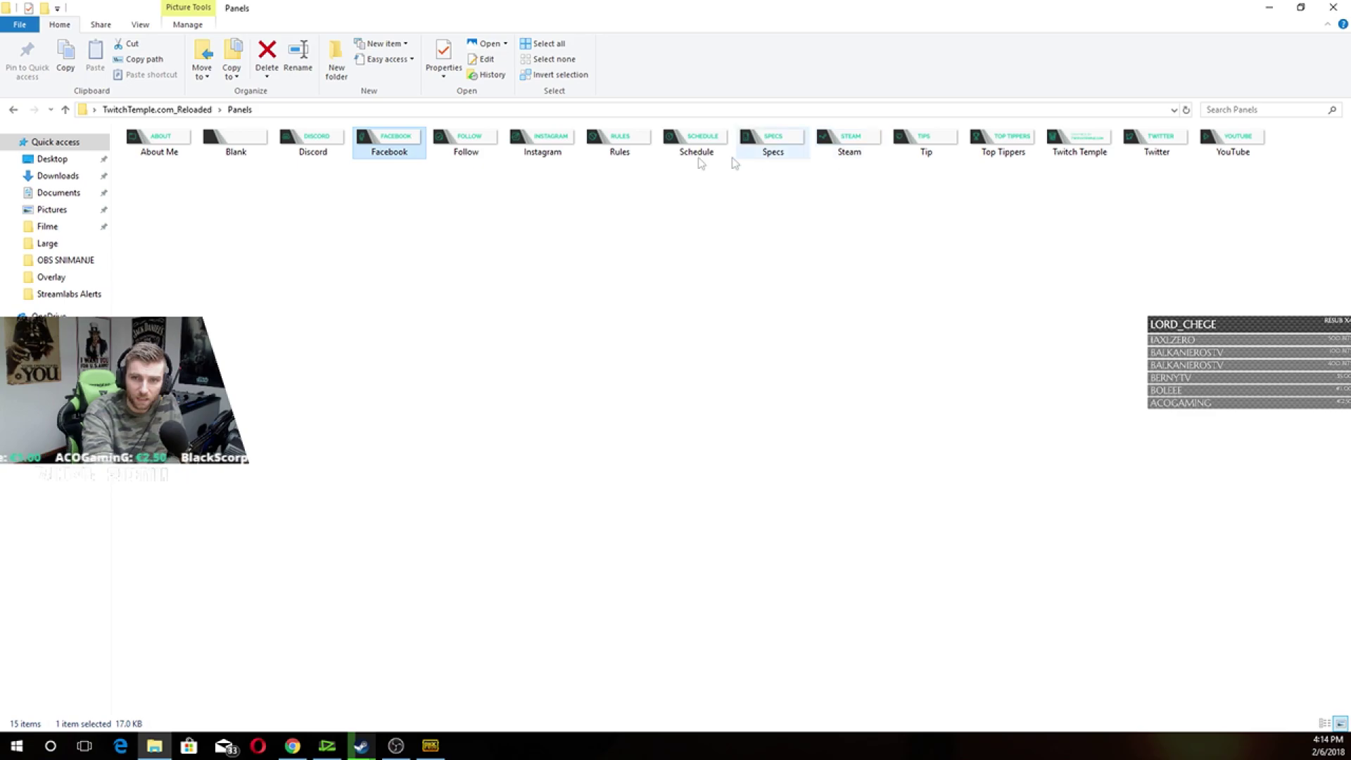
# - Play the Reloaded BRB video from the BRB folder inside Screens, and close it
pyautogui.click(13, 111)
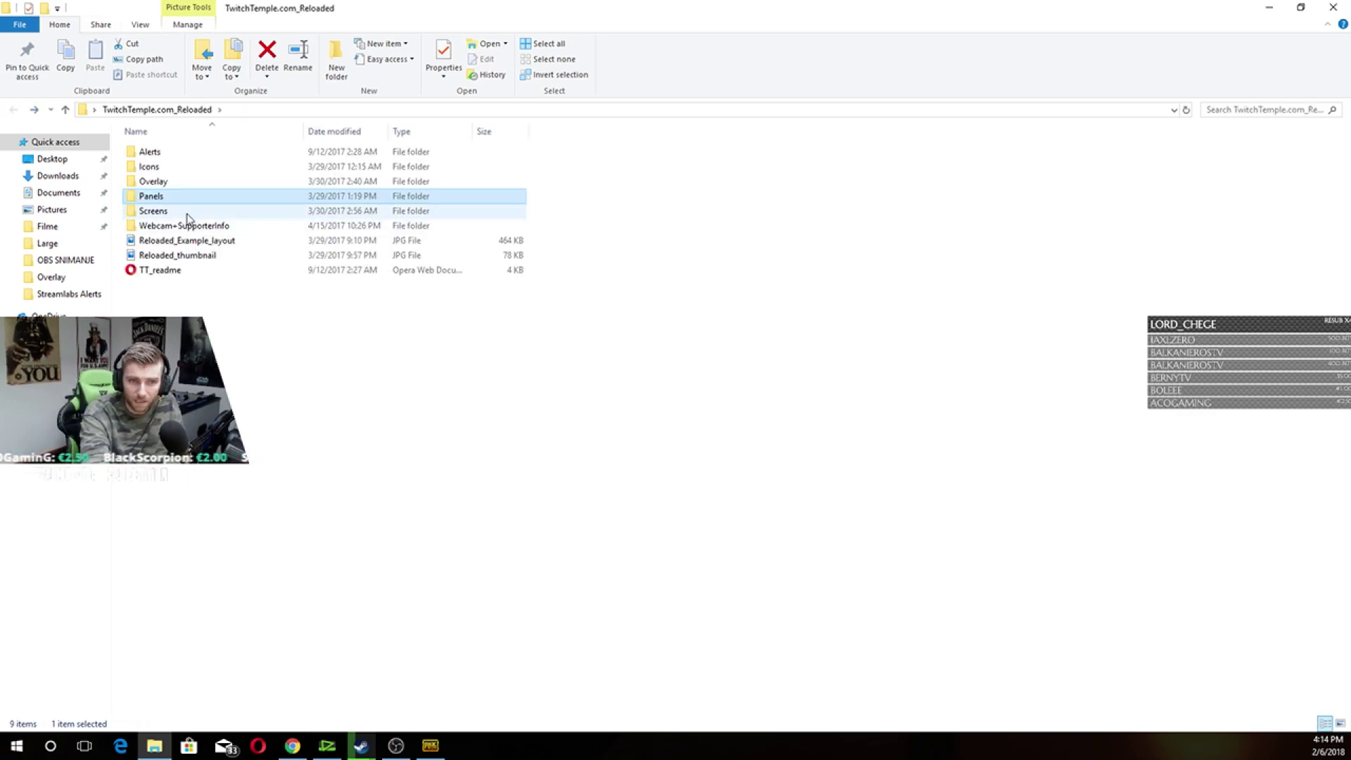
pyautogui.doubleClick(187, 212)
pyautogui.doubleClick(159, 152)
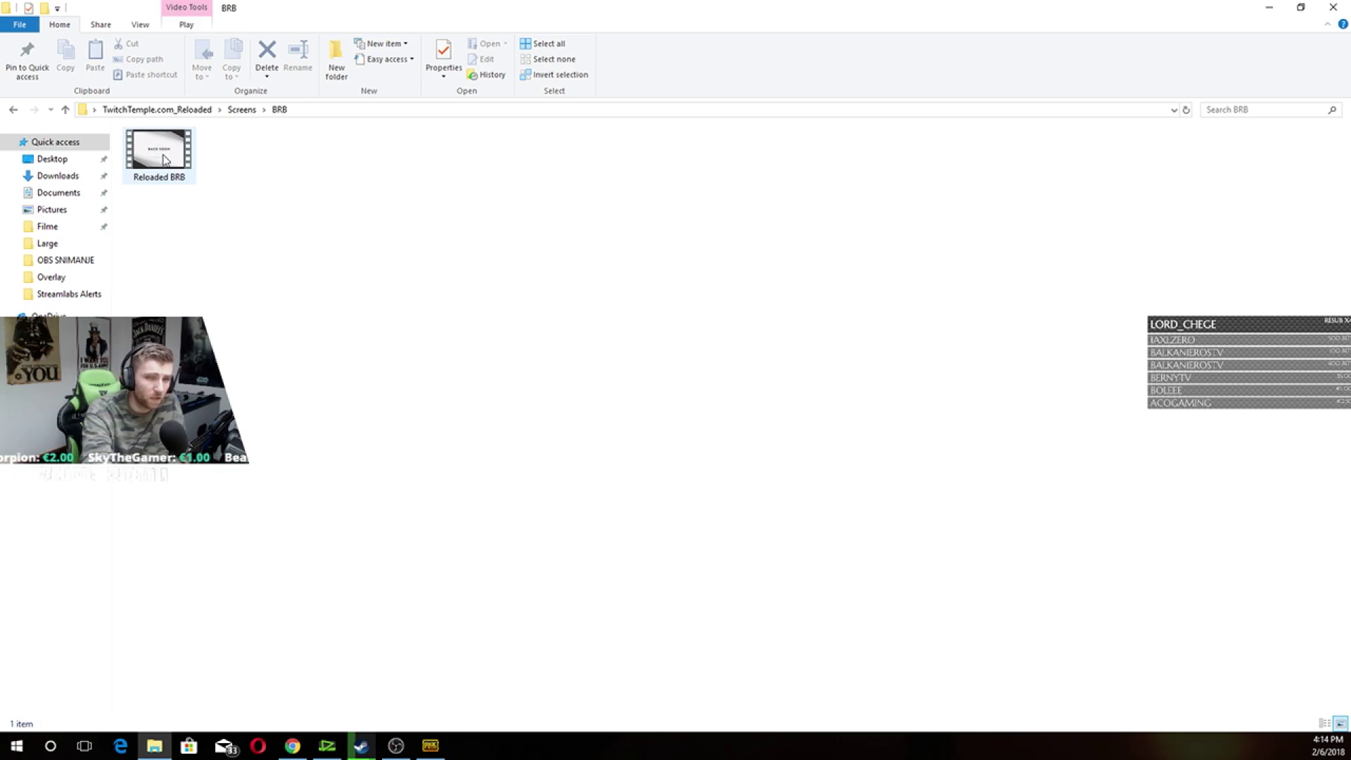
pyautogui.doubleClick(162, 153)
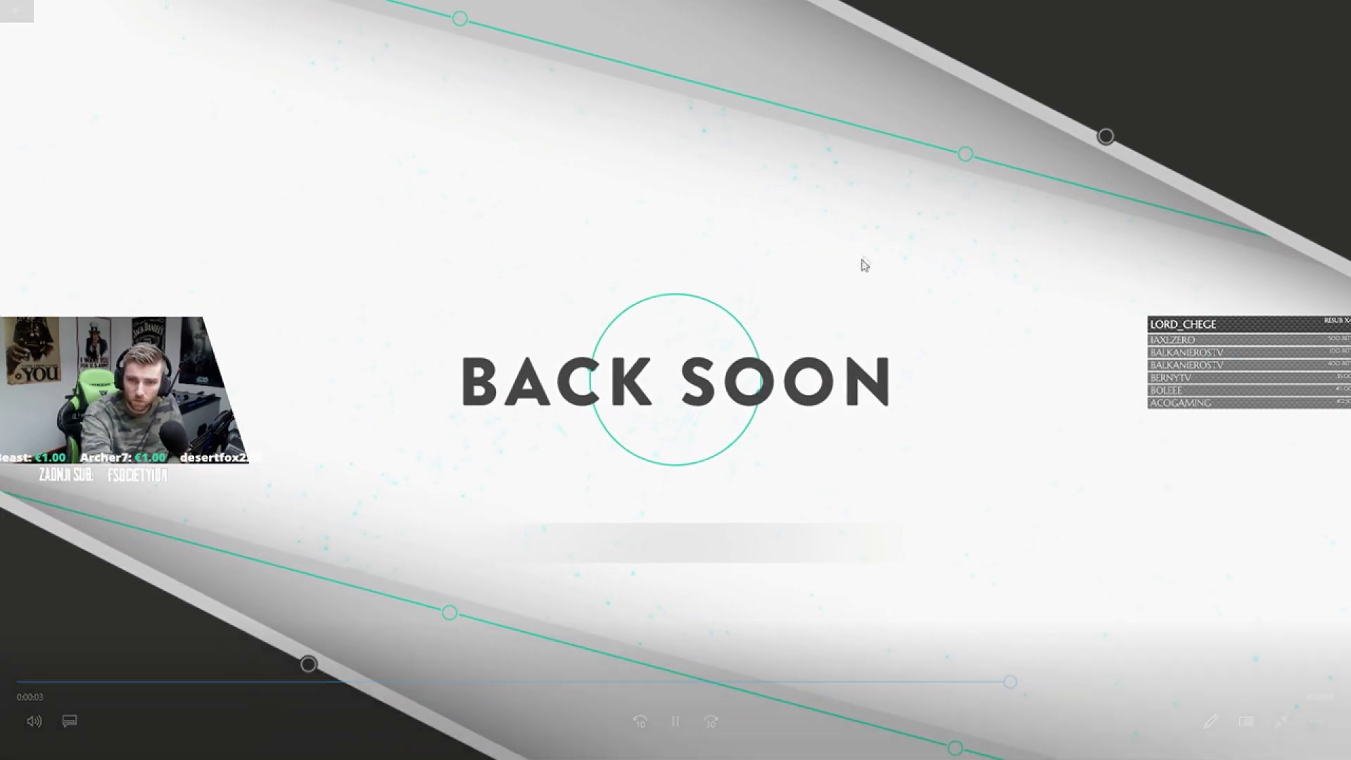
pyautogui.doubleClick(863, 262)
pyautogui.click(1328, 34)
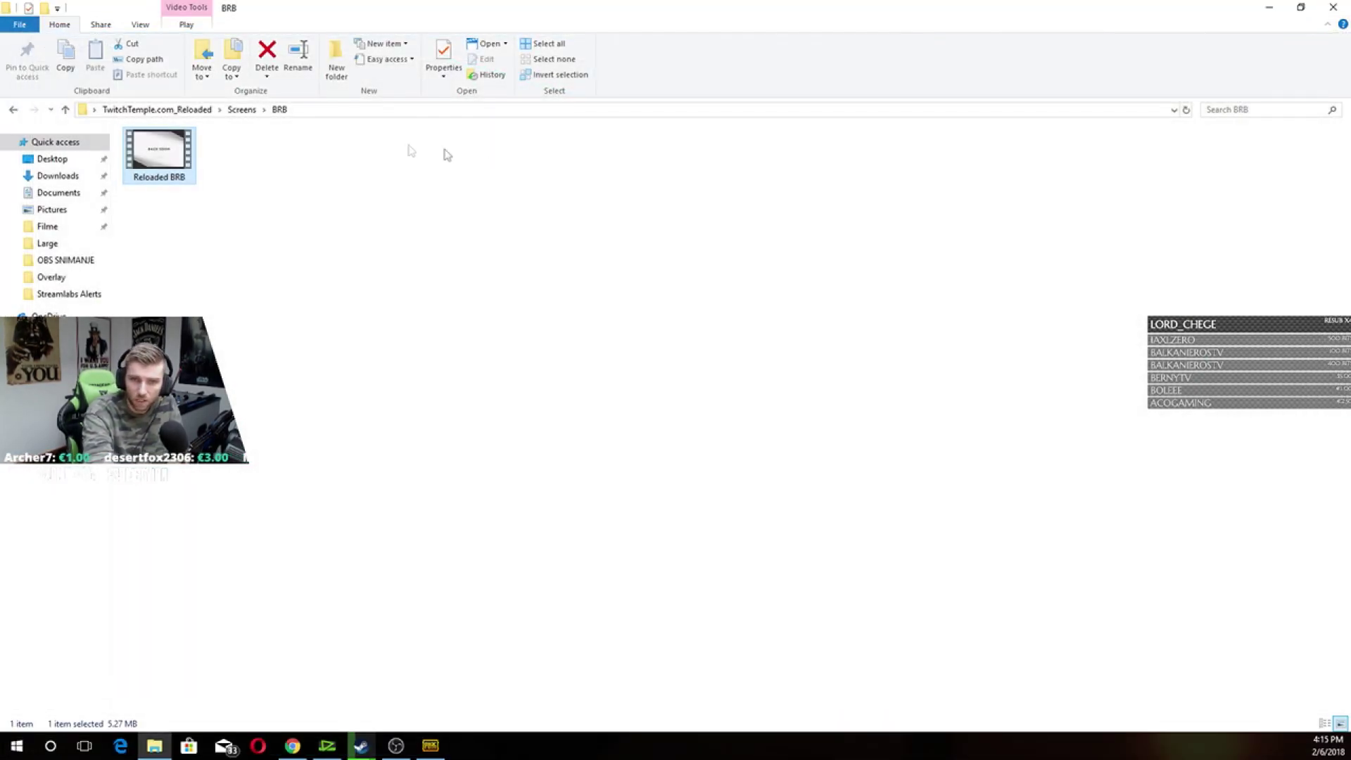
# - Go to the Webcam+SupporterInfo folder and preview the Webcam 16-9 frame image
pyautogui.click(11, 111)
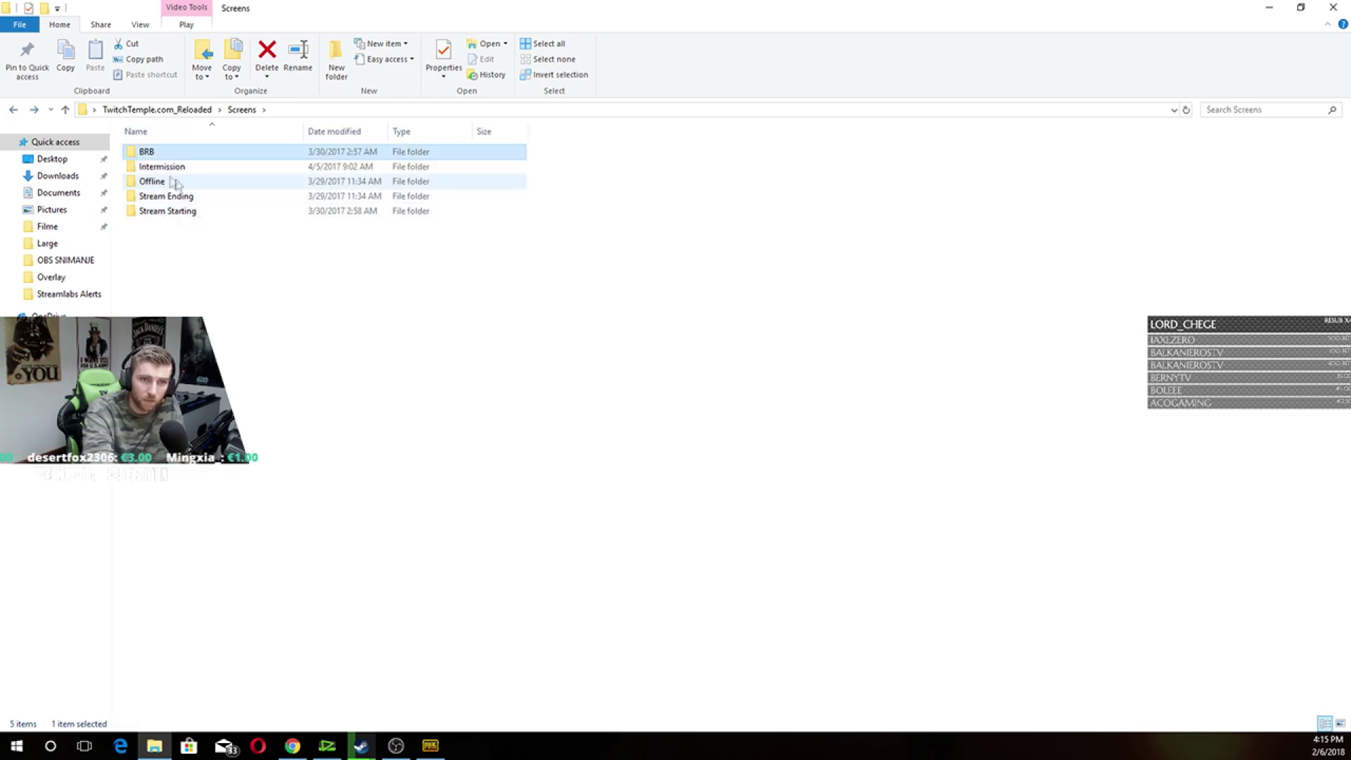
pyautogui.click(12, 110)
pyautogui.doubleClick(185, 226)
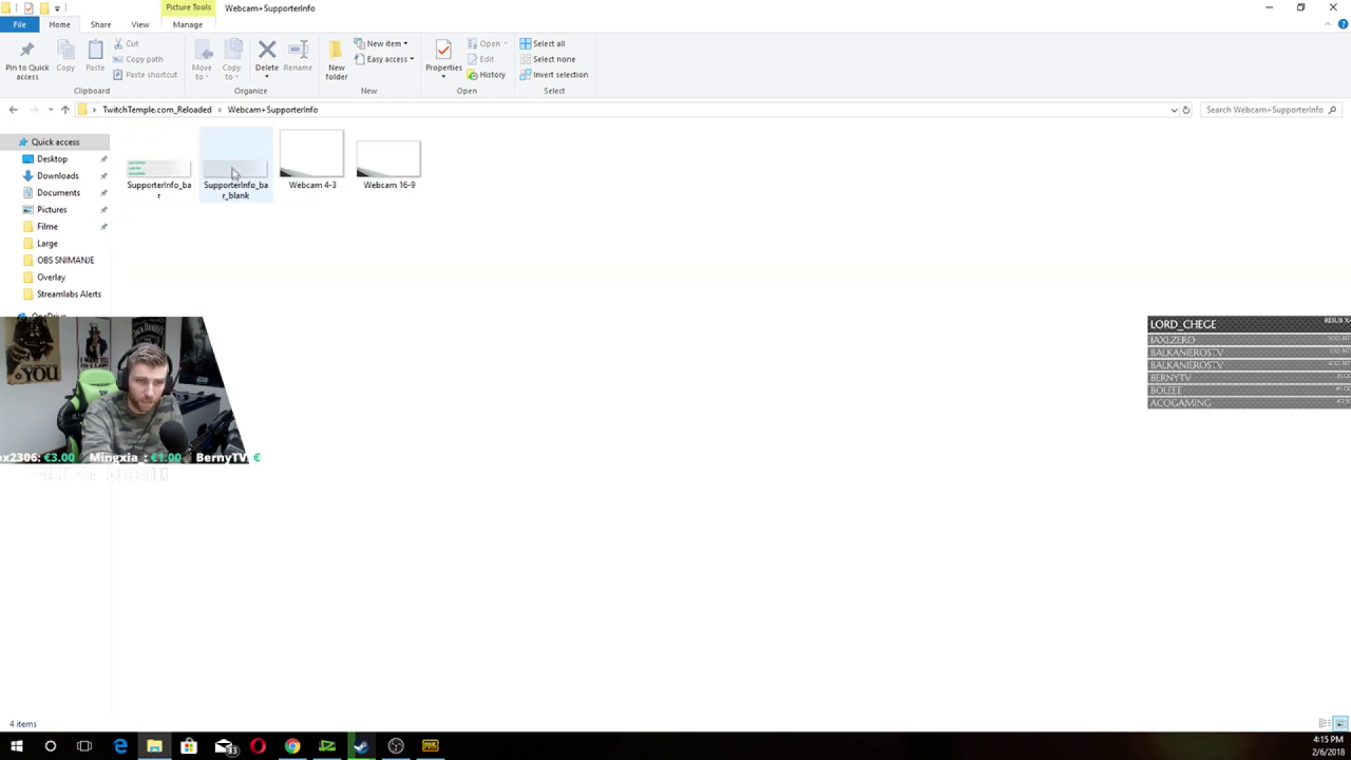
pyautogui.click(326, 156)
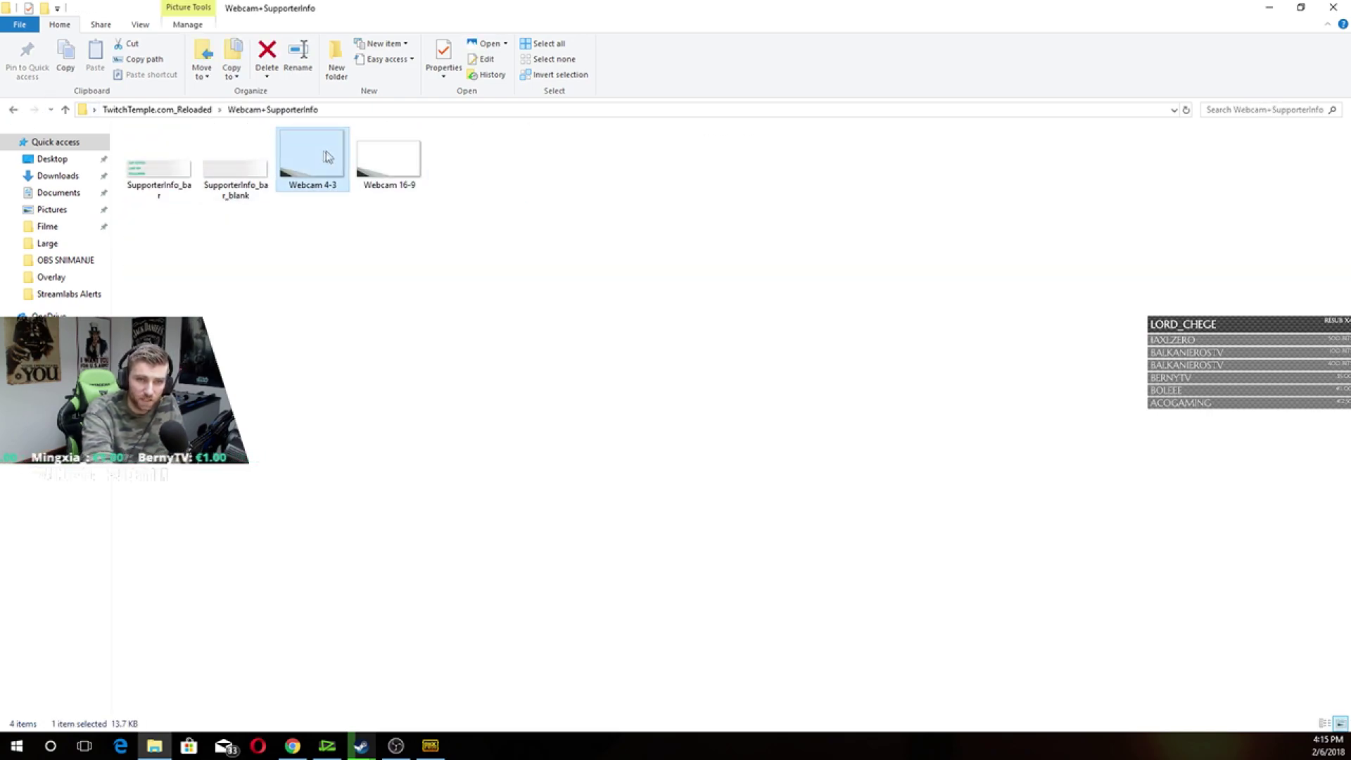
pyautogui.doubleClick(395, 166)
pyautogui.click(1054, 85)
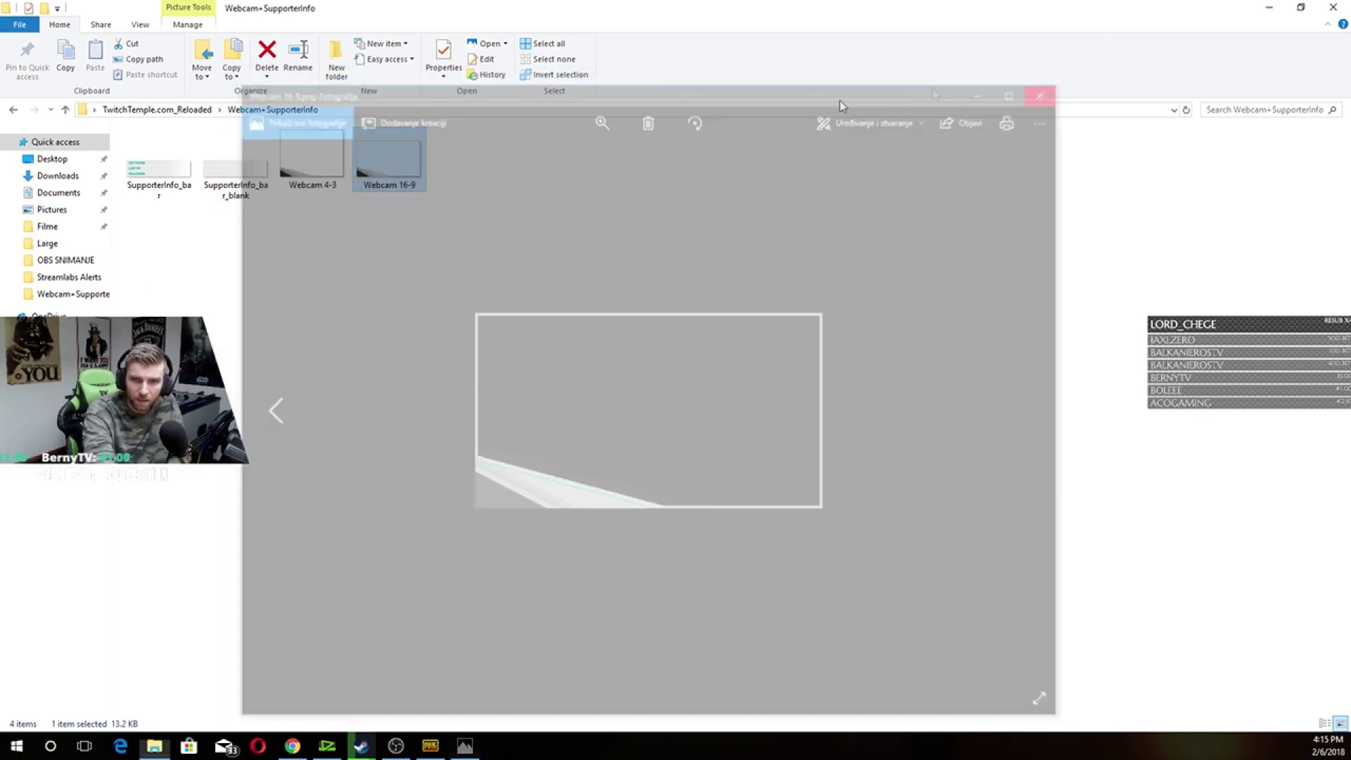
# - Preview the SupporterInfo_bar and SupporterInfo_bar_blank images, and return to the main package folder
pyautogui.doubleClick(160, 168)
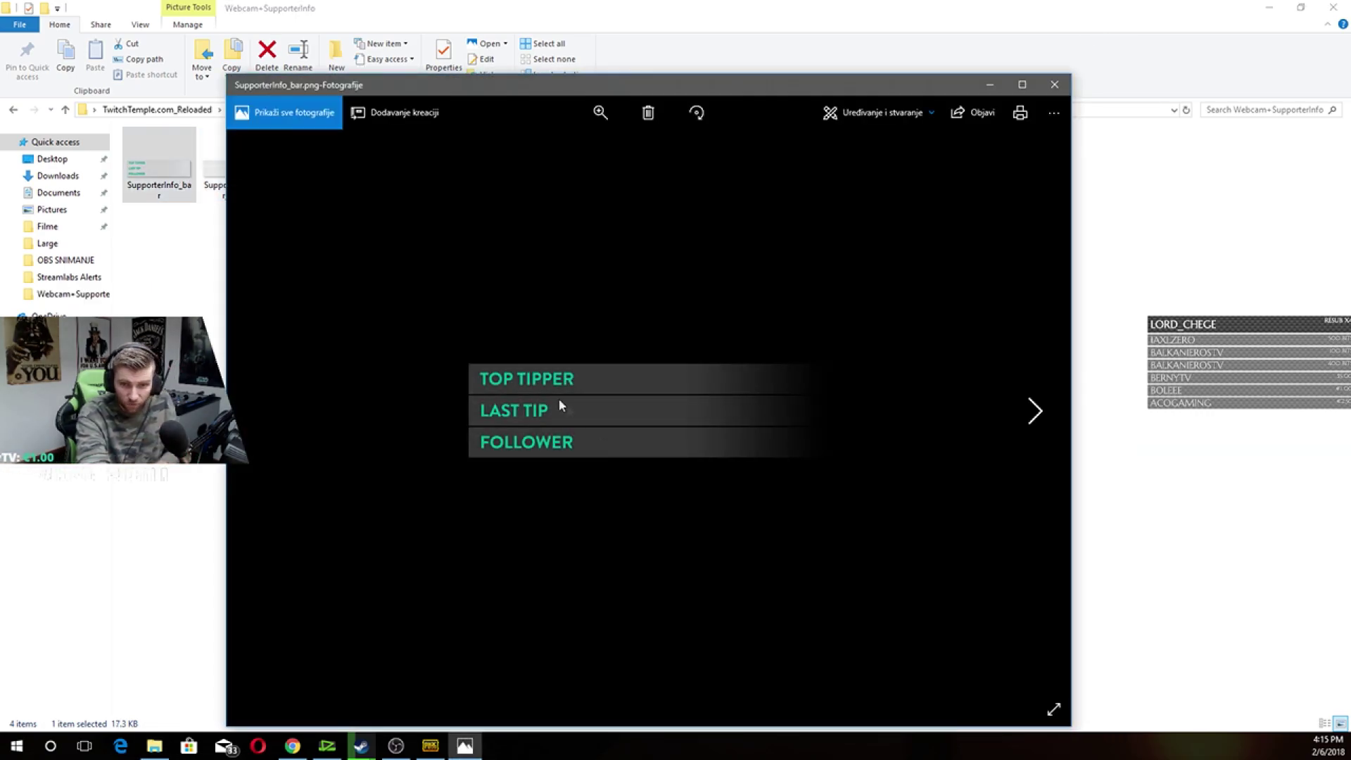
pyautogui.click(1054, 84)
pyautogui.doubleClick(260, 166)
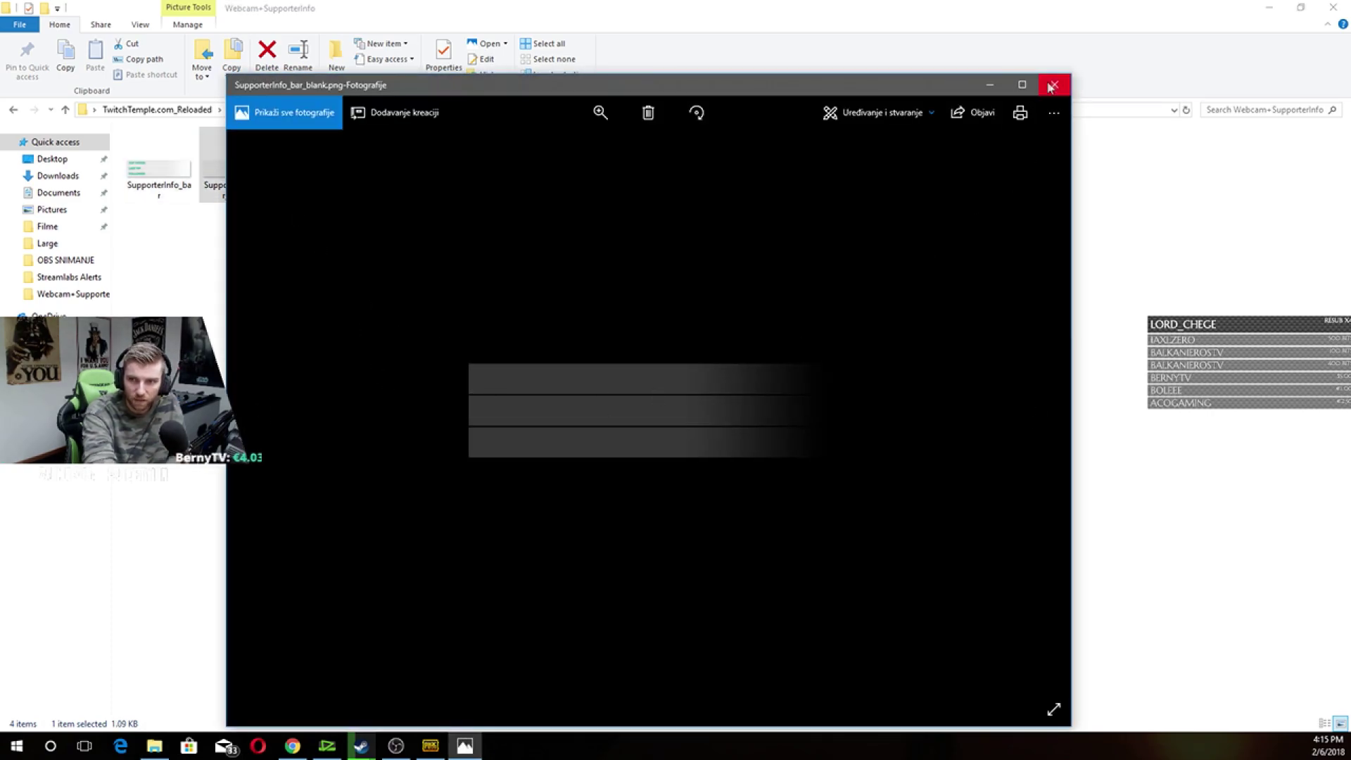
pyautogui.click(1050, 86)
pyautogui.click(13, 109)
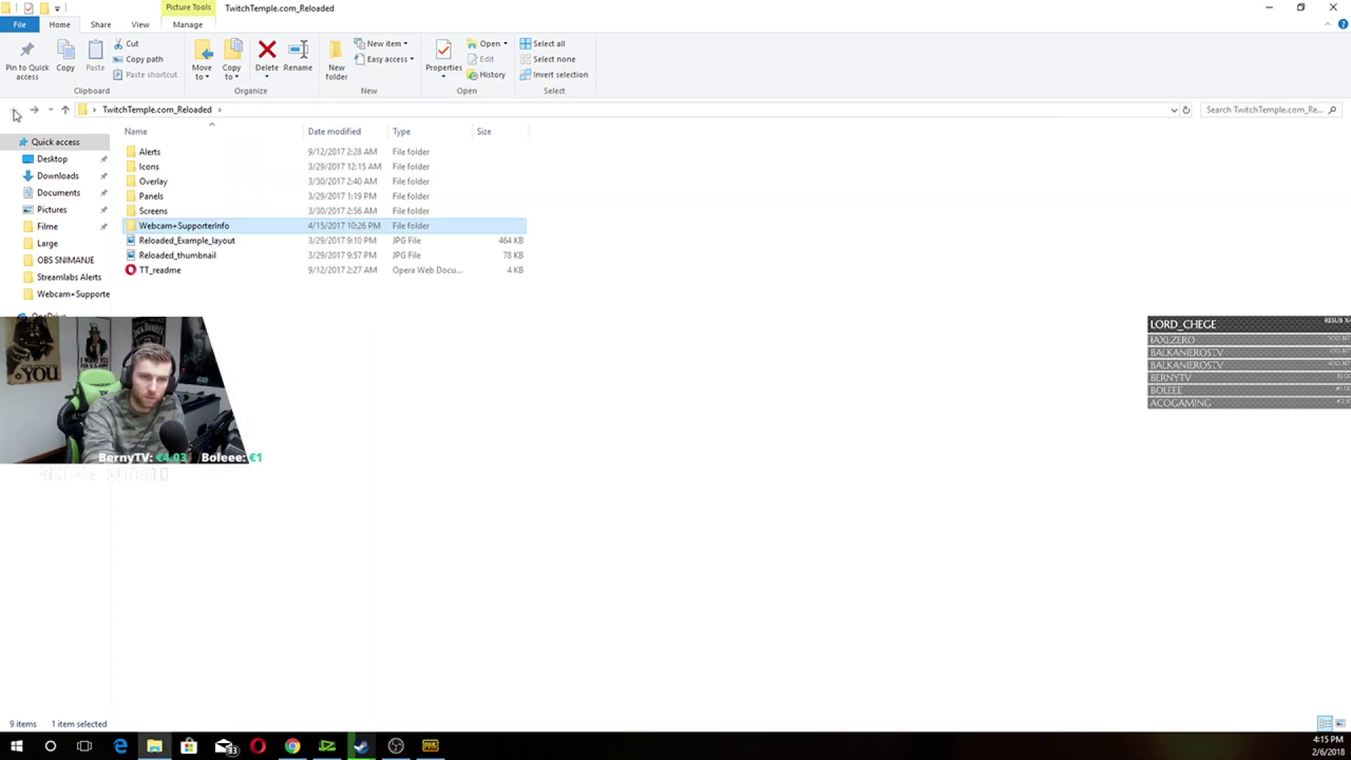
# - Switch to the Streamlabs Alert Box page in the browser and set the donation alert layout to text over the image
pyautogui.click(174, 156)
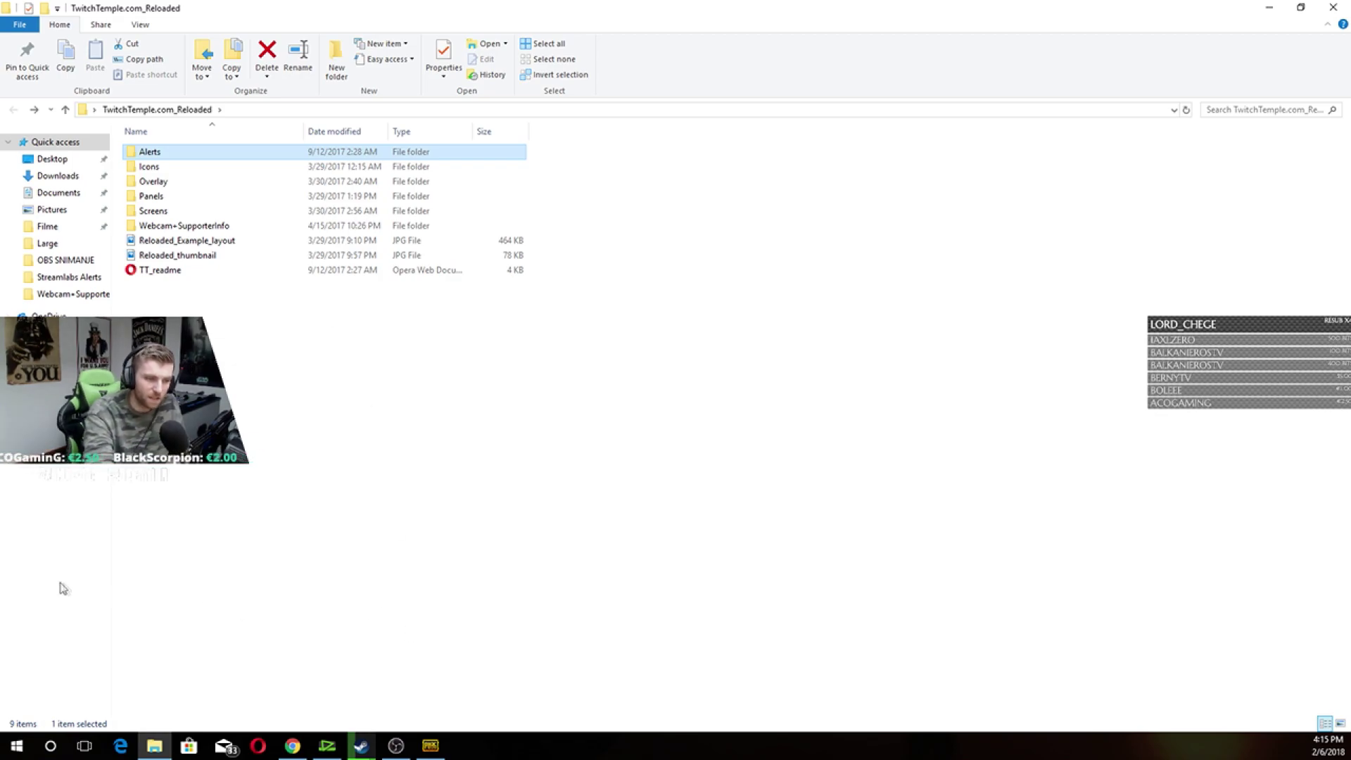
pyautogui.hotkey('alt', 'Tab')
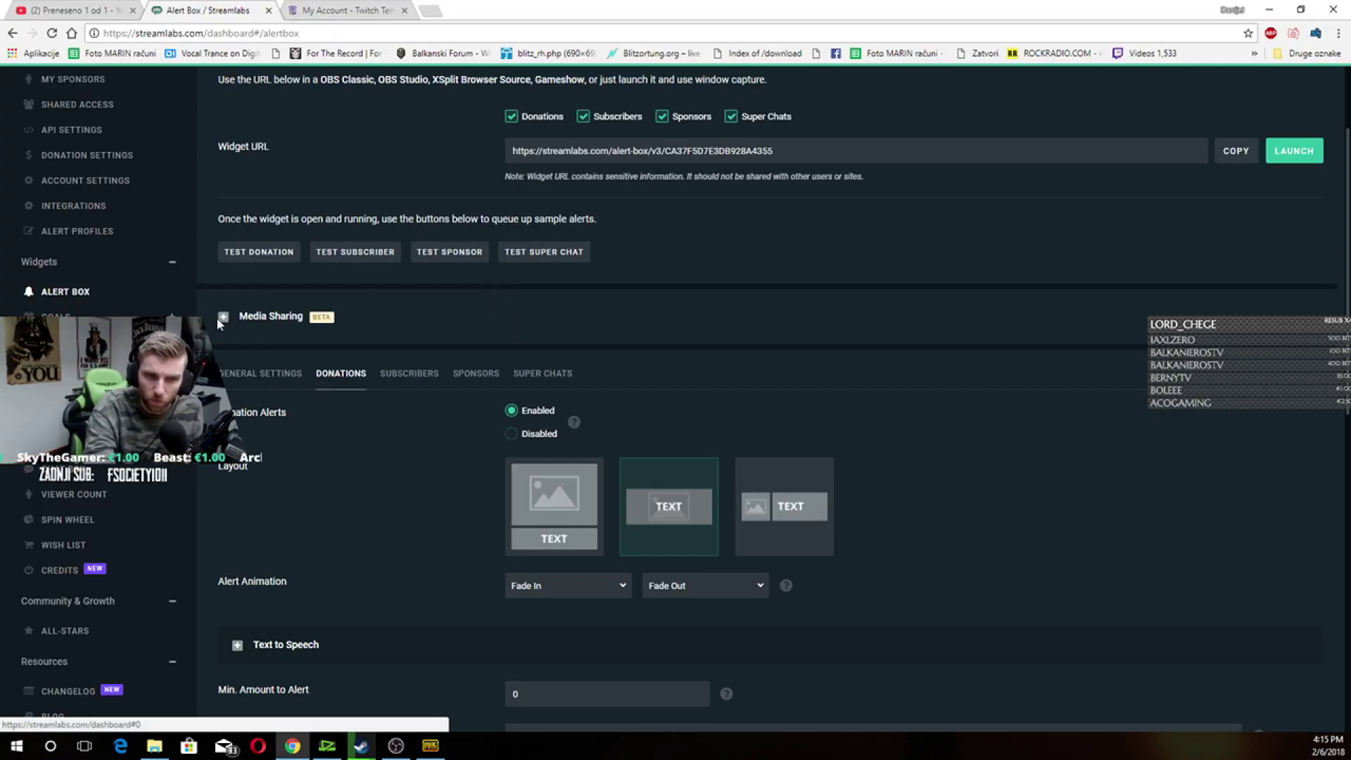
pyautogui.scroll(2, 217, 319)
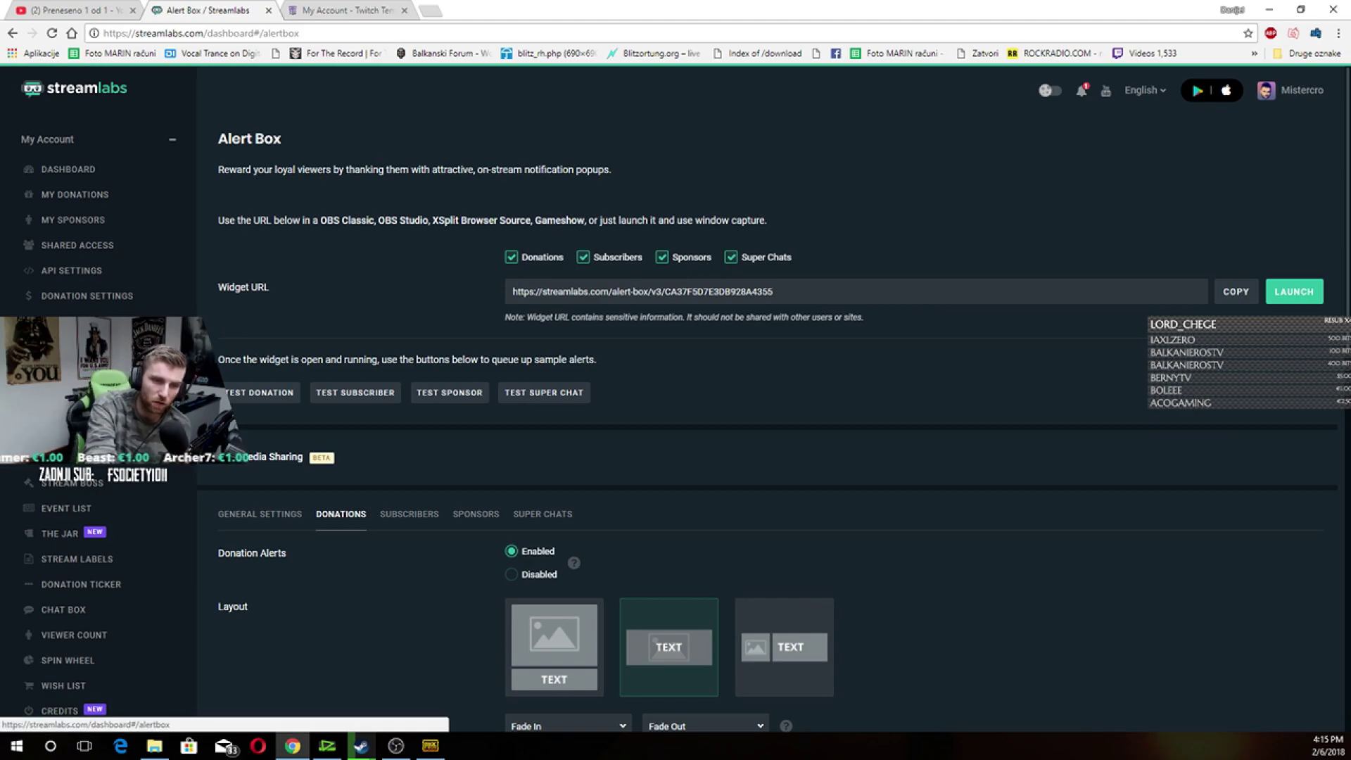
pyautogui.scroll(-1, 369, 310)
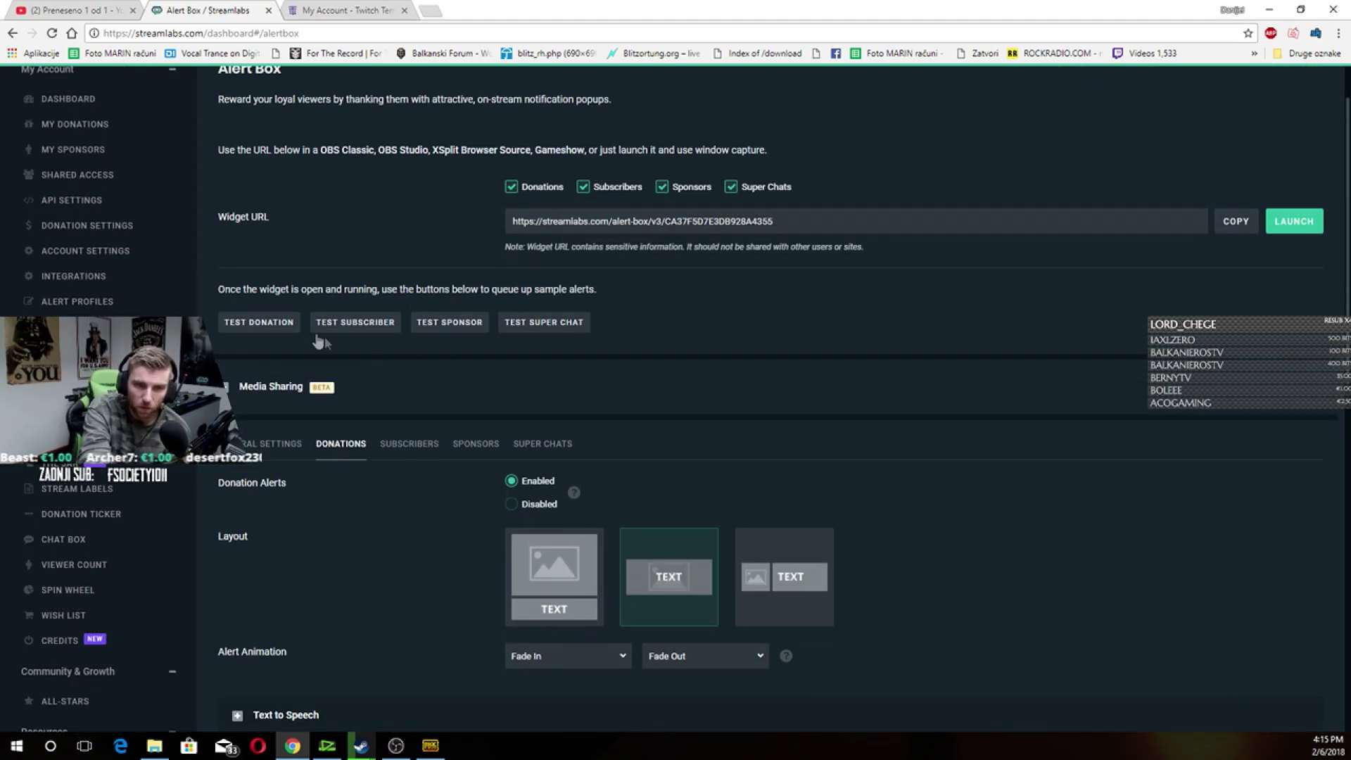
pyautogui.scroll(-3, 374, 326)
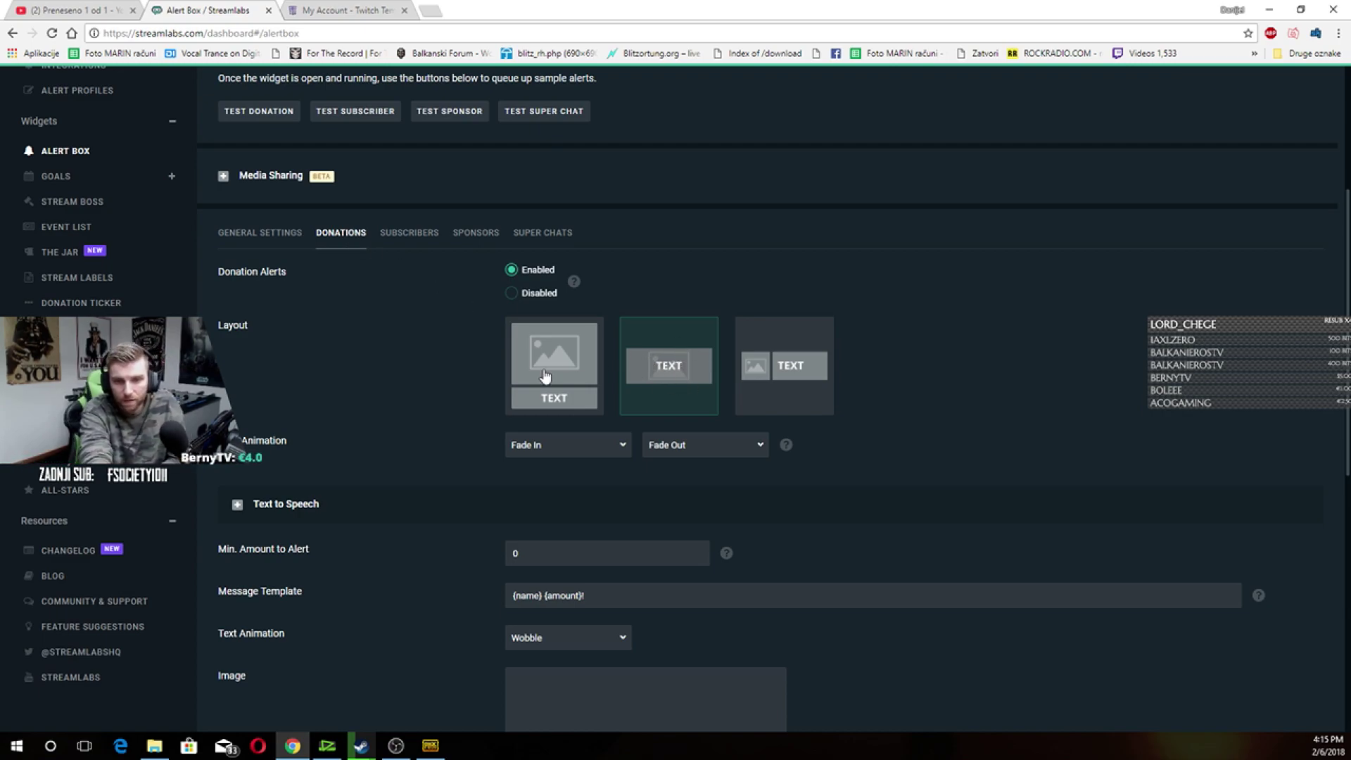
pyautogui.click(775, 384)
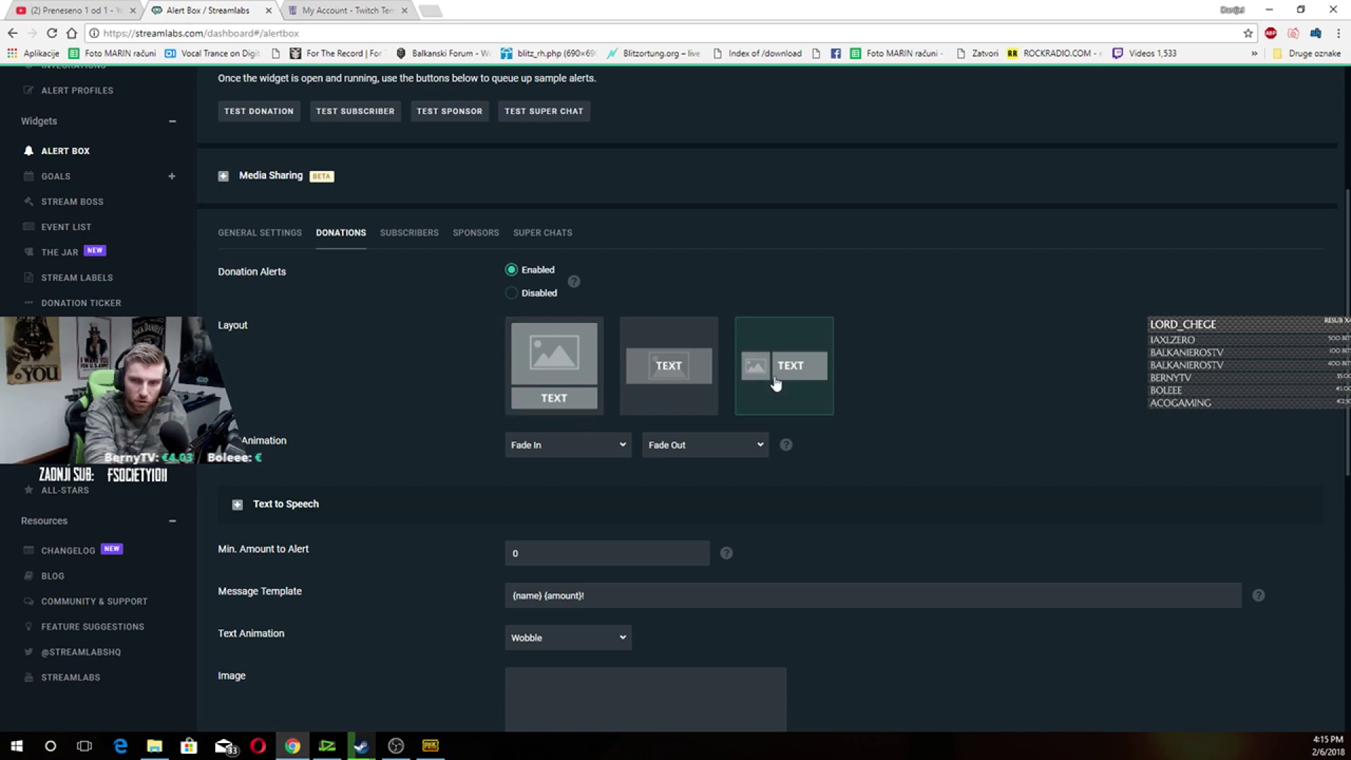
pyautogui.click(665, 372)
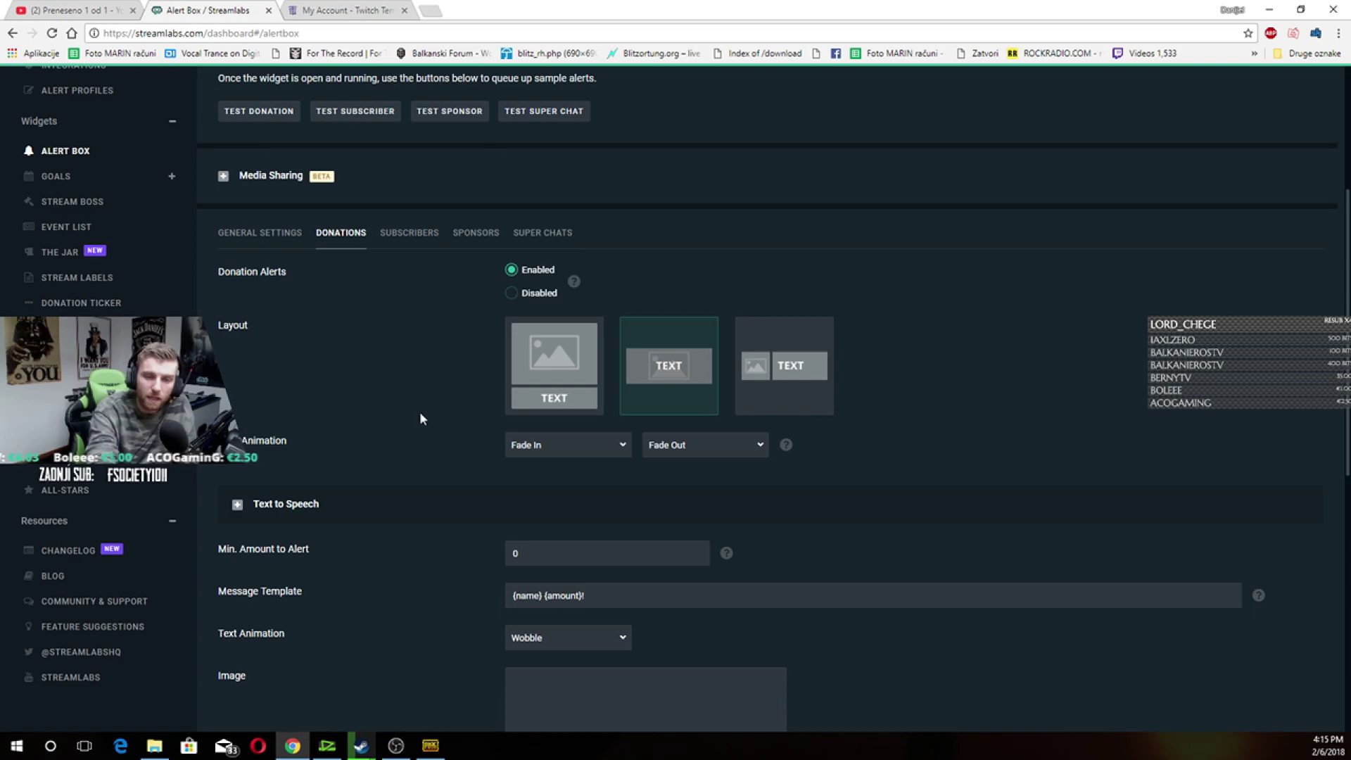
# - Upload Reloaded_Alert_NewTip from the Streamlabs Alerts folder to the donation image's media gallery, and close the gallery
pyautogui.scroll(-3, 420, 418)
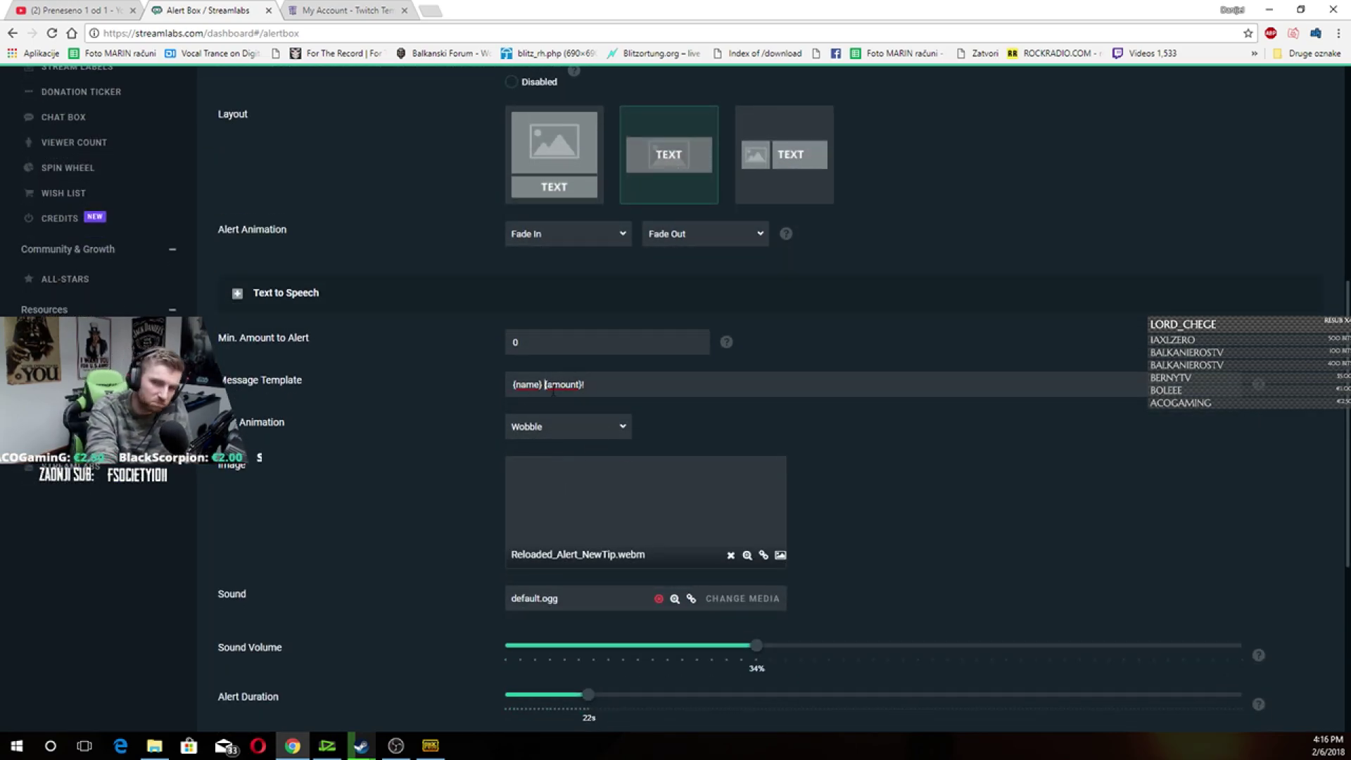
pyautogui.scroll(-2, 508, 414)
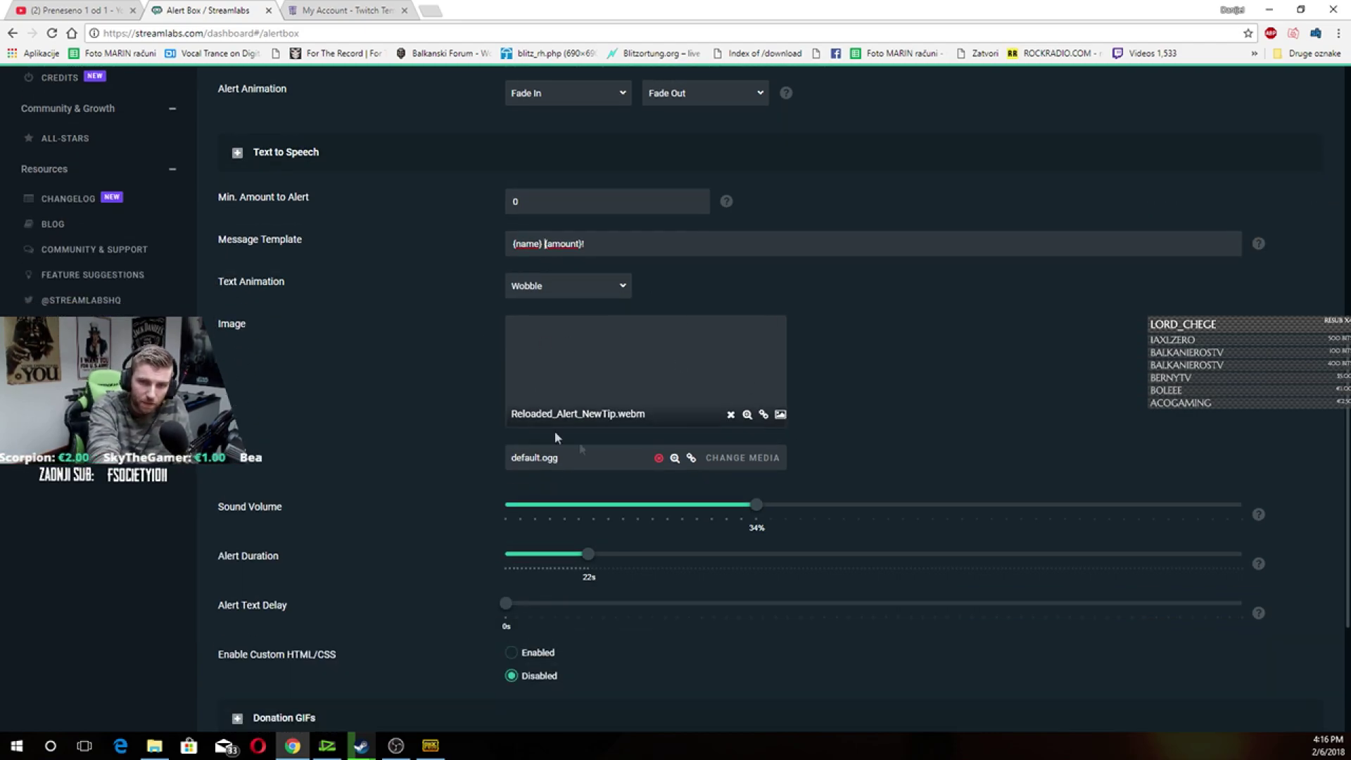
pyautogui.click(781, 417)
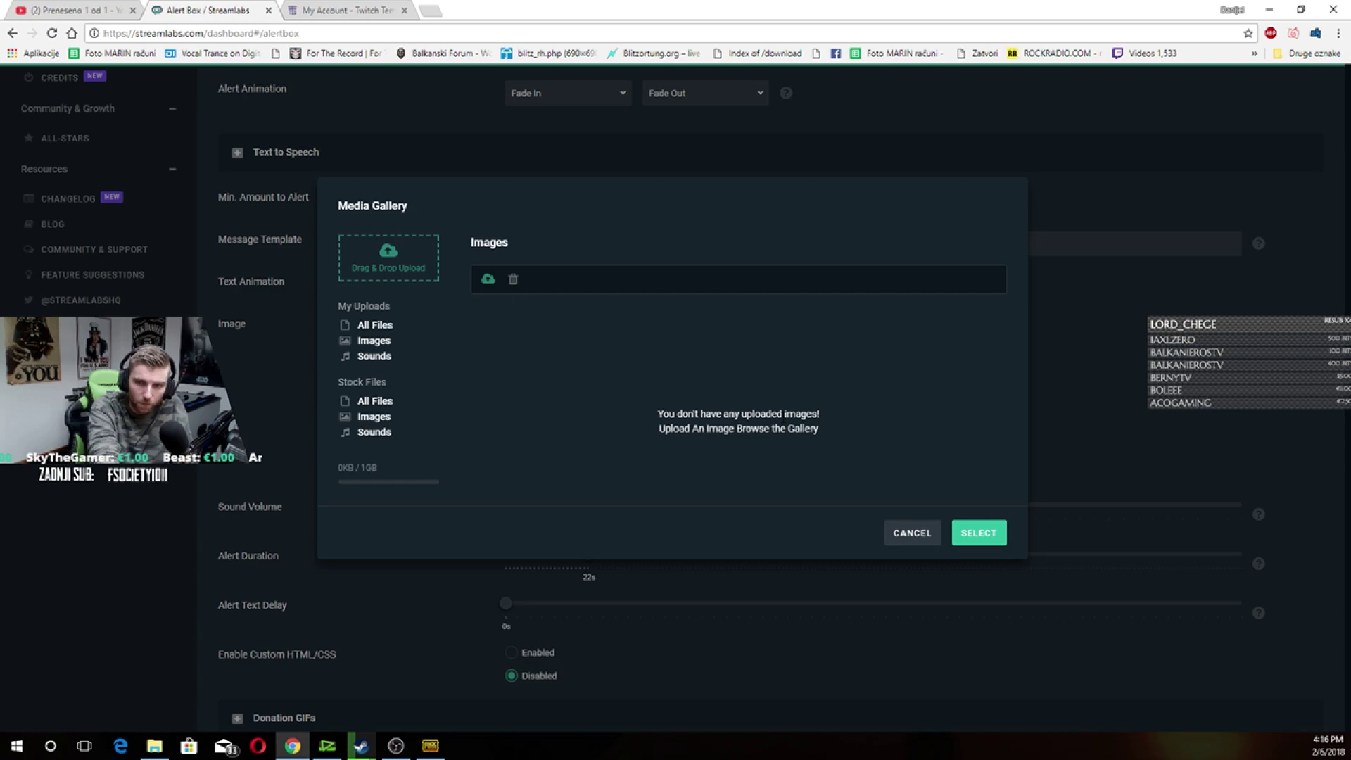
pyautogui.click(407, 252)
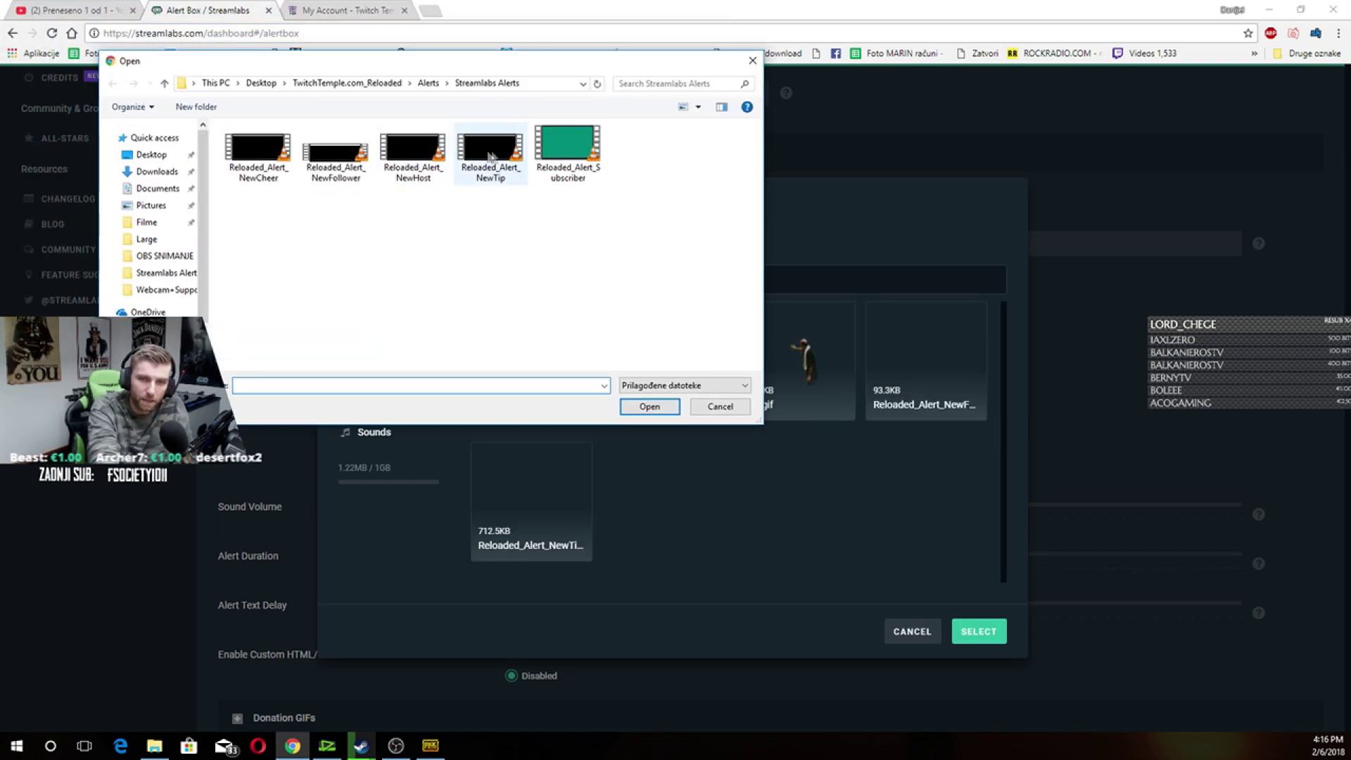
pyautogui.click(495, 152)
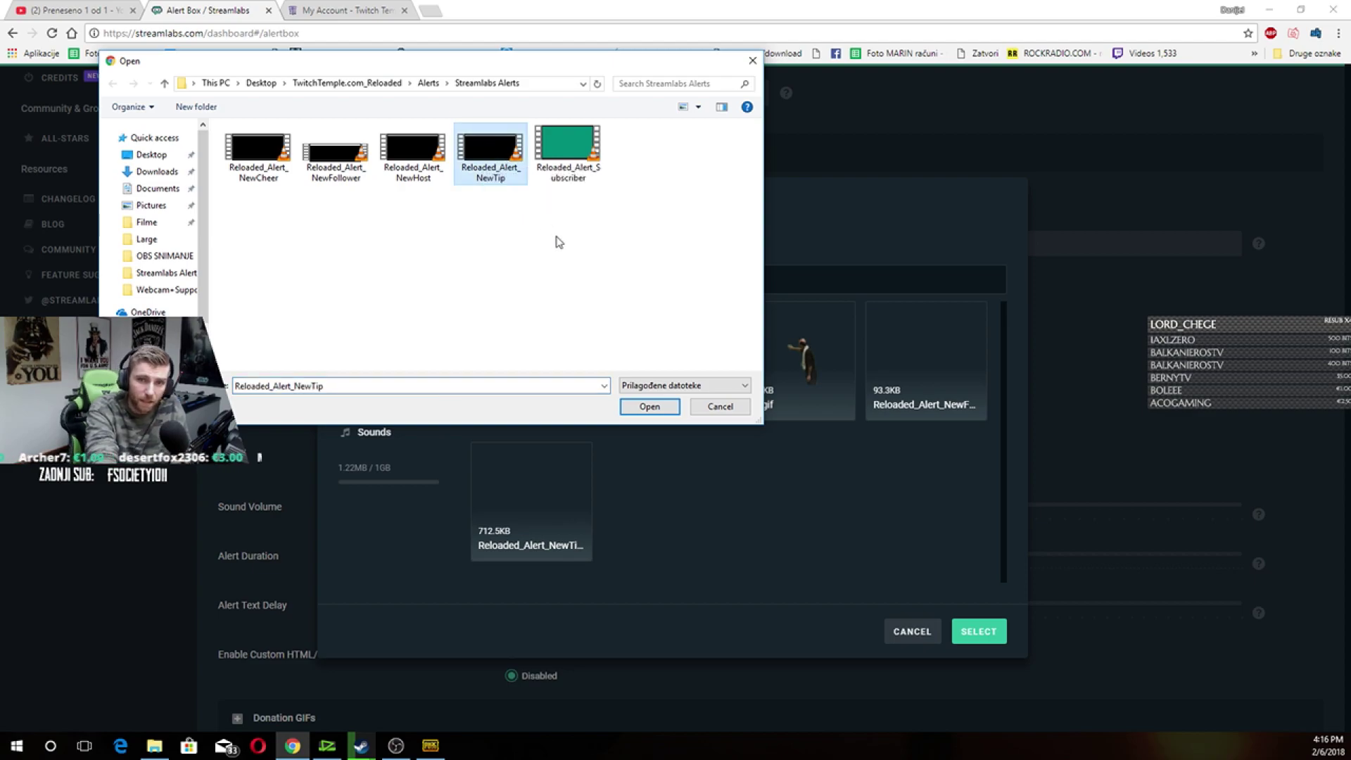
pyautogui.doubleClick(508, 182)
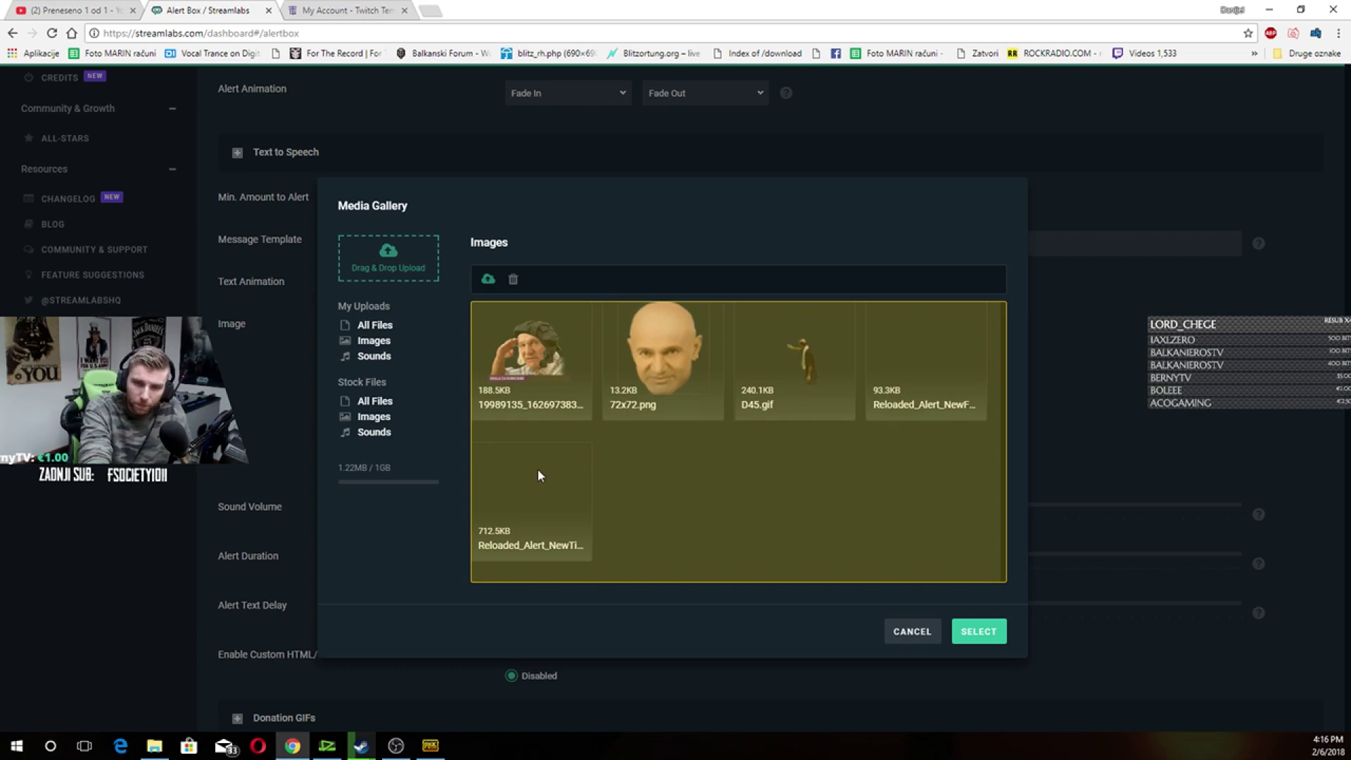
pyautogui.click(663, 491)
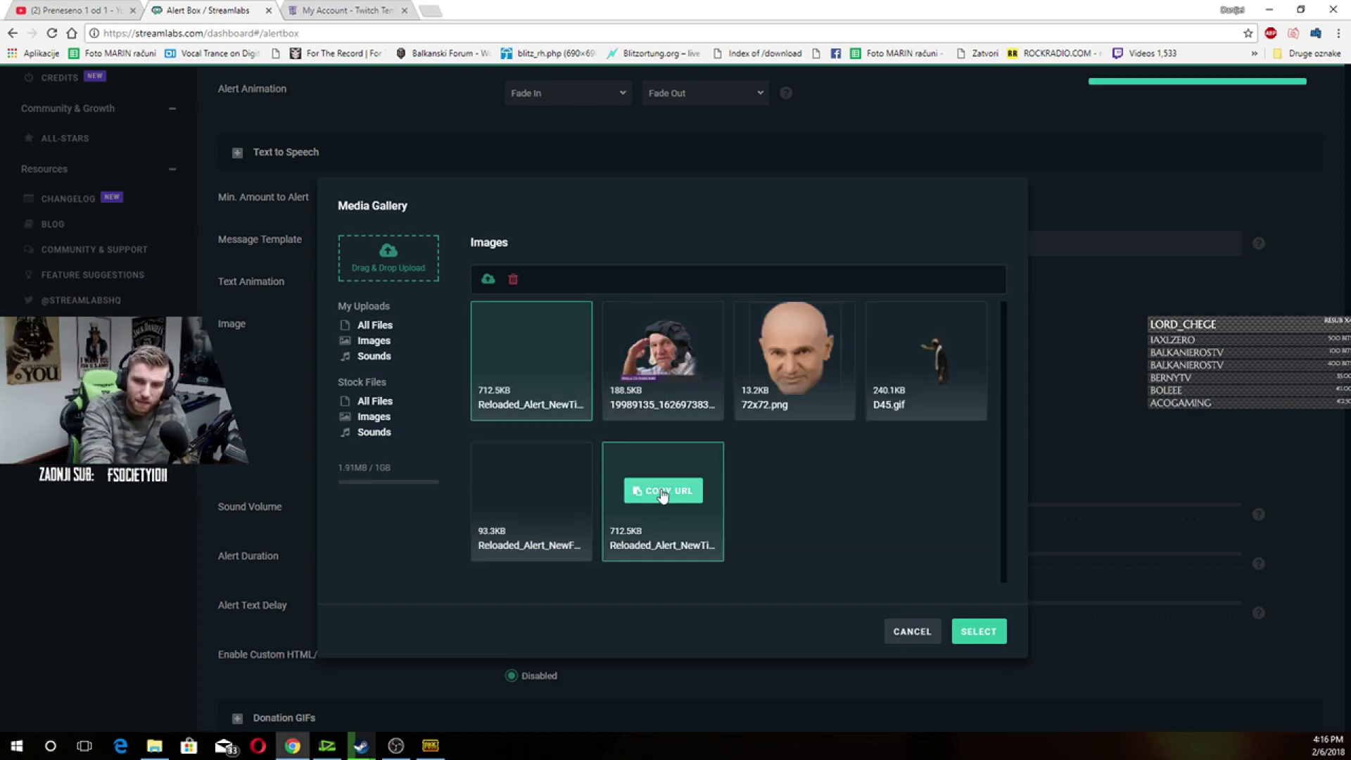
pyautogui.click(922, 642)
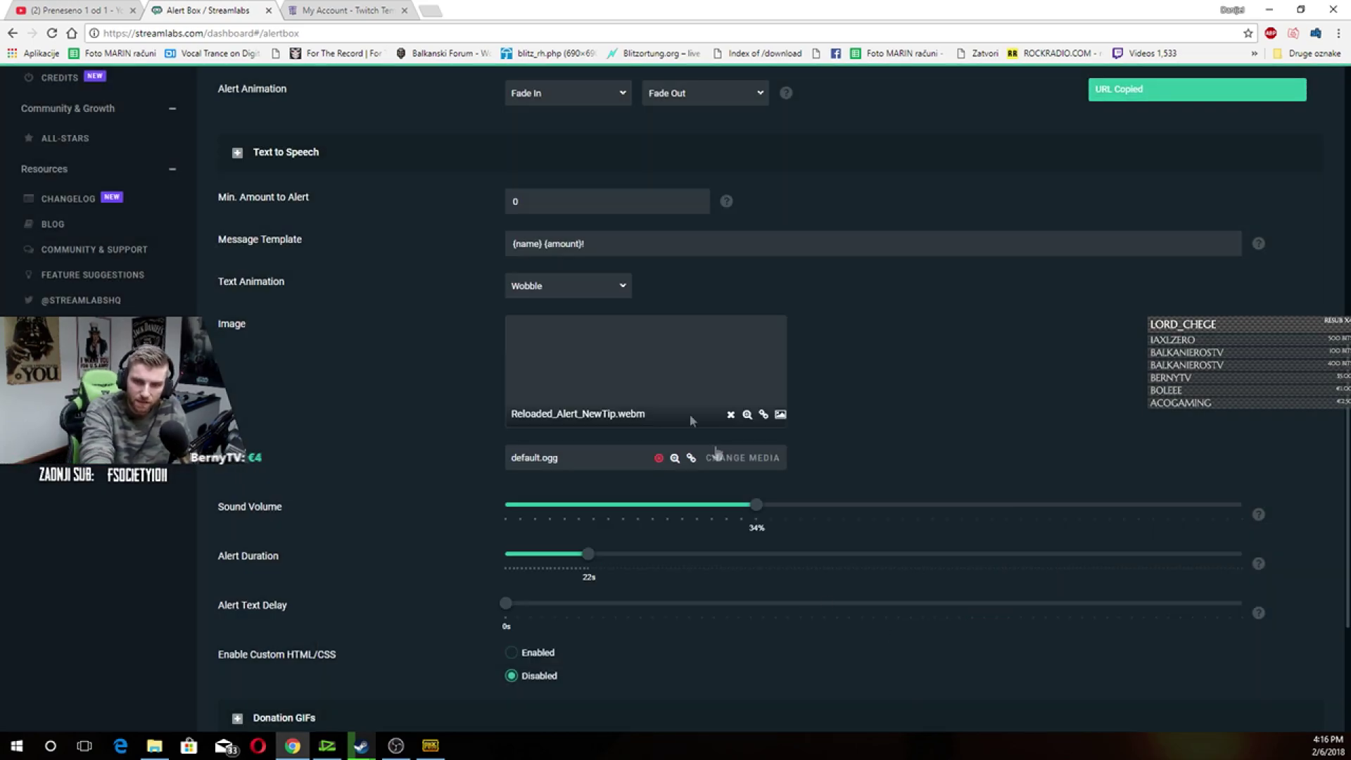
# - Set the donation alert's duration to 23 s and its font size to 16 px, and save the settings
pyautogui.scroll(-3, 601, 421)
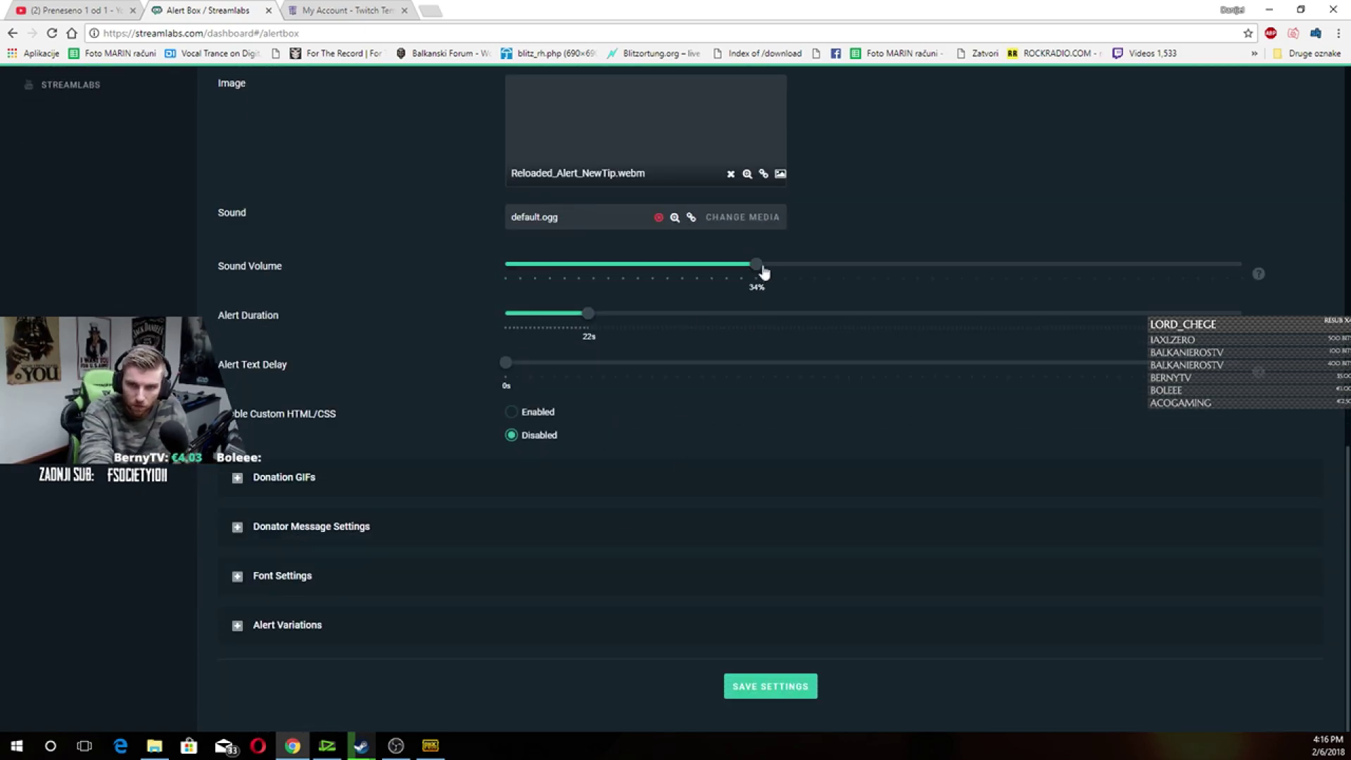
pyautogui.moveTo(747, 271); pyautogui.dragTo(764, 272)
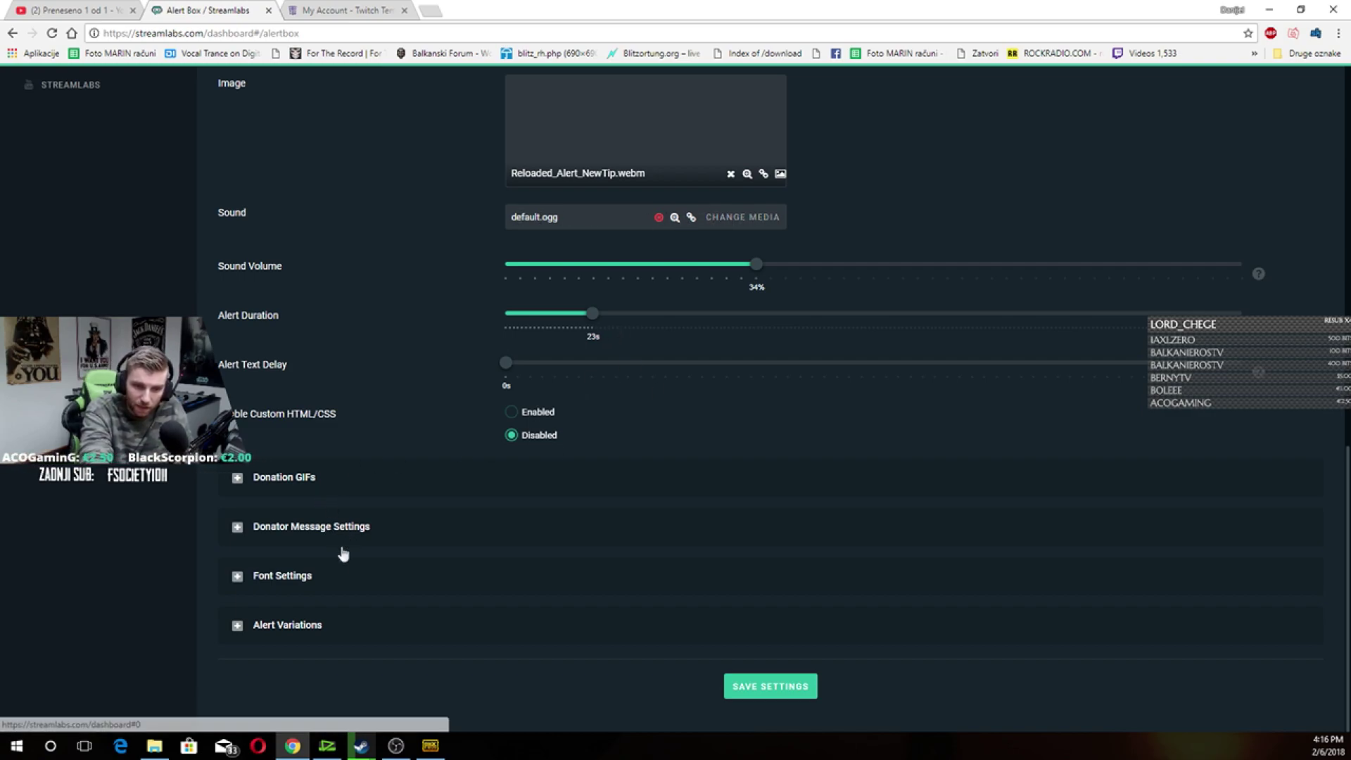
pyautogui.click(237, 575)
pyautogui.scroll(-3, 480, 495)
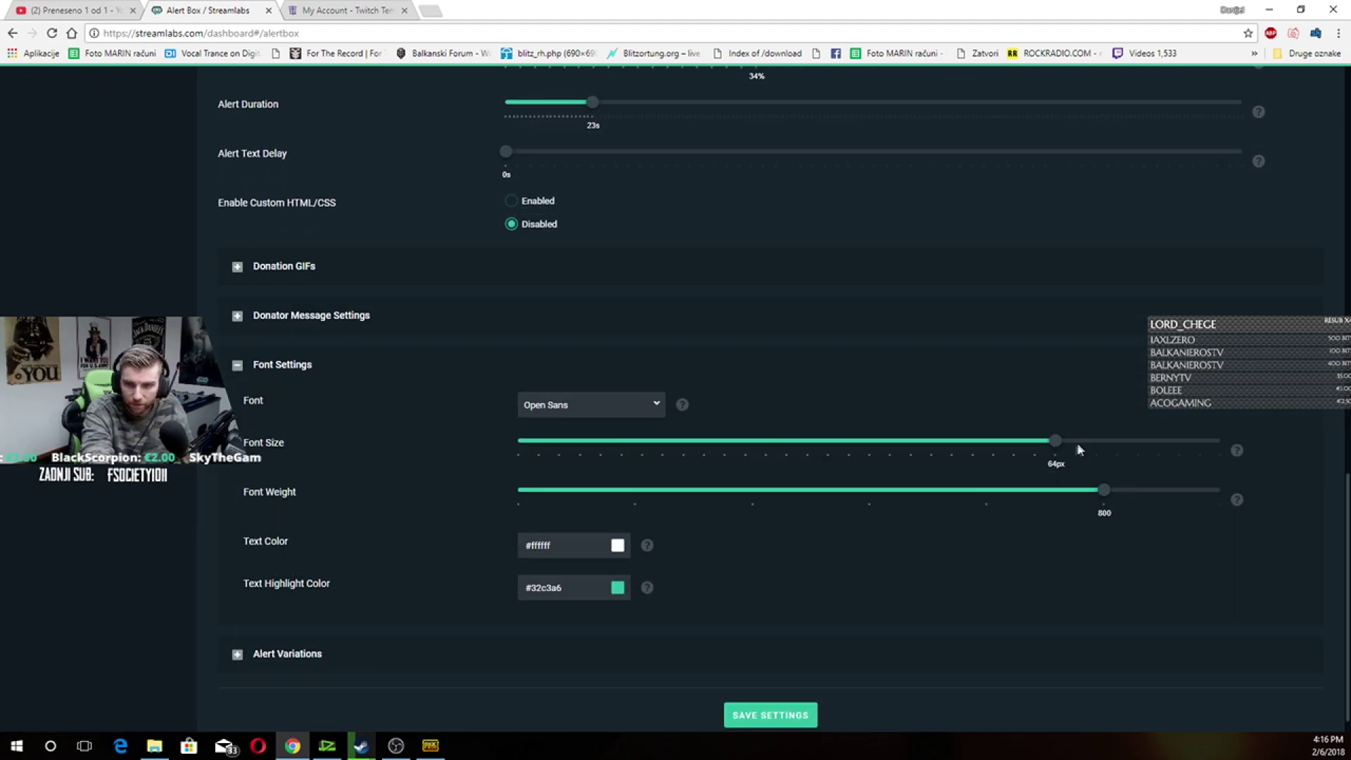
pyautogui.moveTo(1053, 443); pyautogui.dragTo(590, 449)
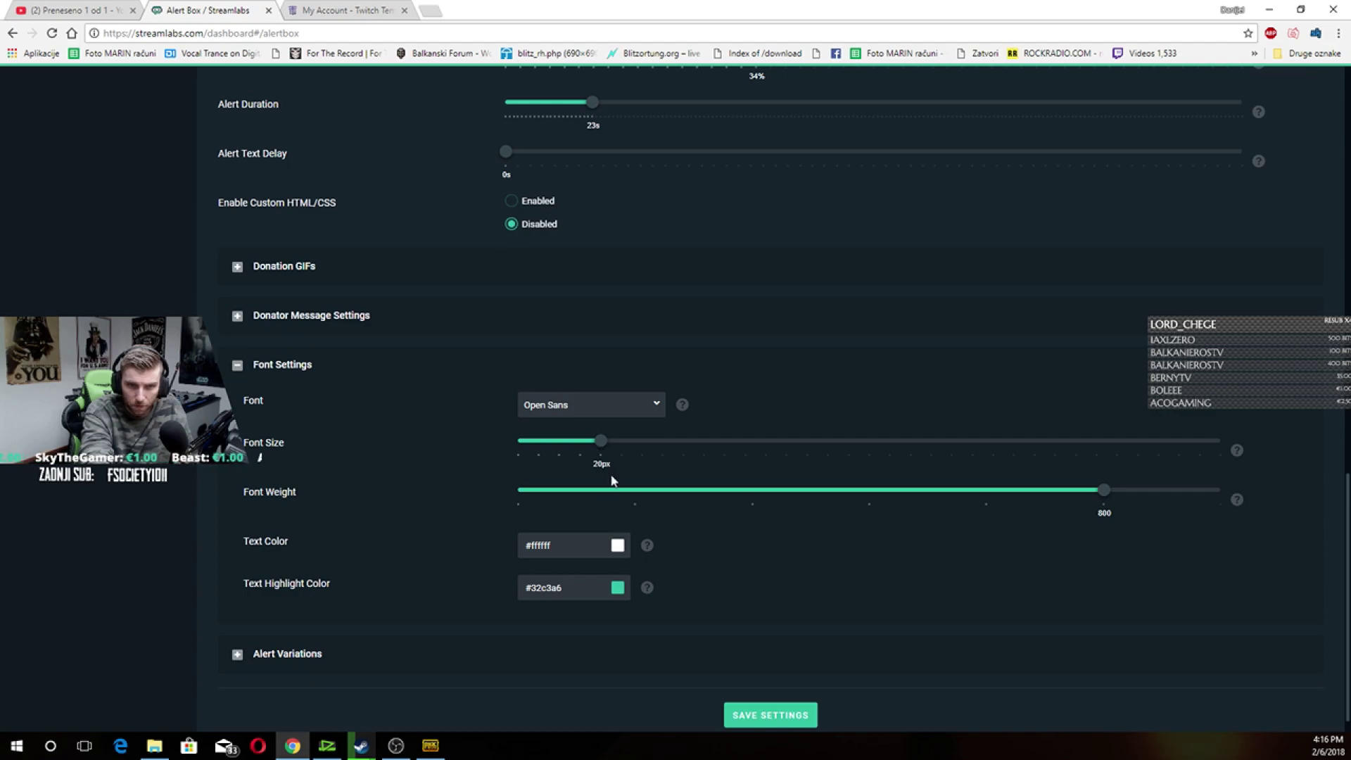
pyautogui.scroll(10, 609, 475)
pyautogui.scroll(-10, 609, 474)
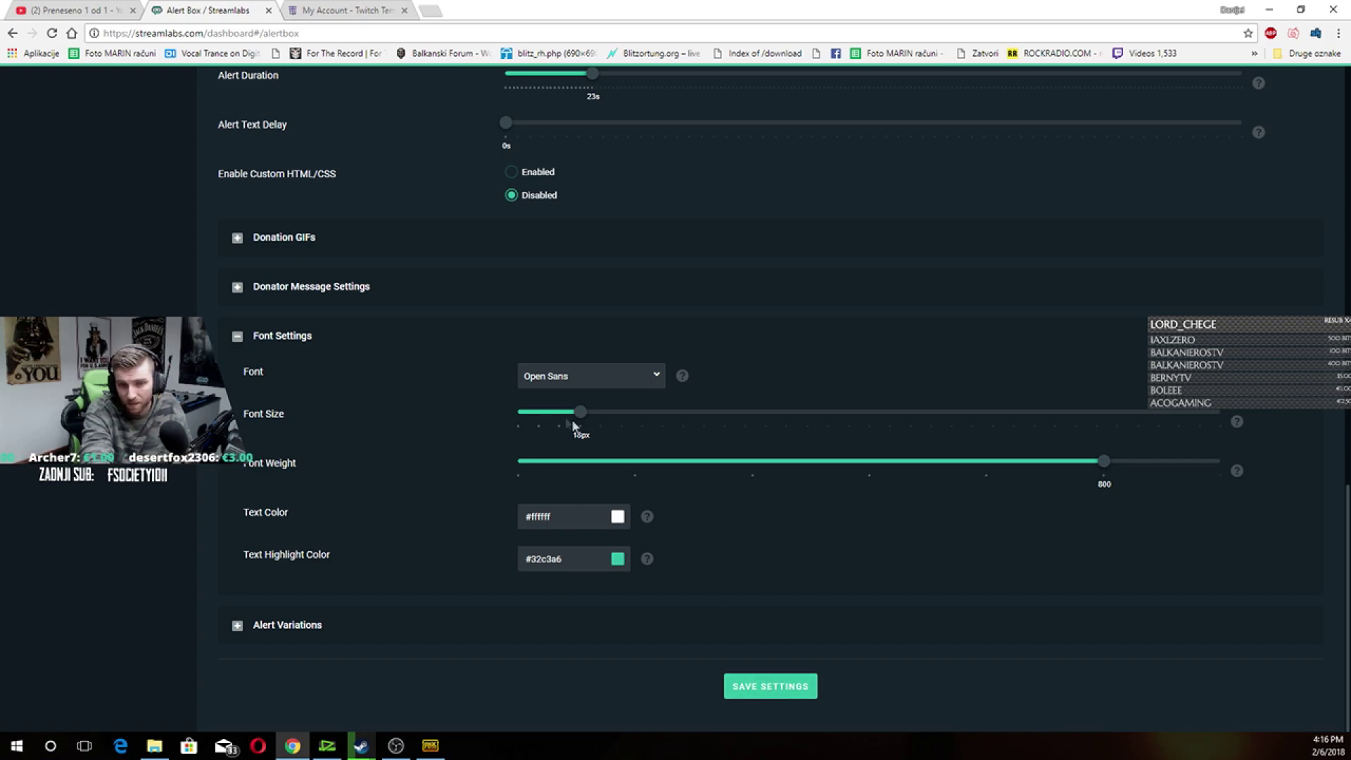
pyautogui.click(781, 693)
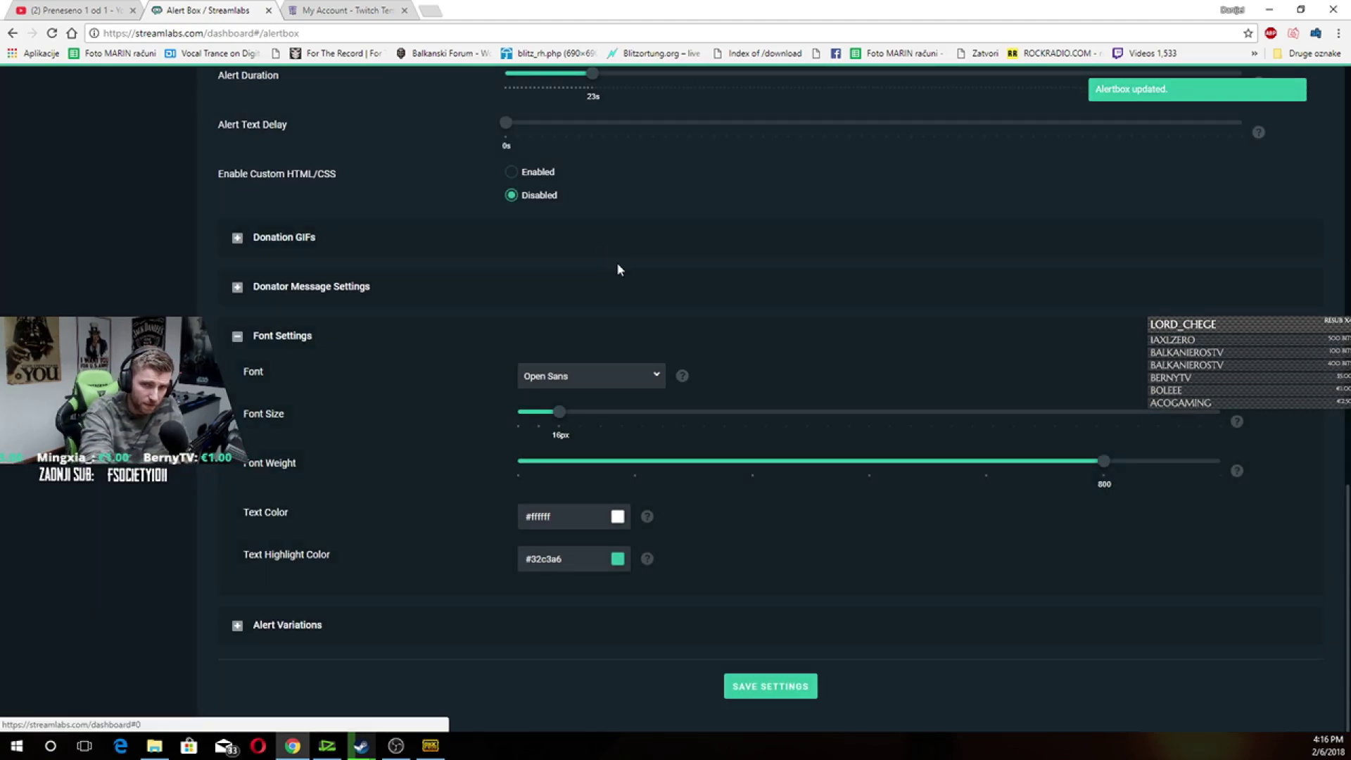
# - Send a test donation to preview the alert on the stream, and switch back to the package folder in File Explorer
pyautogui.click(277, 264)
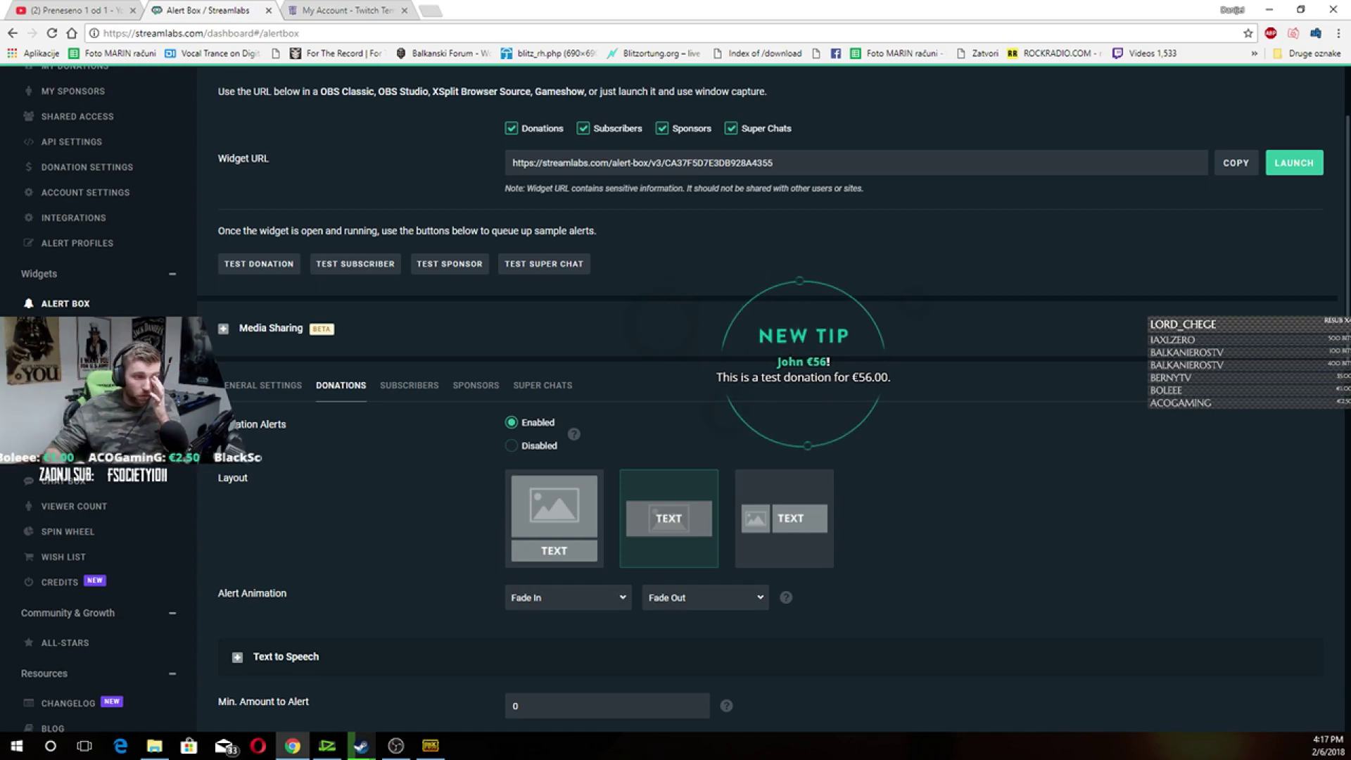
pyautogui.hotkey('alt', 'Tab')
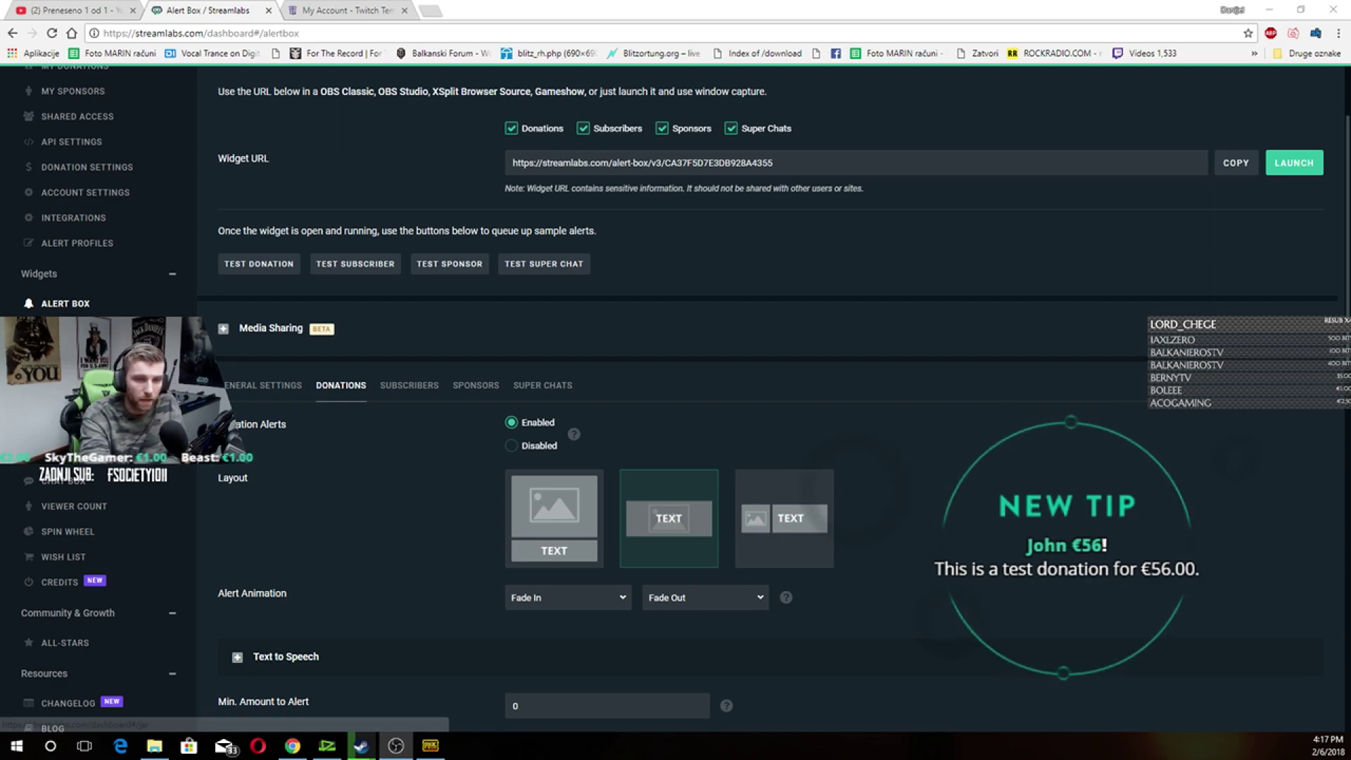
pyautogui.hotkey('alt', 'Tab')
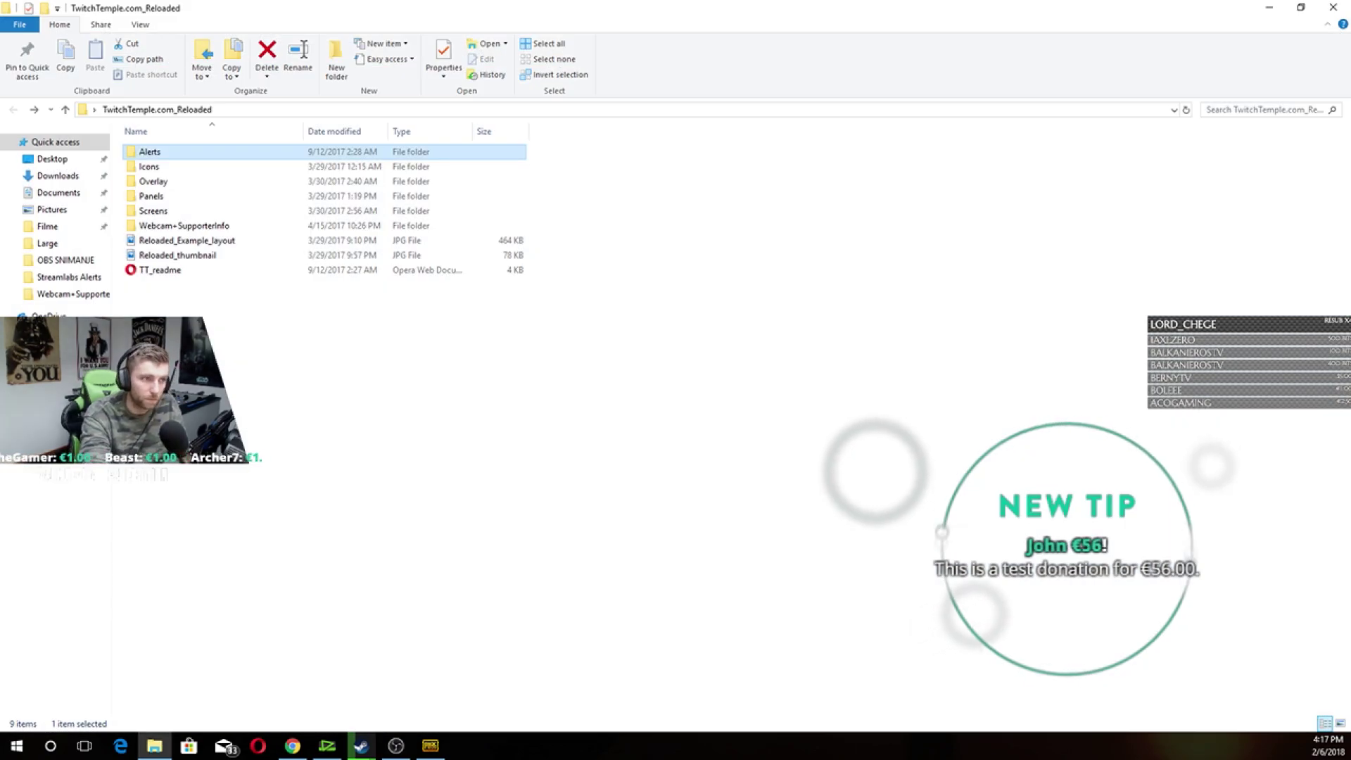
# - Look into the Large subfolder of Icons, and return to the main package folder
pyautogui.click(188, 169)
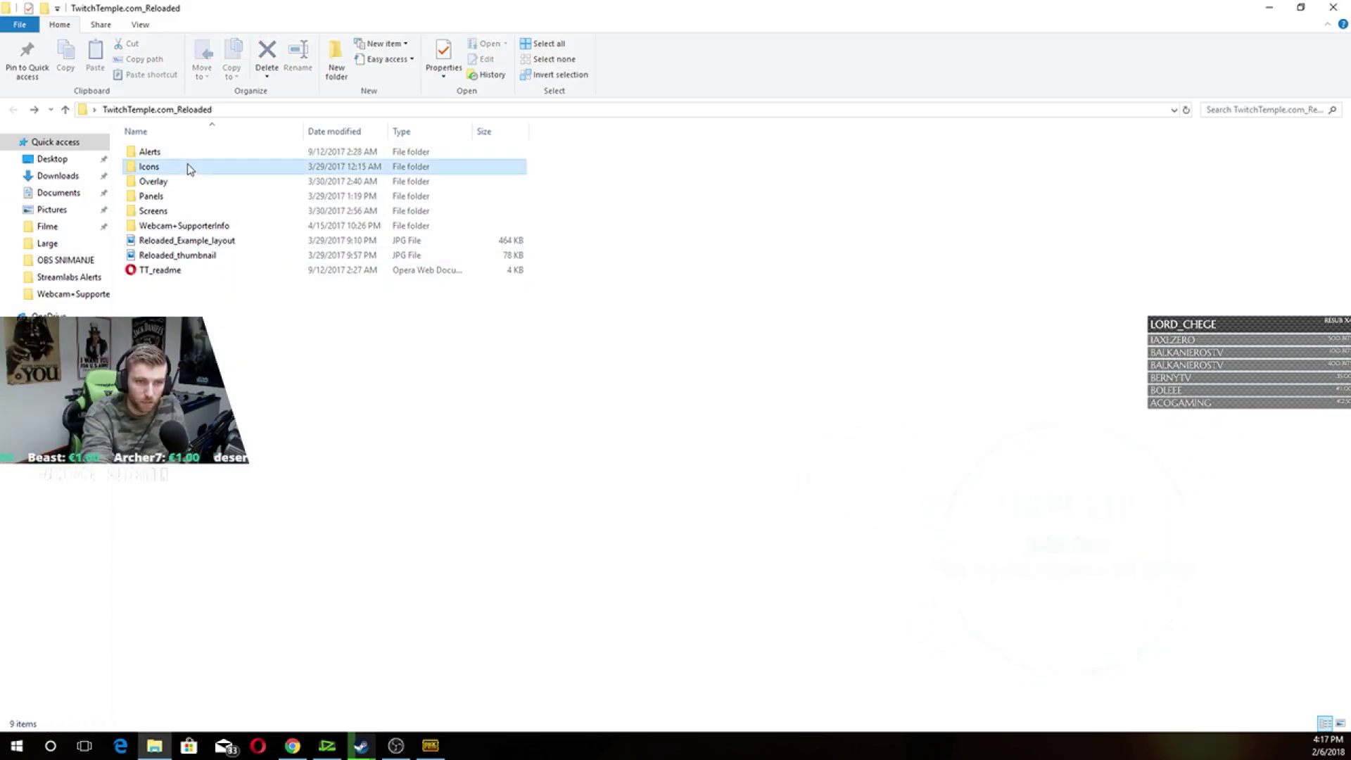
pyautogui.doubleClick(189, 169)
pyautogui.click(179, 155)
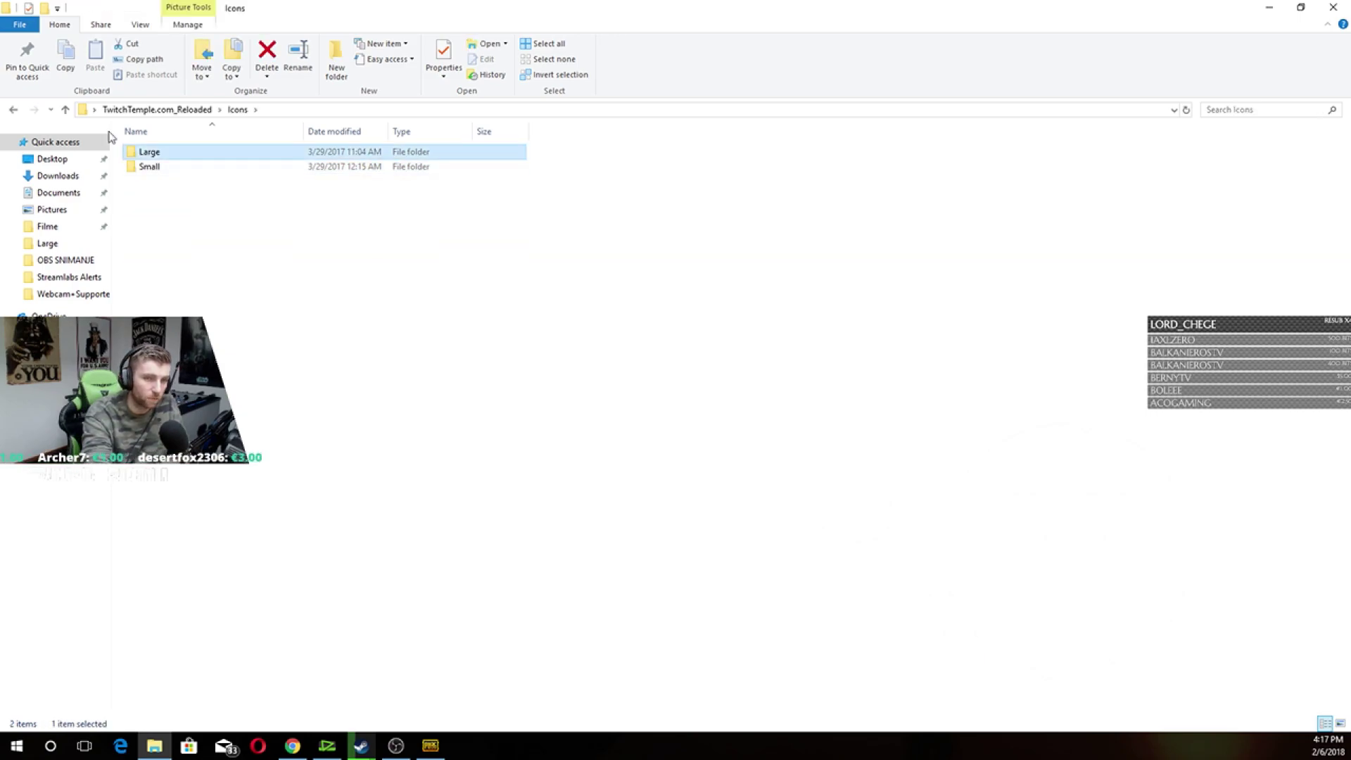
pyautogui.click(11, 110)
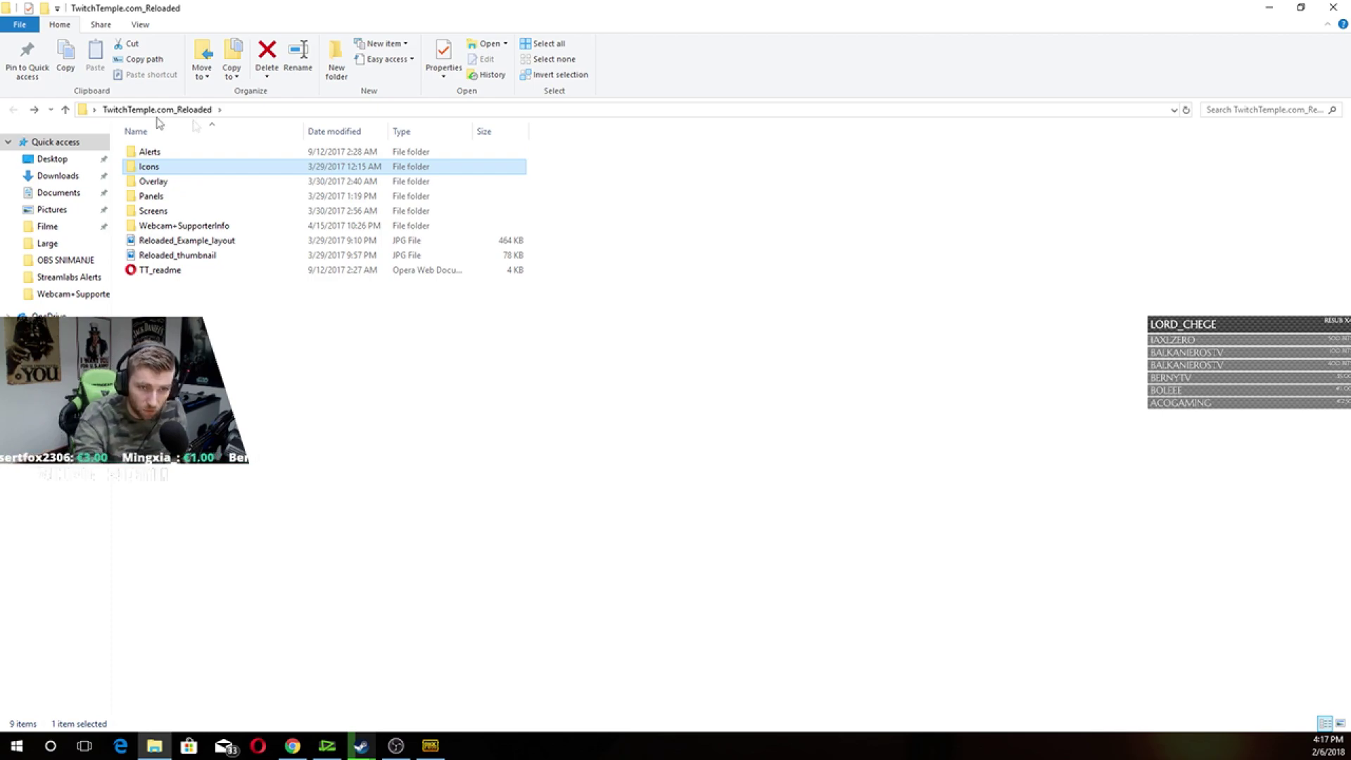
# - Open the Webcam+SupporterInfo folder to check the Webcam 4-3 and Webcam 16-9 frames, and switch to OBS
pyautogui.doubleClick(207, 226)
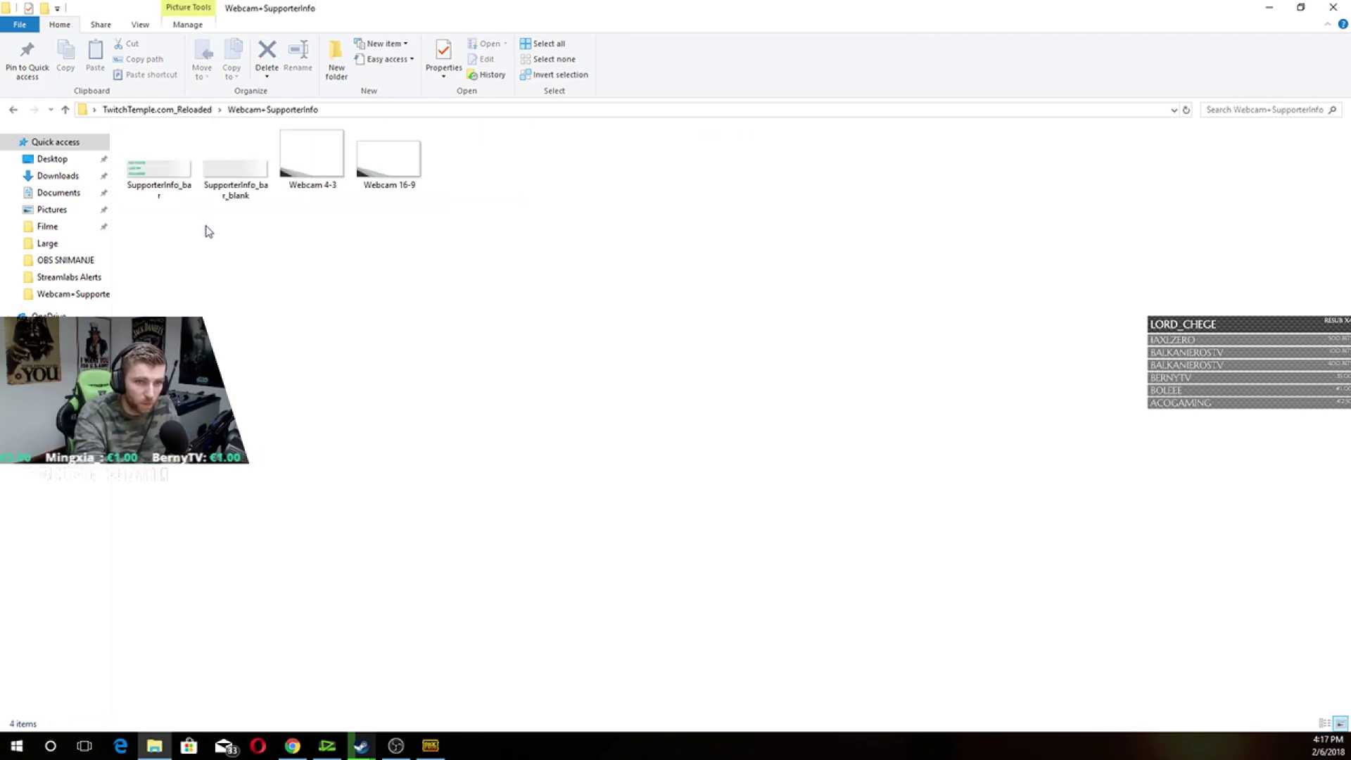
pyautogui.click(319, 167)
pyautogui.click(378, 173)
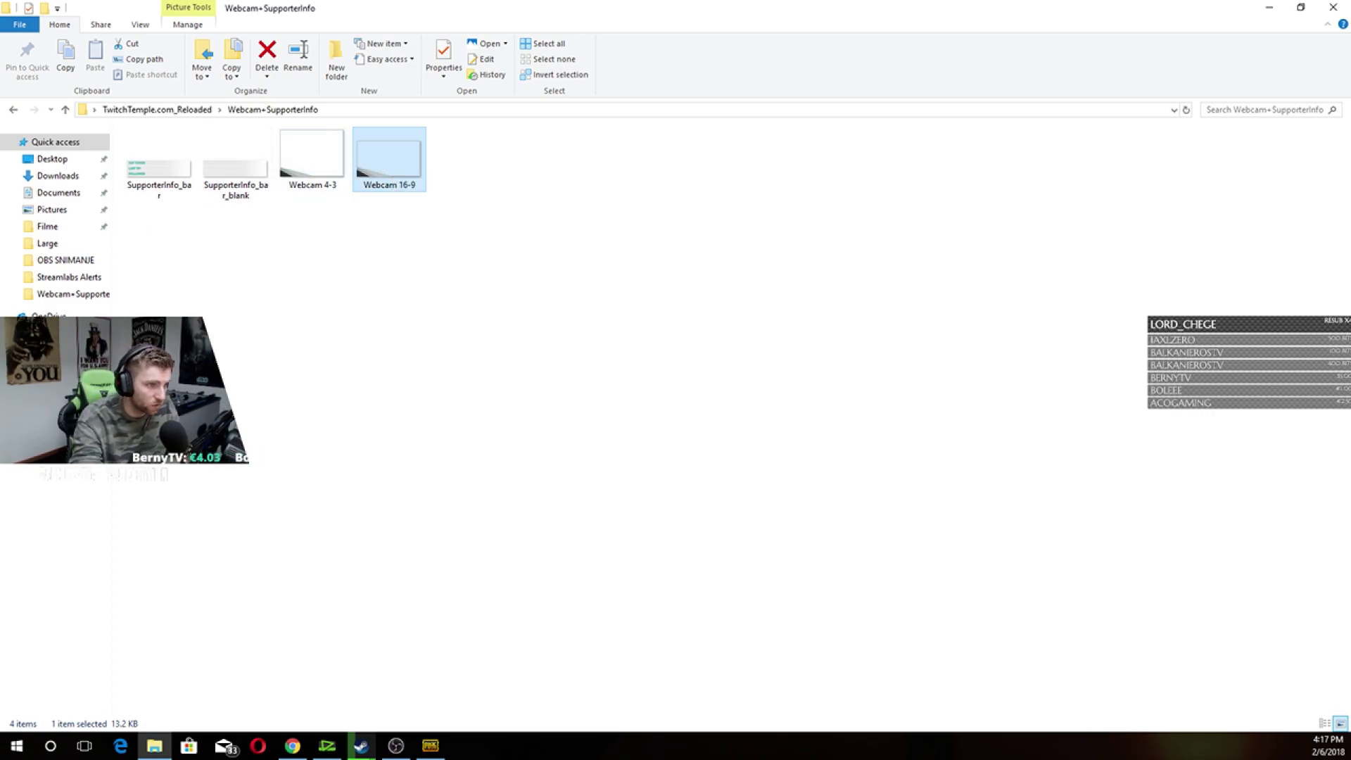
pyautogui.moveTo(0, 145); pyautogui.dragTo(500, 145)
pyautogui.click(838, 134)
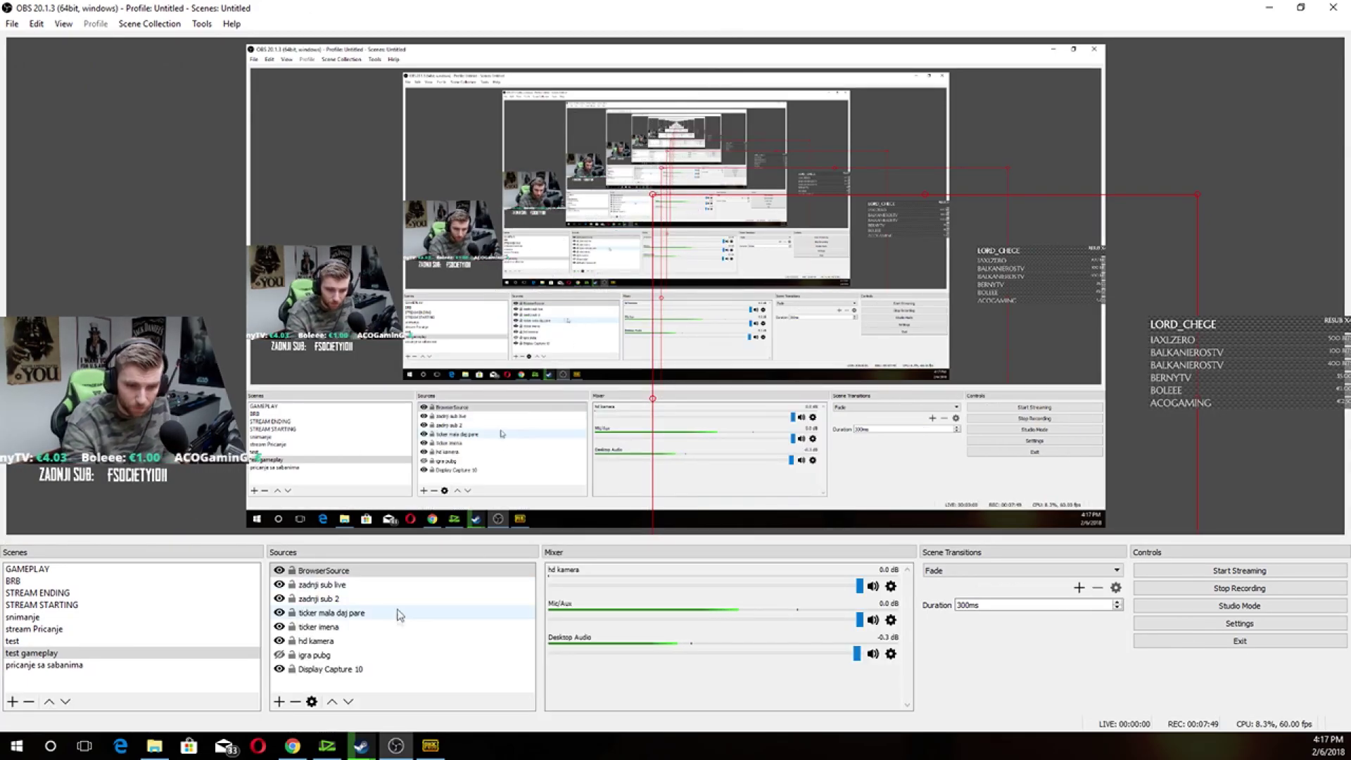
# - Add a new Image source named OVERLAY KAMERE 2 to the test gameplay scene
pyautogui.rightClick(375, 680)
pyautogui.moveTo(436, 580)
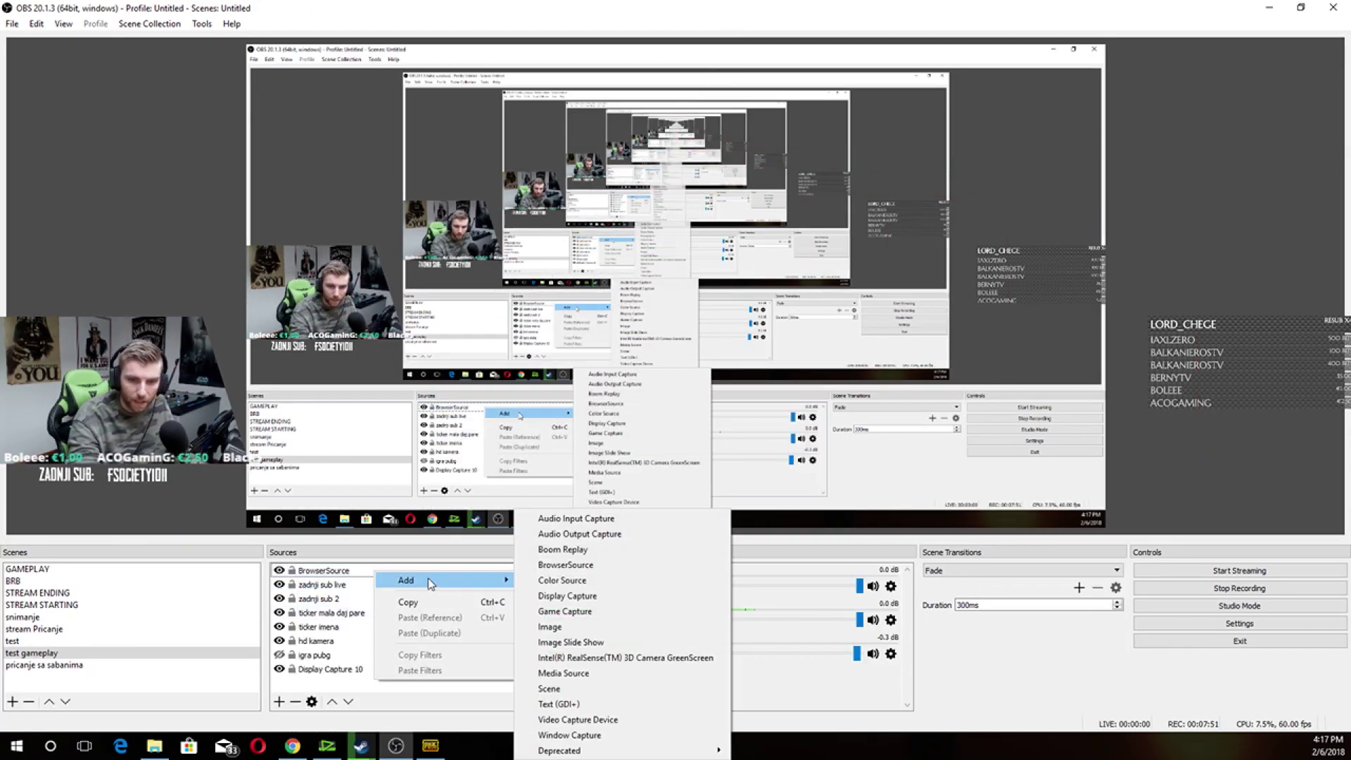
pyautogui.click(626, 627)
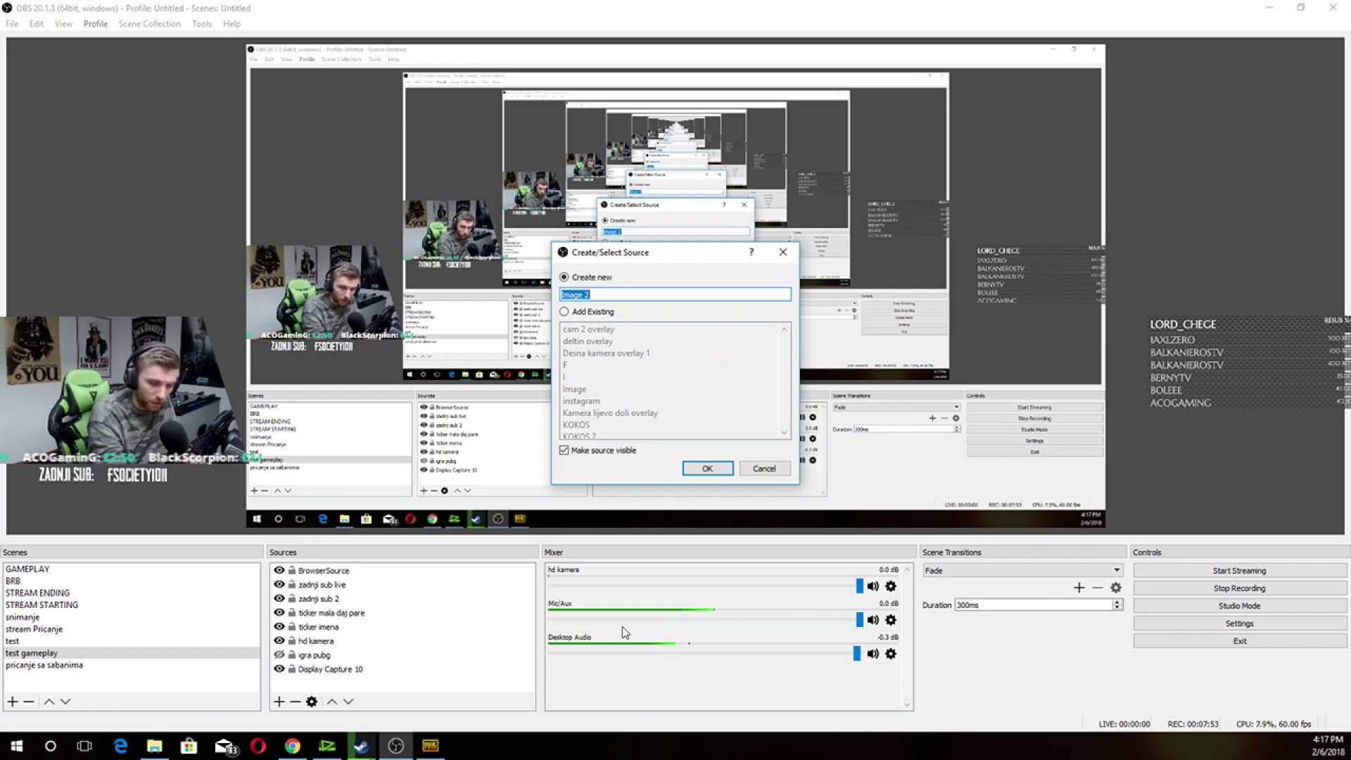
pyautogui.write('OVERL')
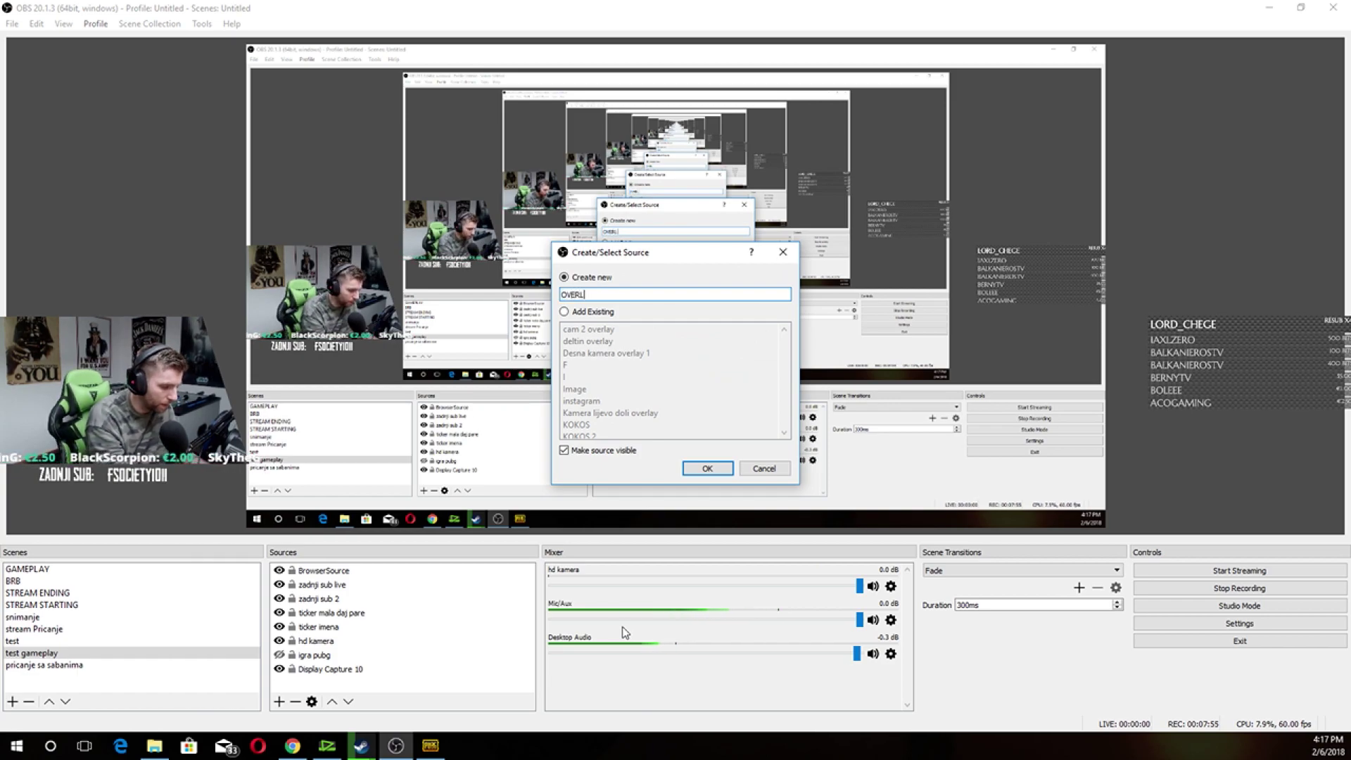
pyautogui.write('AY K')
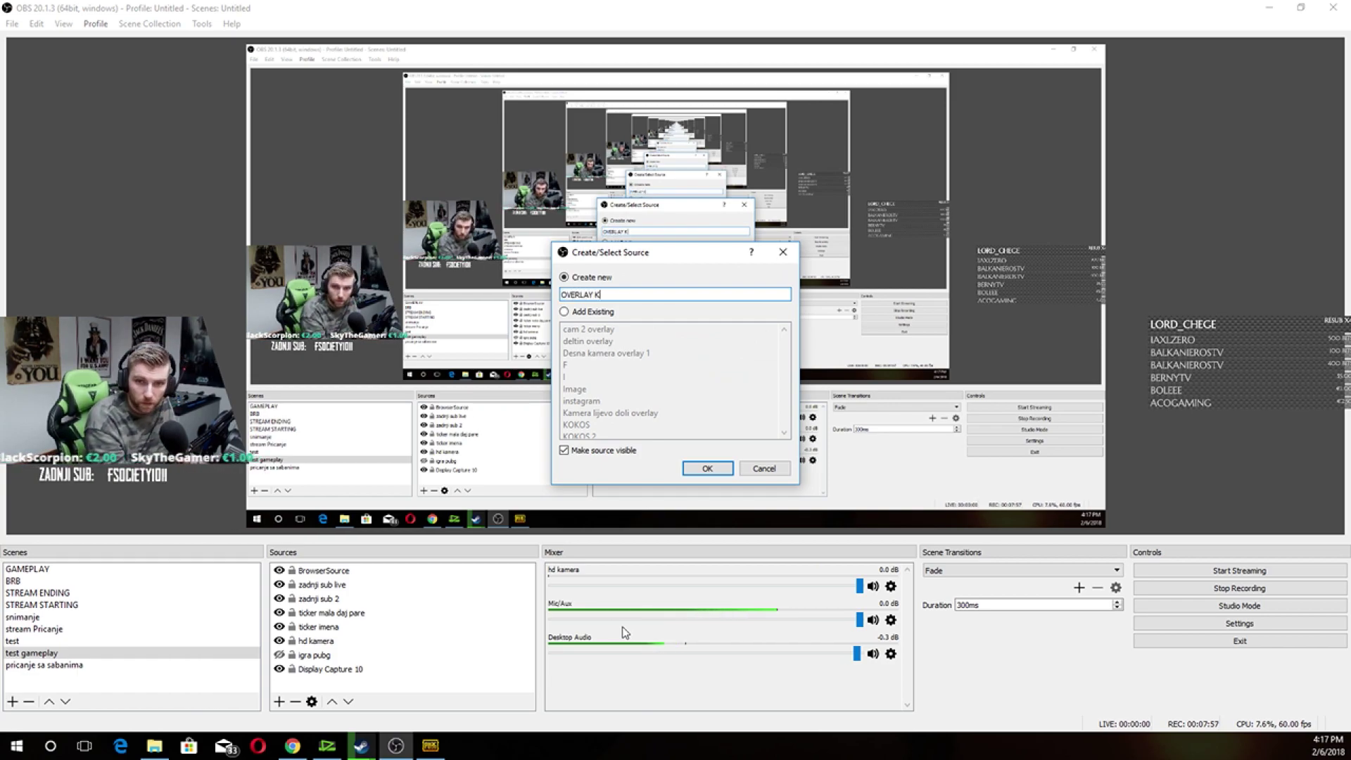
pyautogui.write('AMERE 2')
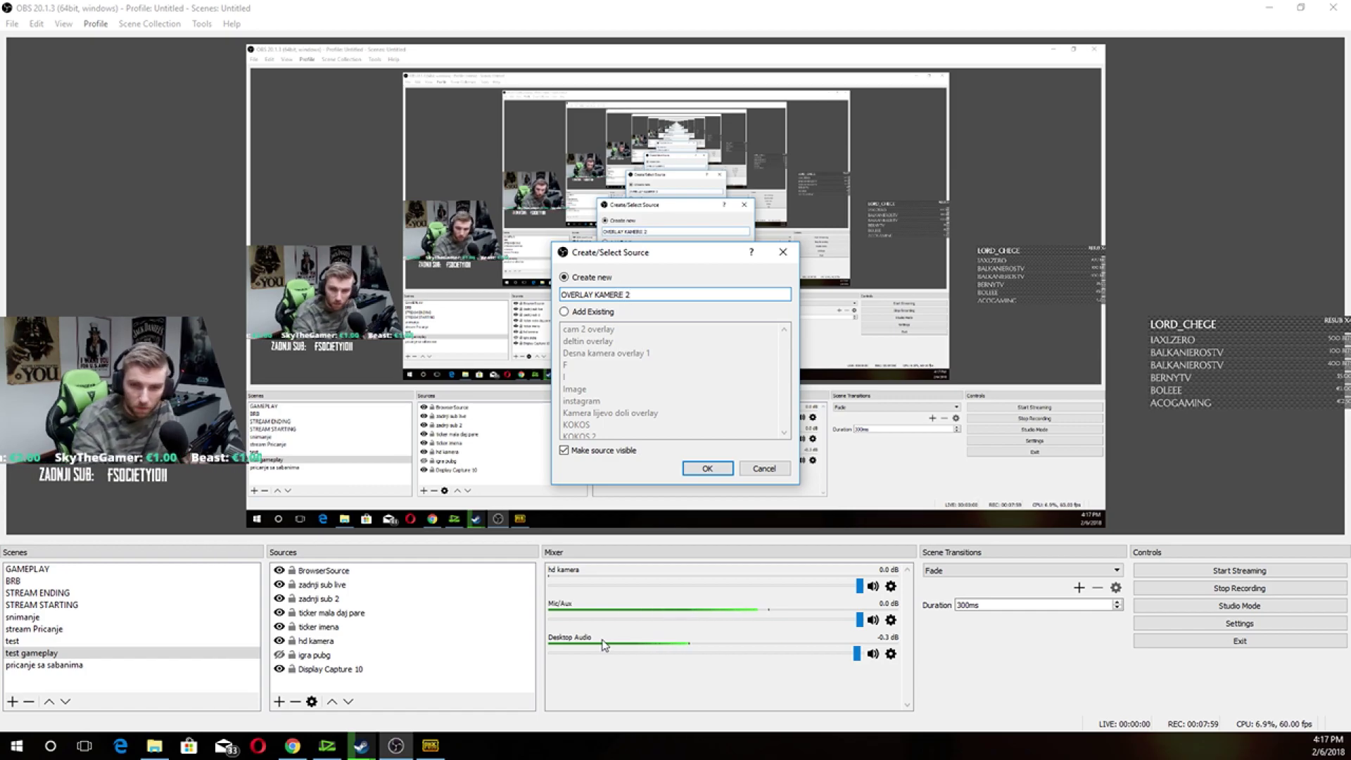
pyautogui.click(722, 469)
# - Load Webcam 16-9.png from the desktop's TwitchTemple.com_Reloaded/Webcam+SupporterInfo folder as the image of OVERLAY KAMERE 2
pyautogui.click(1189, 573)
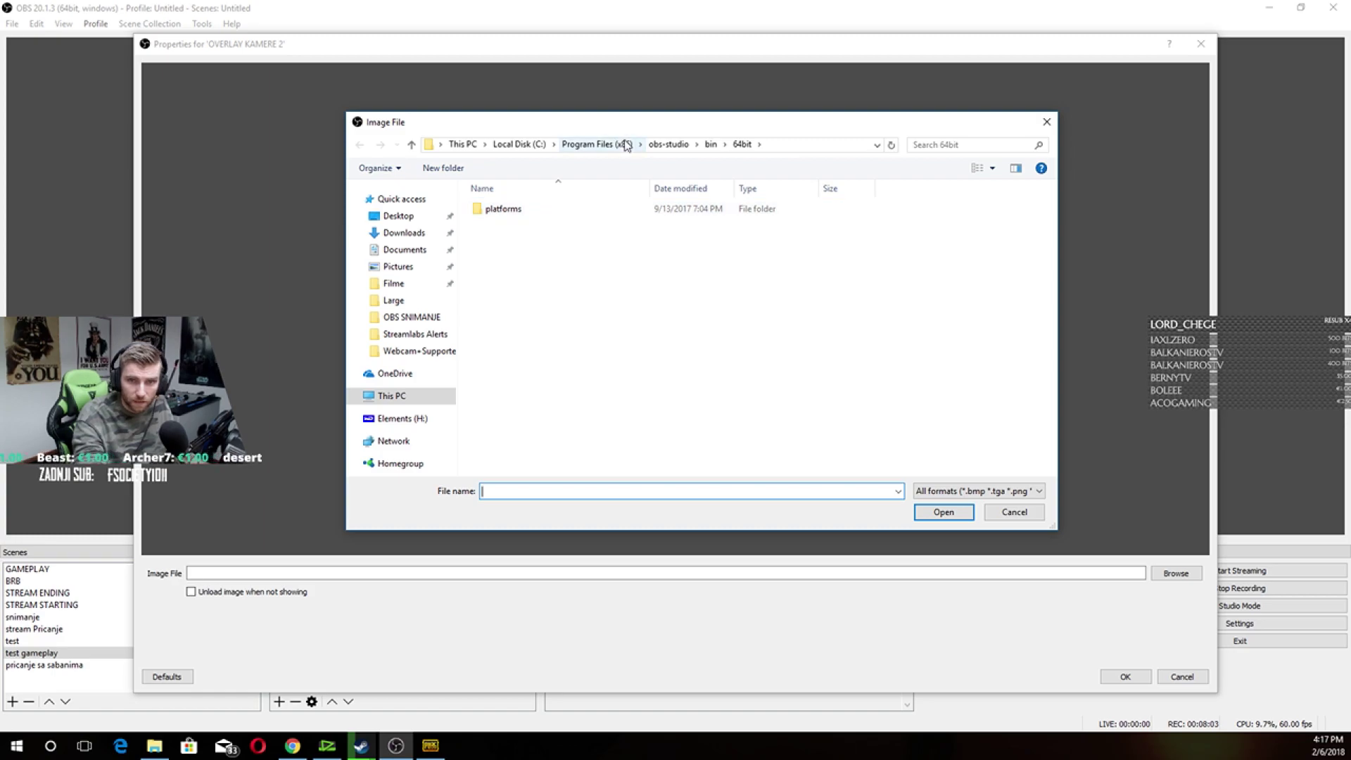
pyautogui.click(408, 223)
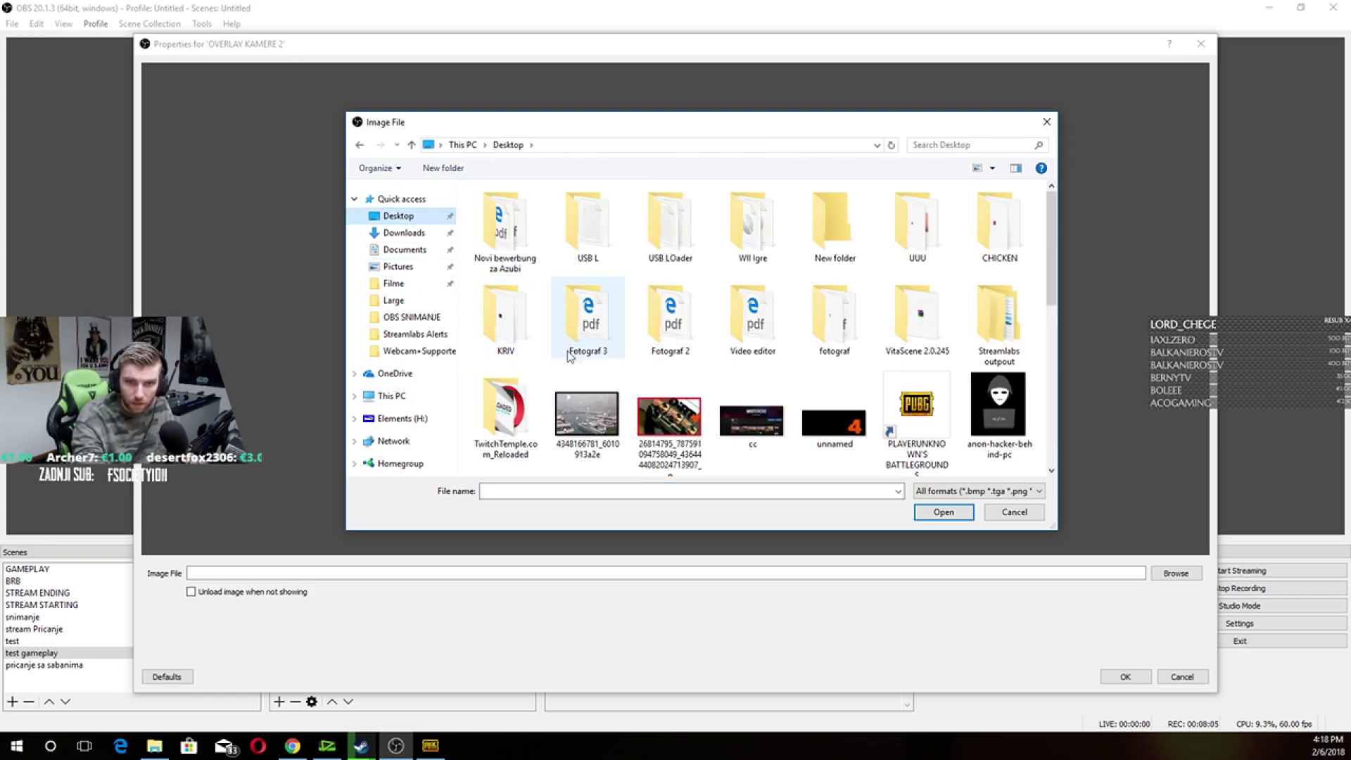
pyautogui.doubleClick(490, 420)
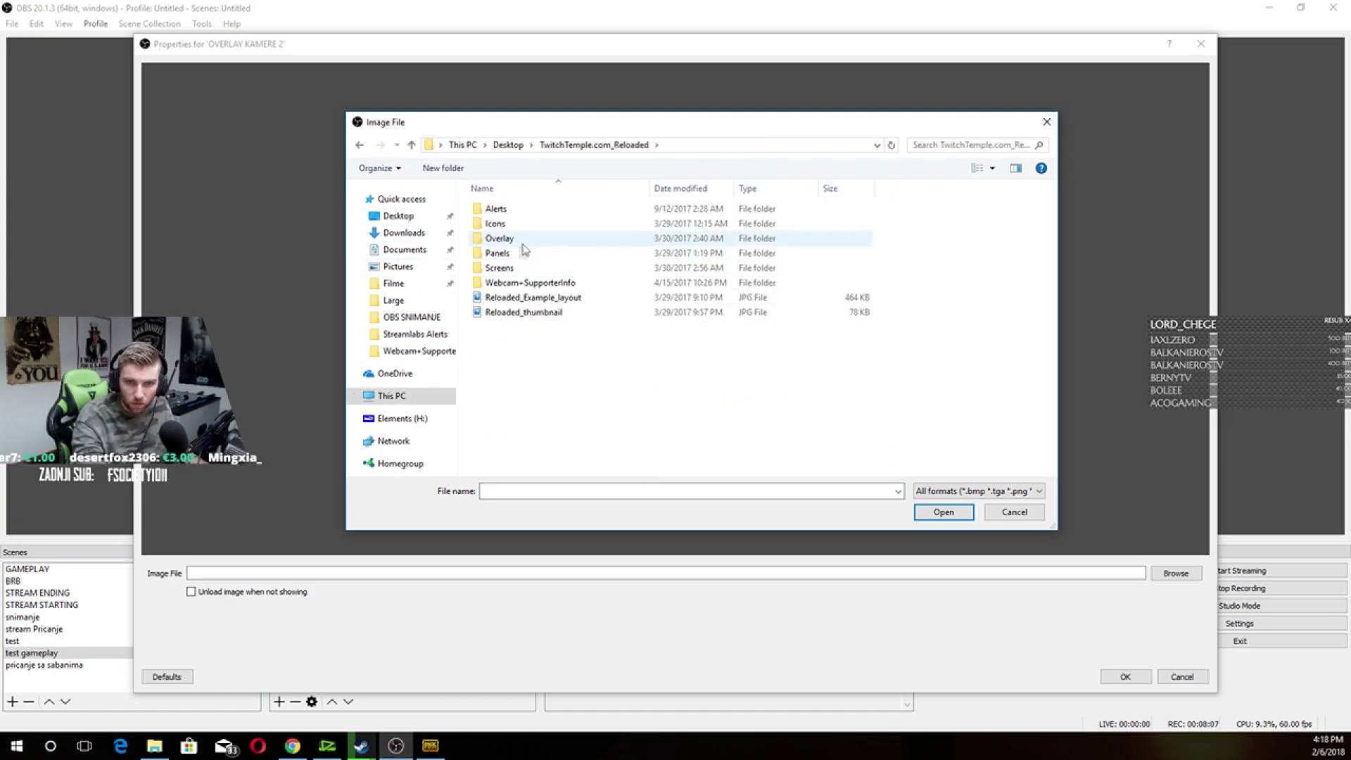
pyautogui.doubleClick(518, 283)
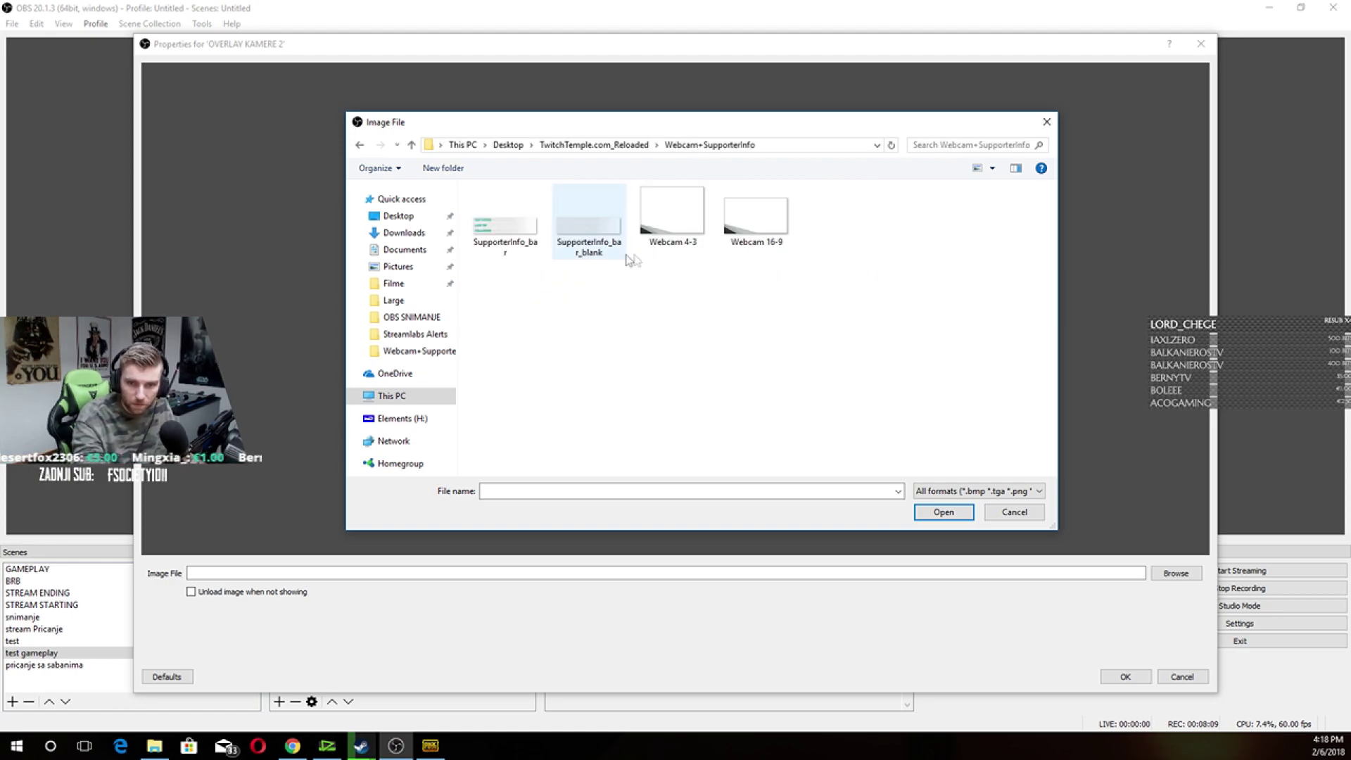
pyautogui.doubleClick(753, 225)
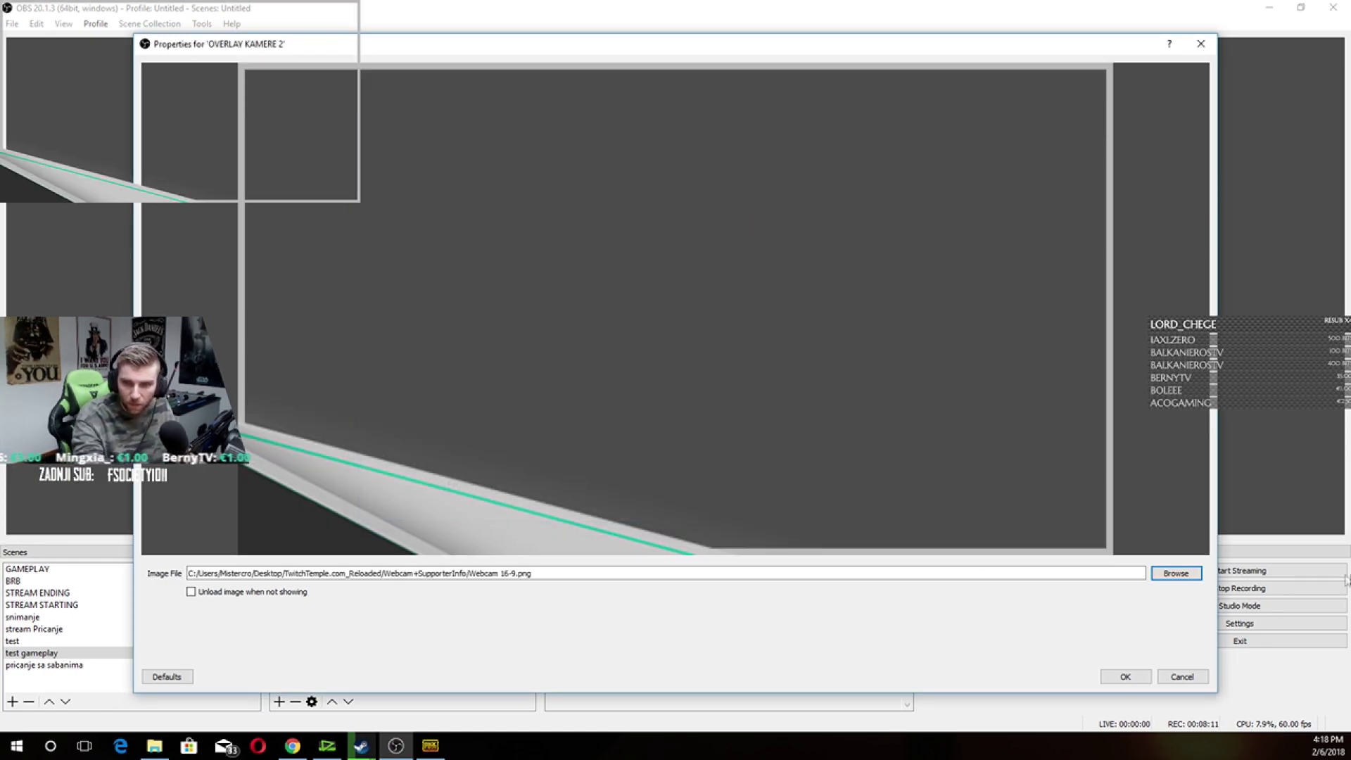
pyautogui.click(1120, 677)
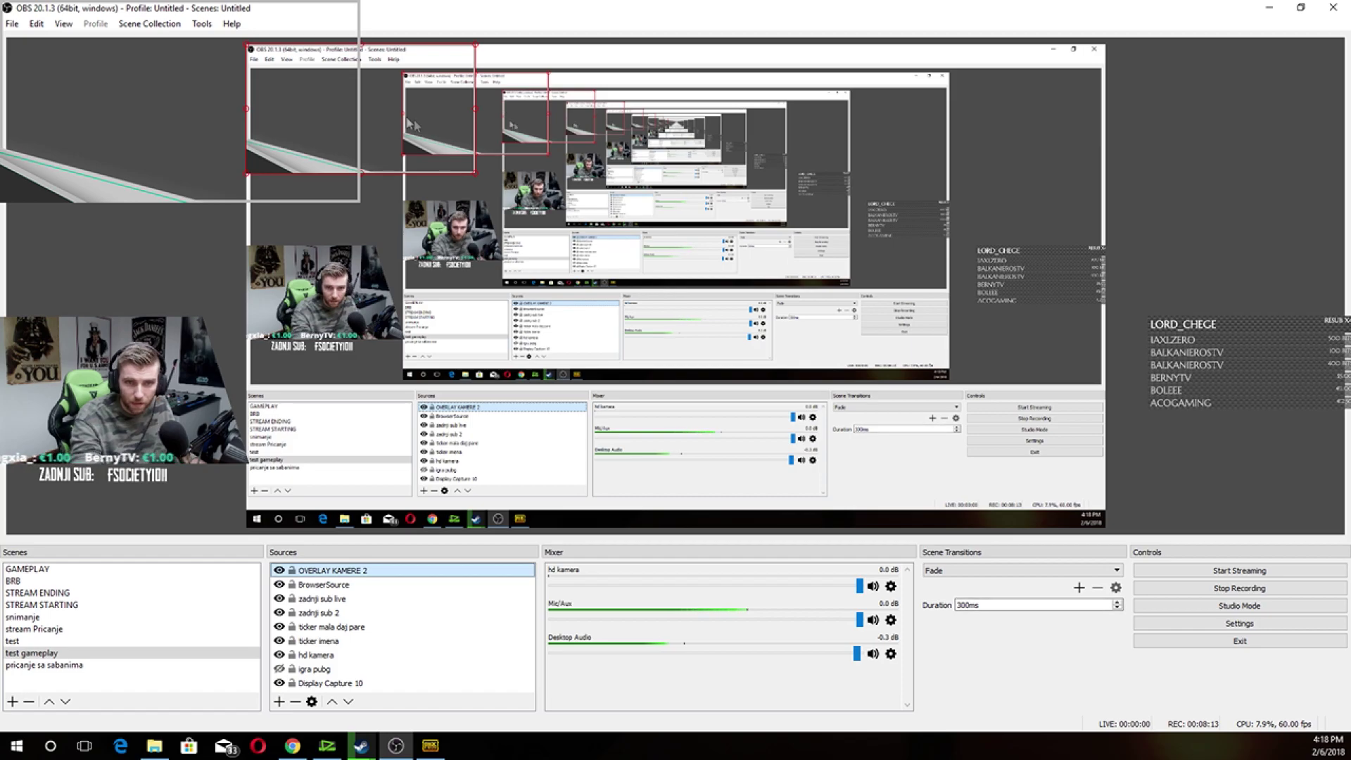
# - Move the webcam frame over the camera picture and scale it down to fit around it
pyautogui.moveTo(409, 291); pyautogui.dragTo(396, 292)
pyautogui.moveTo(477, 354); pyautogui.dragTo(426, 340)
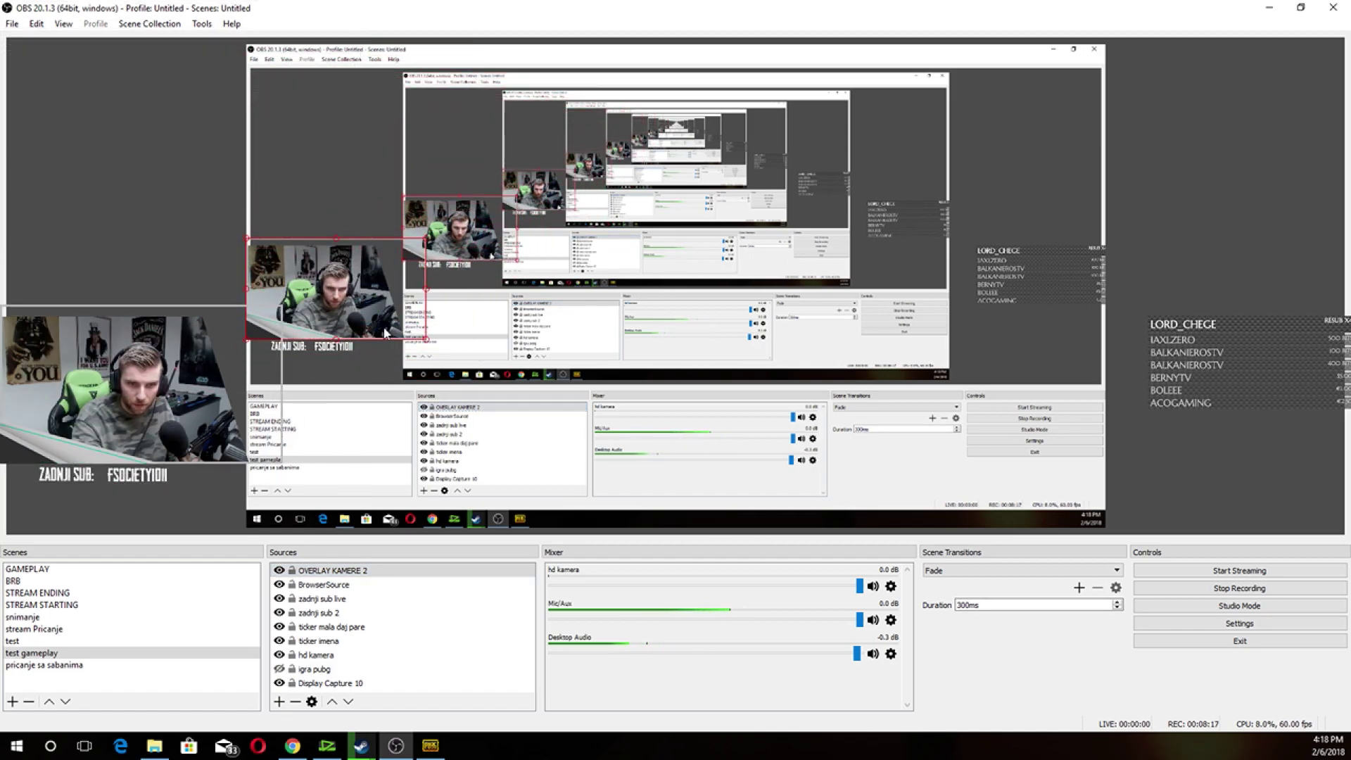
pyautogui.moveTo(426, 244); pyautogui.dragTo(414, 252)
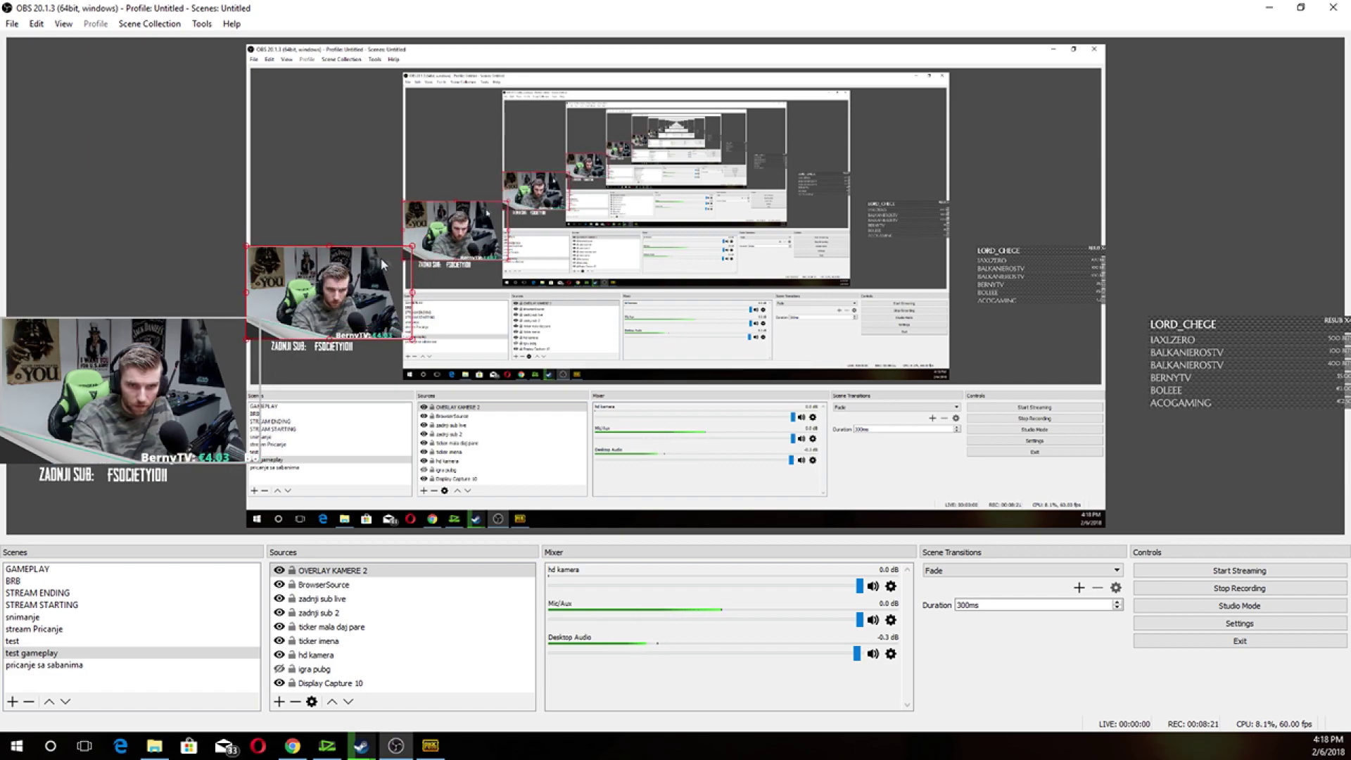
pyautogui.moveTo(411, 251); pyautogui.dragTo(415, 249)
pyautogui.click(366, 417)
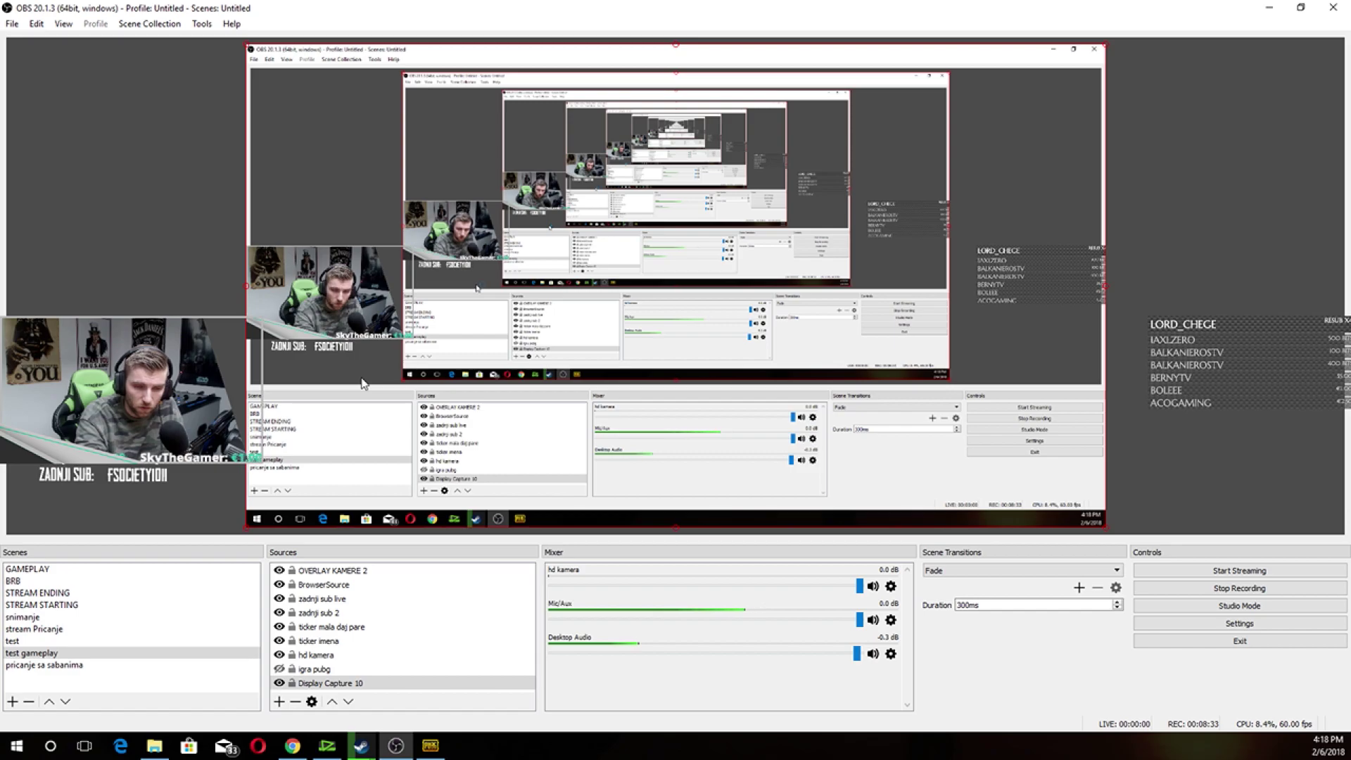
# - Lower OVERLAY KAMERE 2 four places in the source order, directly beneath ticker mala daj pare
pyautogui.rightClick(344, 576)
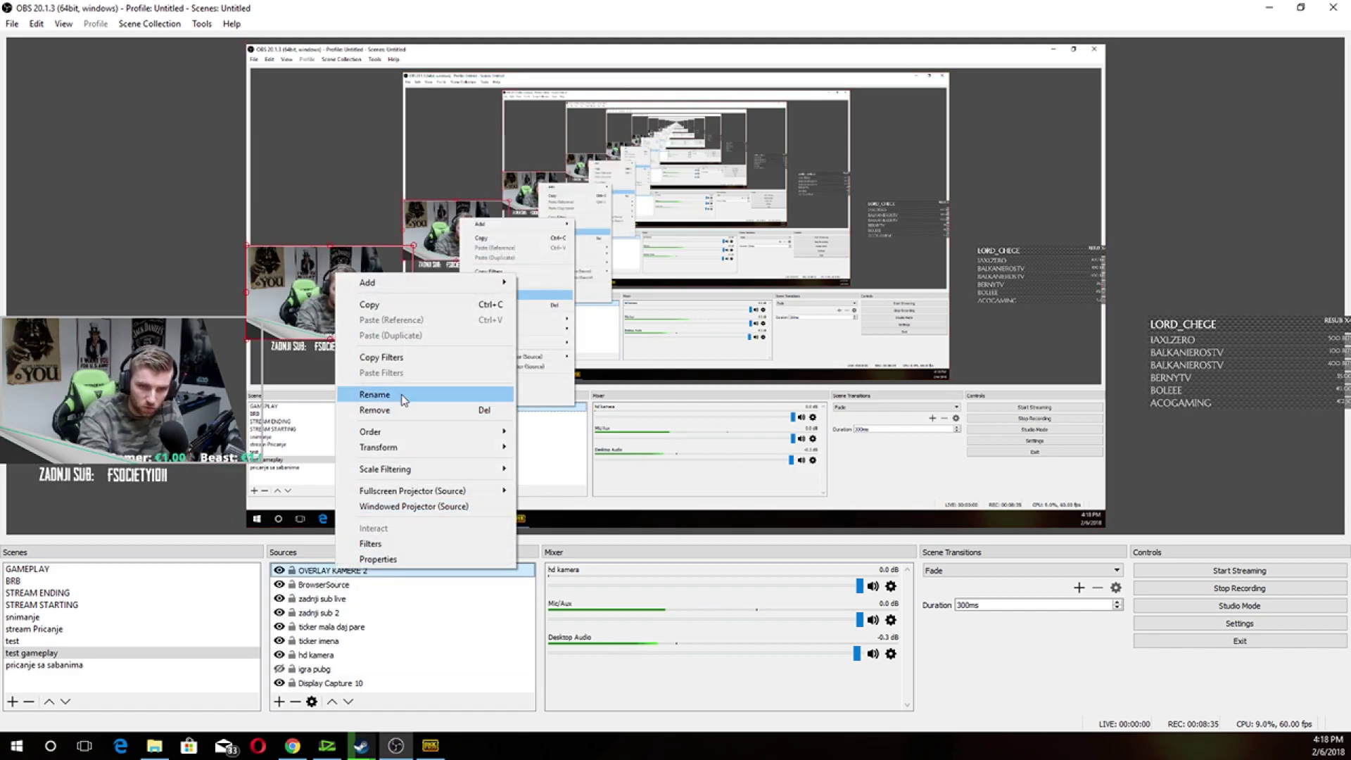
pyautogui.moveTo(399, 432)
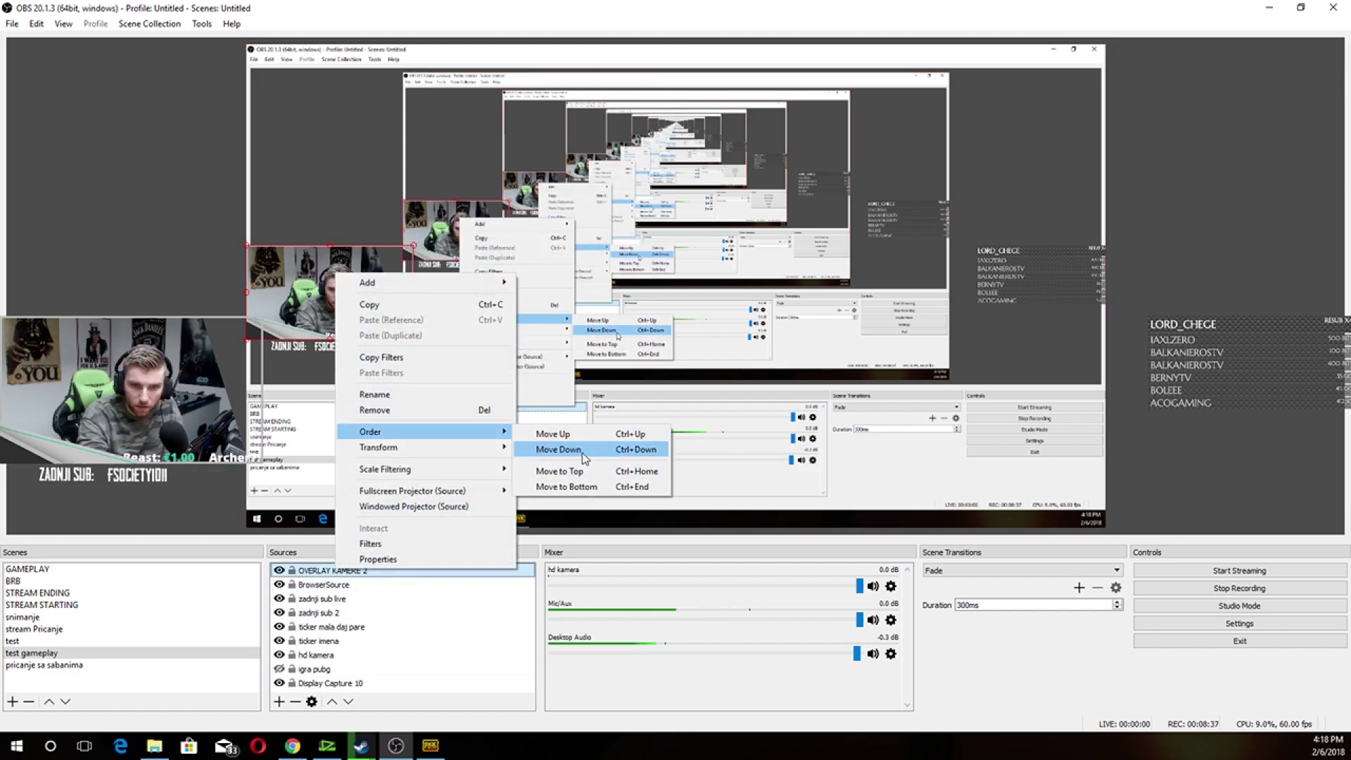
pyautogui.click(581, 451)
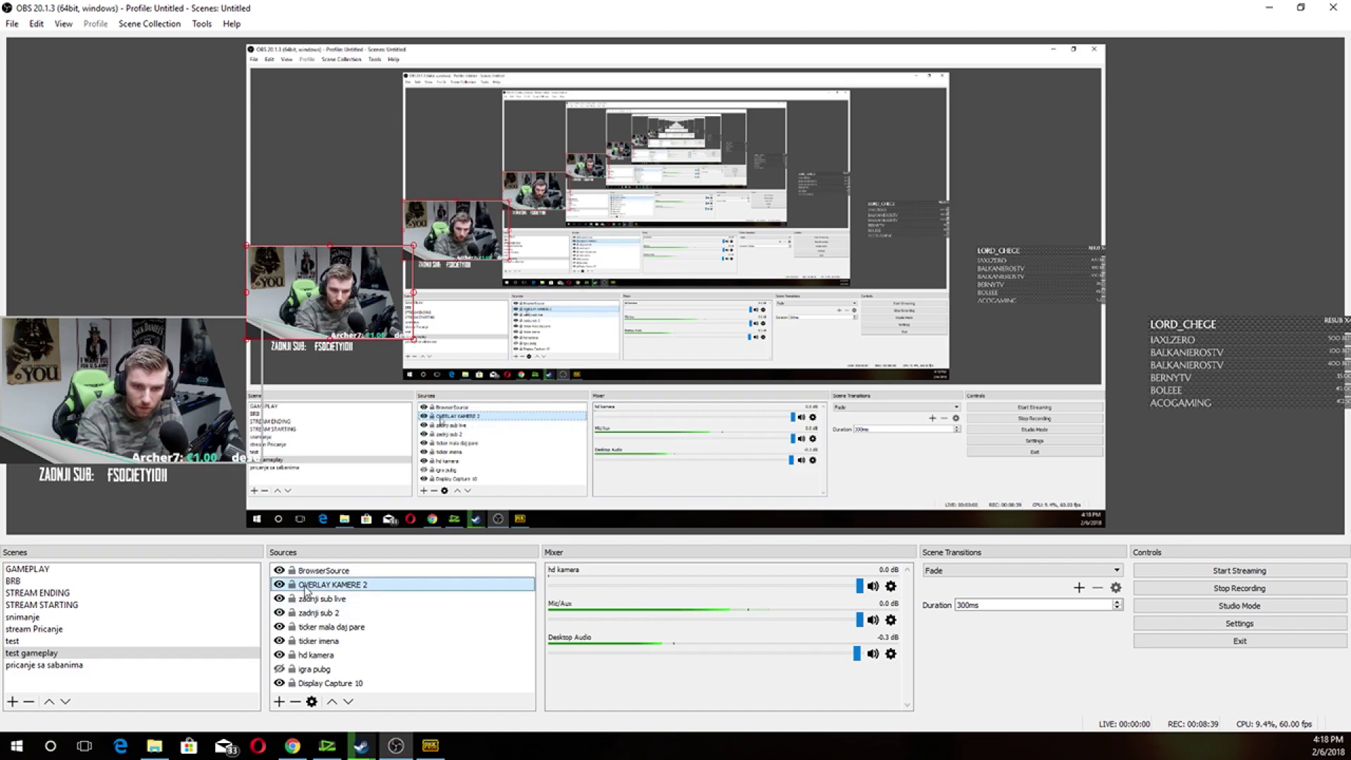
pyautogui.rightClick(306, 290)
pyautogui.moveTo(387, 446)
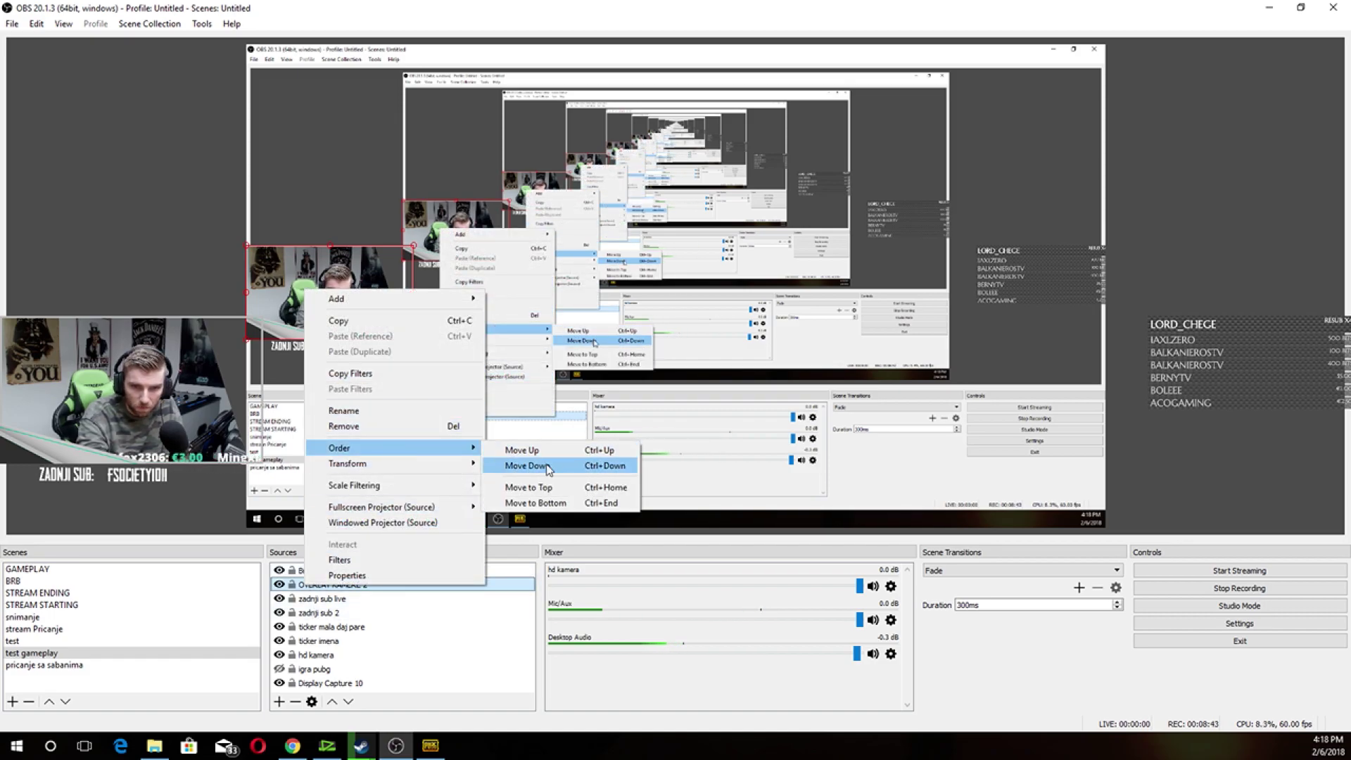
pyautogui.click(525, 466)
pyautogui.rightClick(328, 307)
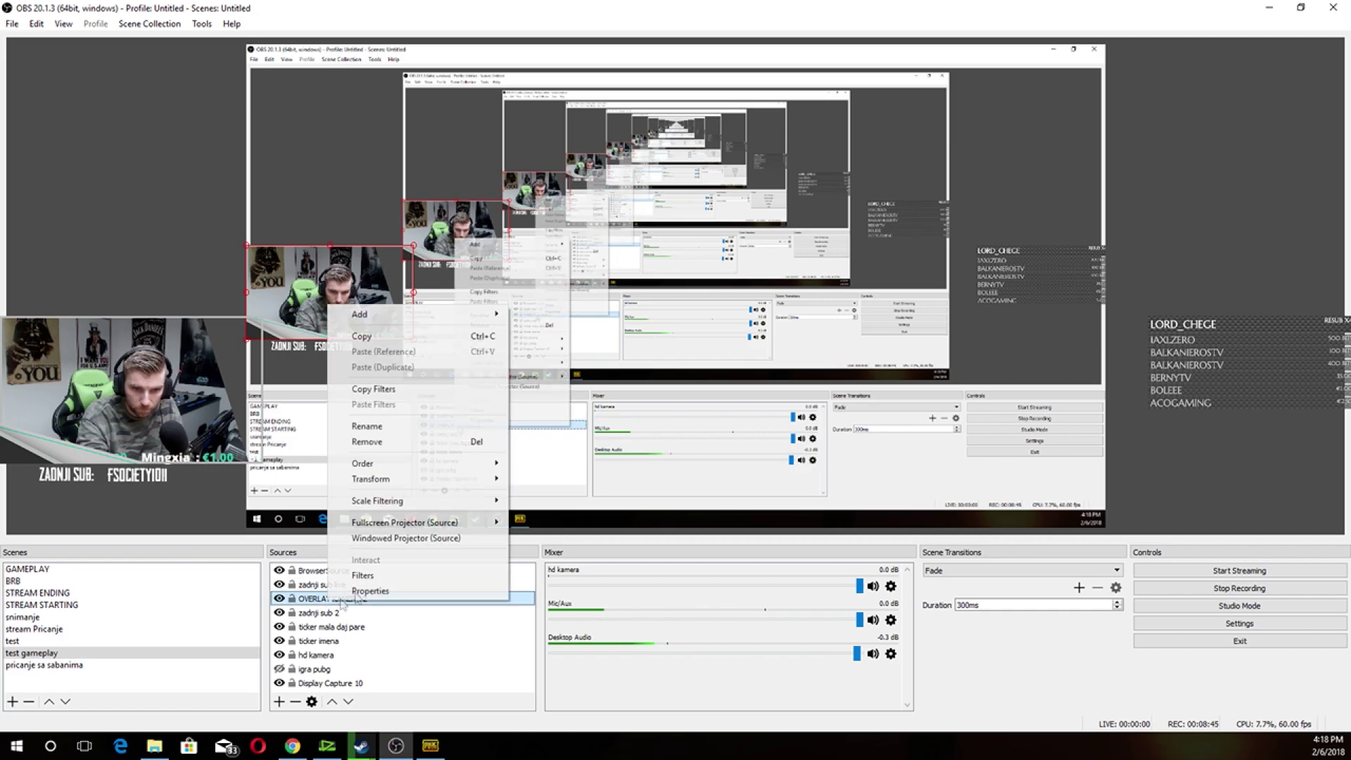
pyautogui.moveTo(425, 471)
pyautogui.click(542, 479)
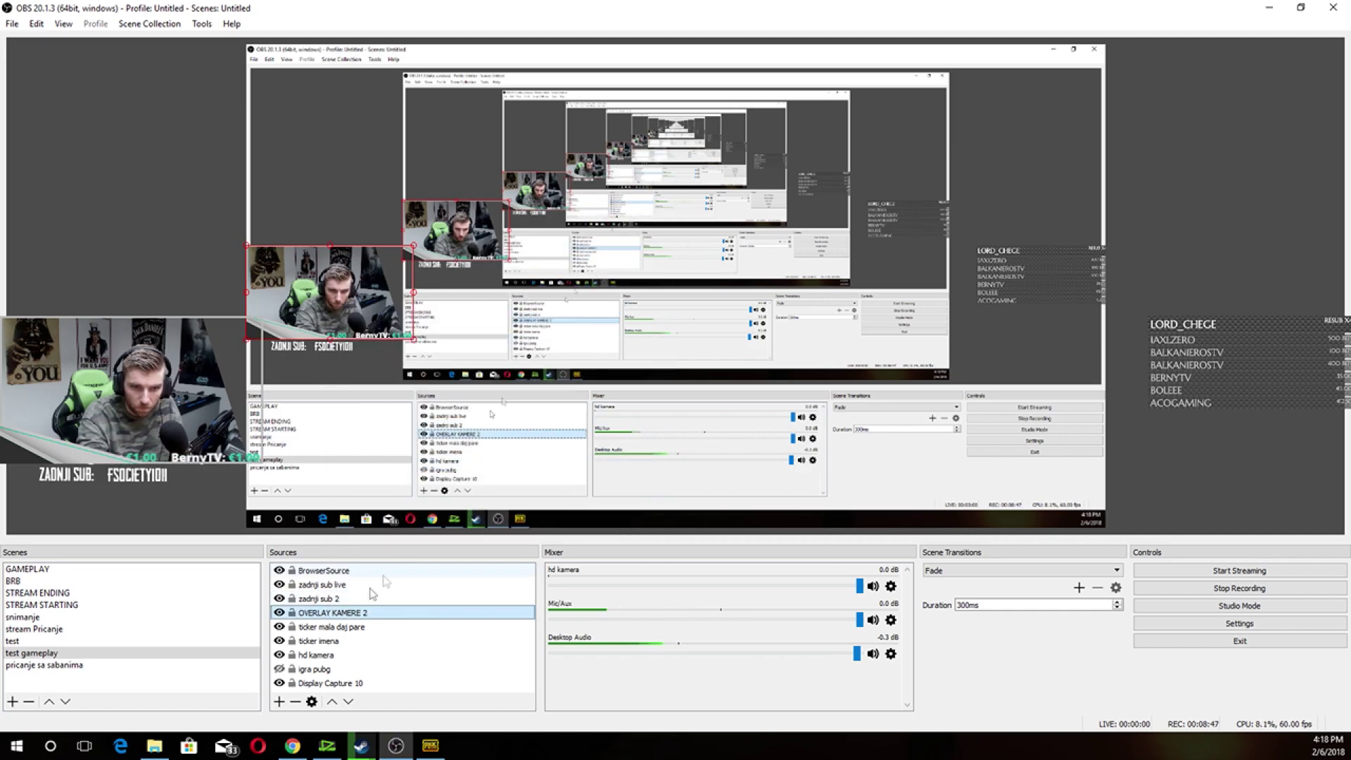
pyautogui.rightClick(338, 619)
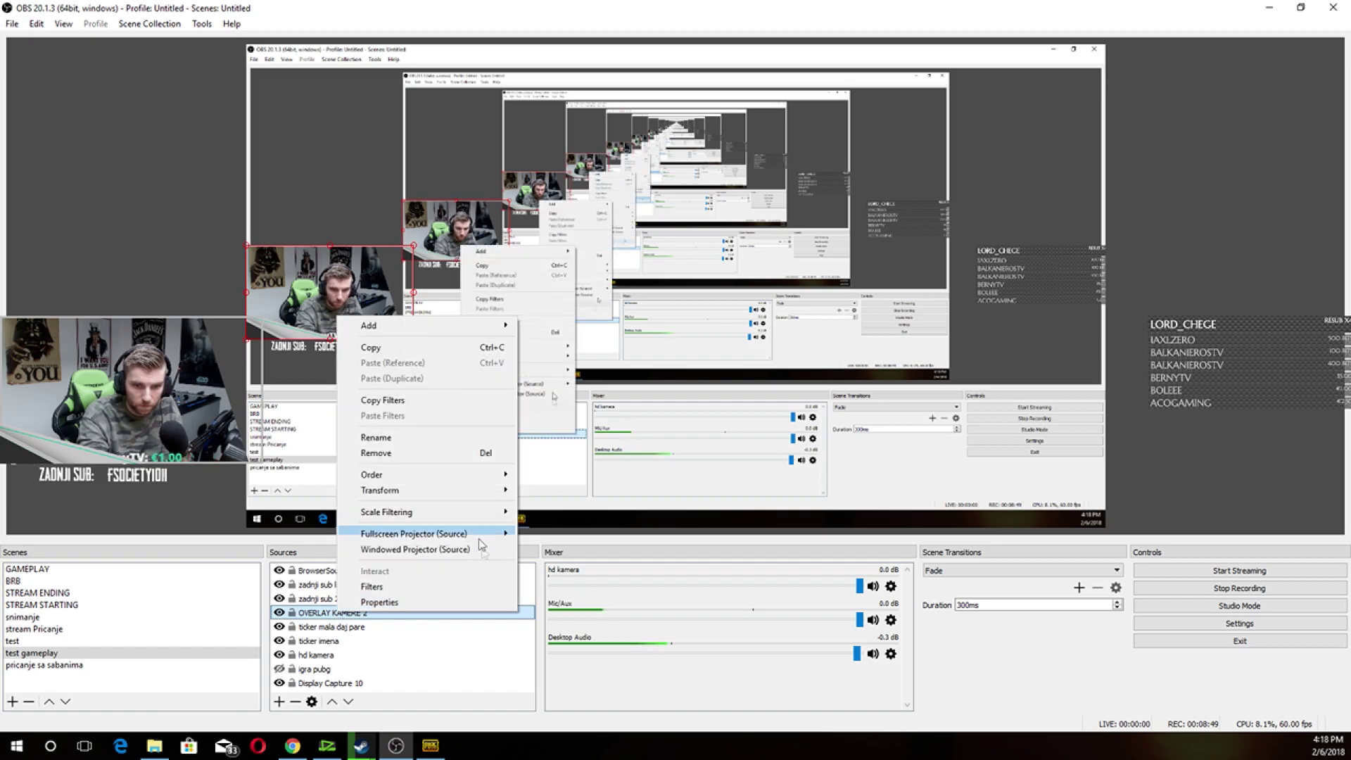
pyautogui.moveTo(493, 475)
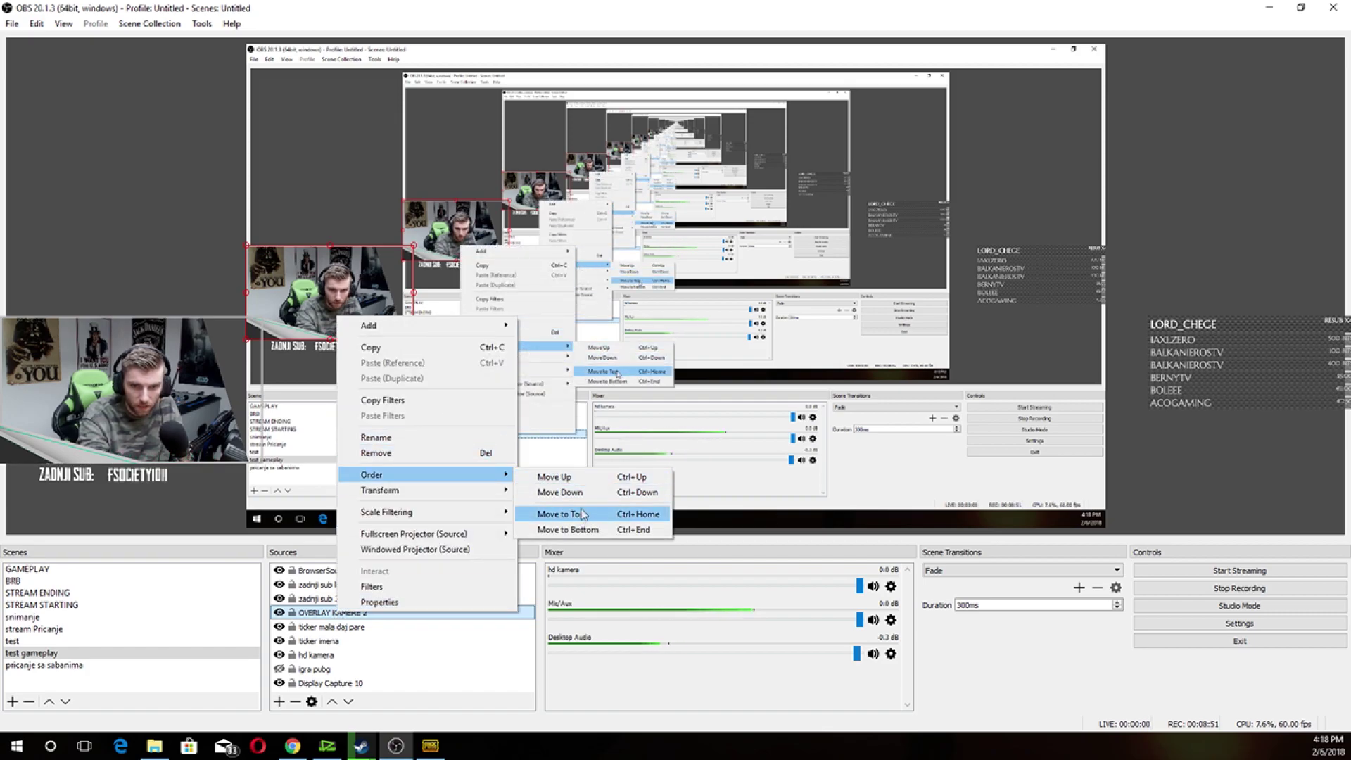
pyautogui.click(576, 496)
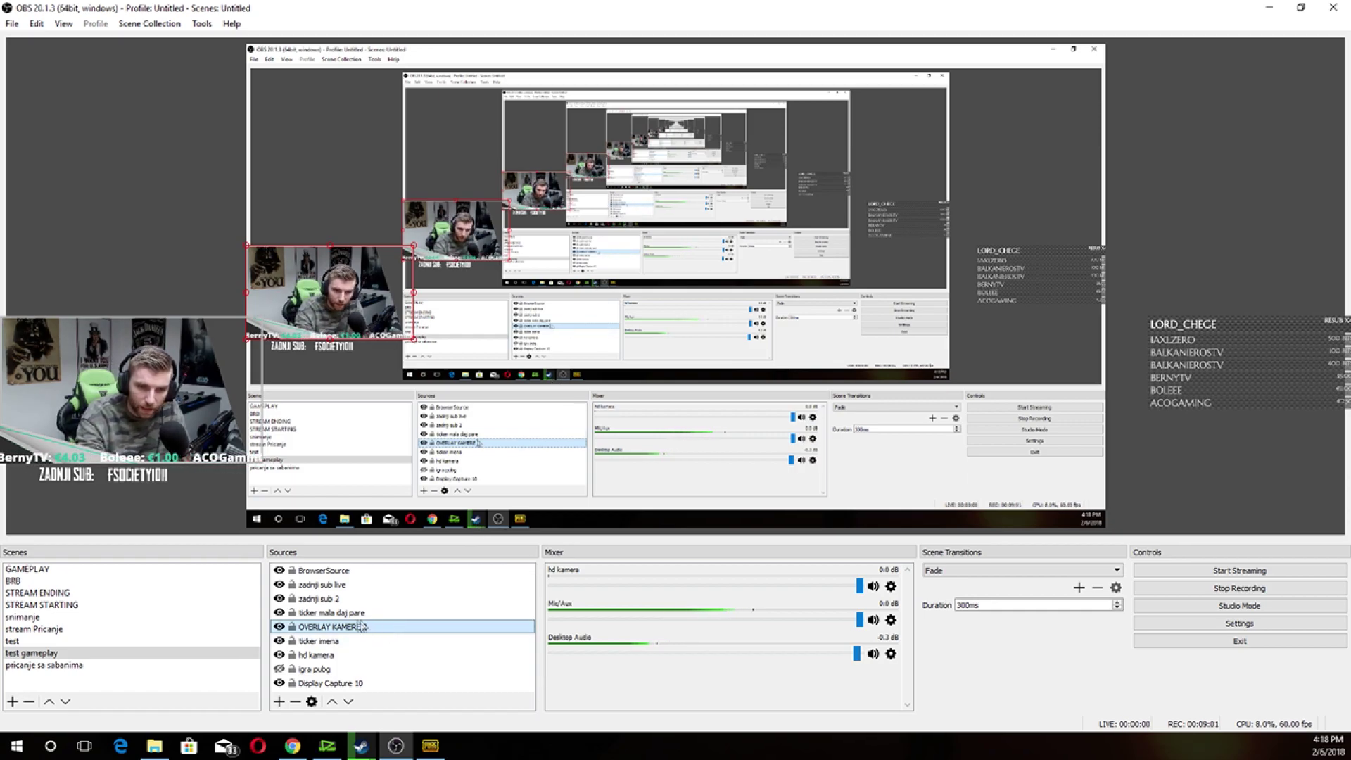
pyautogui.click(327, 615)
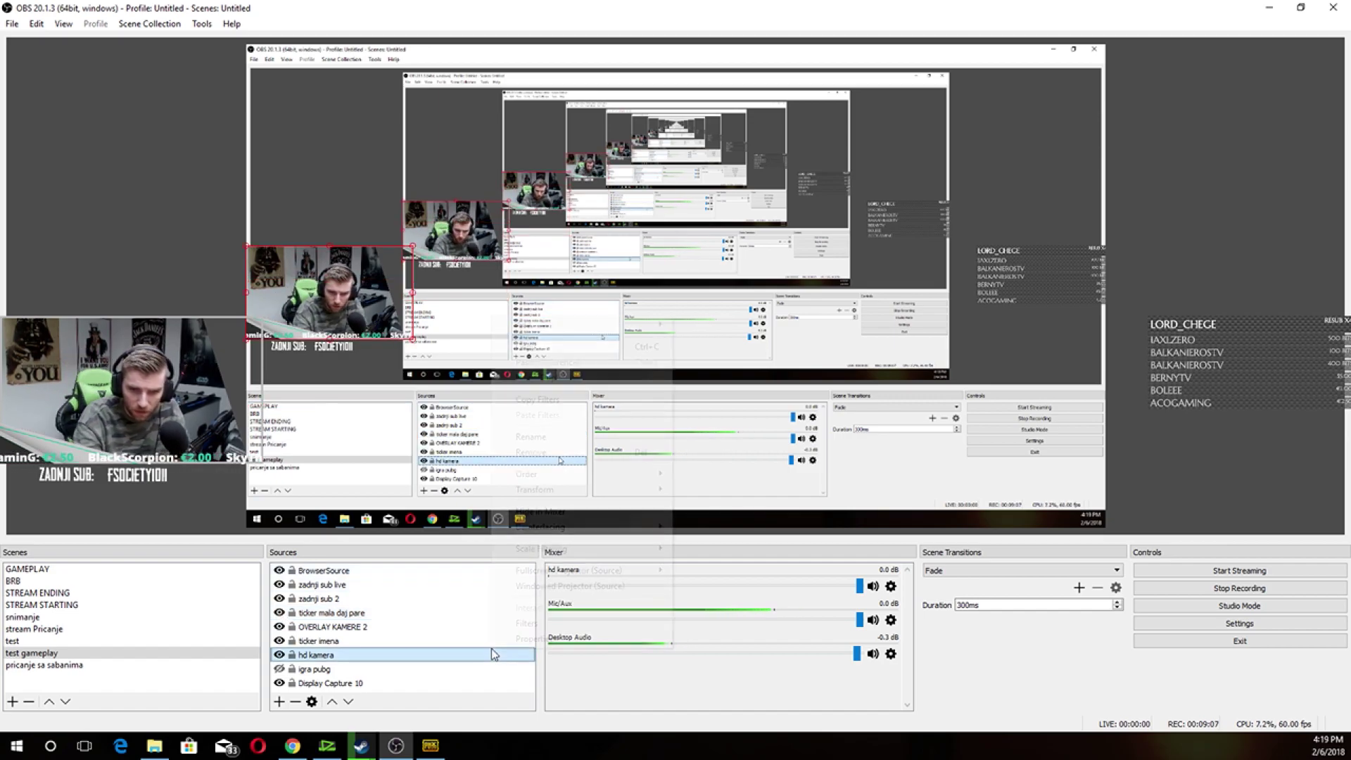
# - Add a new Image source named INSTAGRAM 2 to the test gameplay scene
pyautogui.rightClick(493, 655)
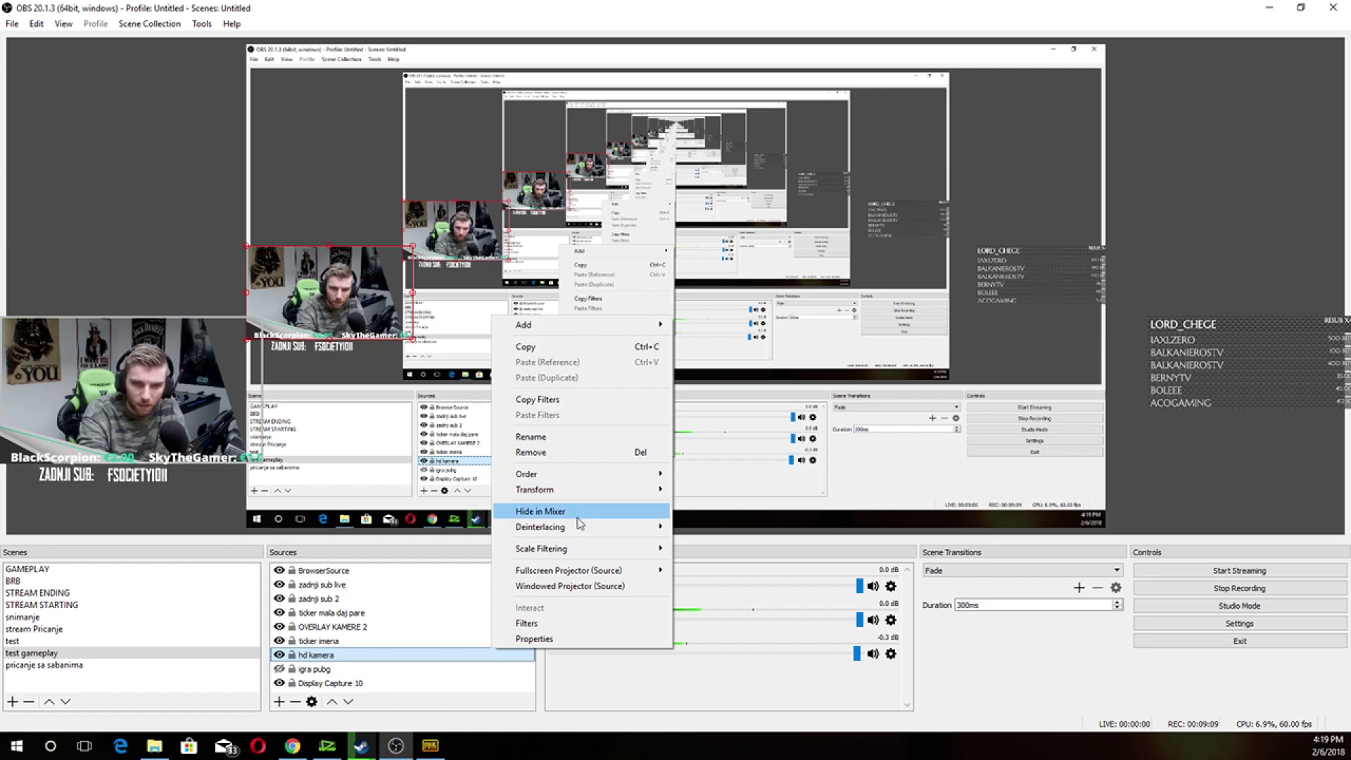
pyautogui.rightClick(462, 669)
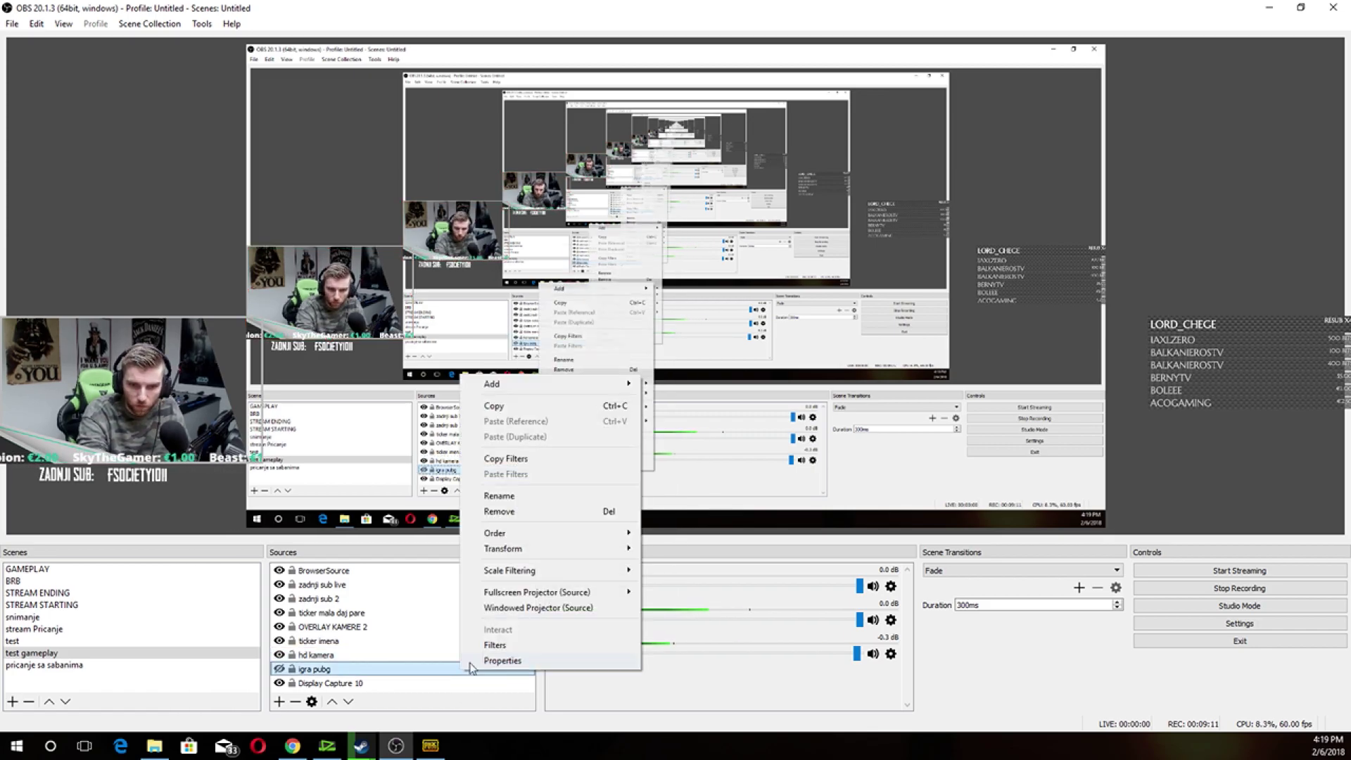
pyautogui.moveTo(549, 384)
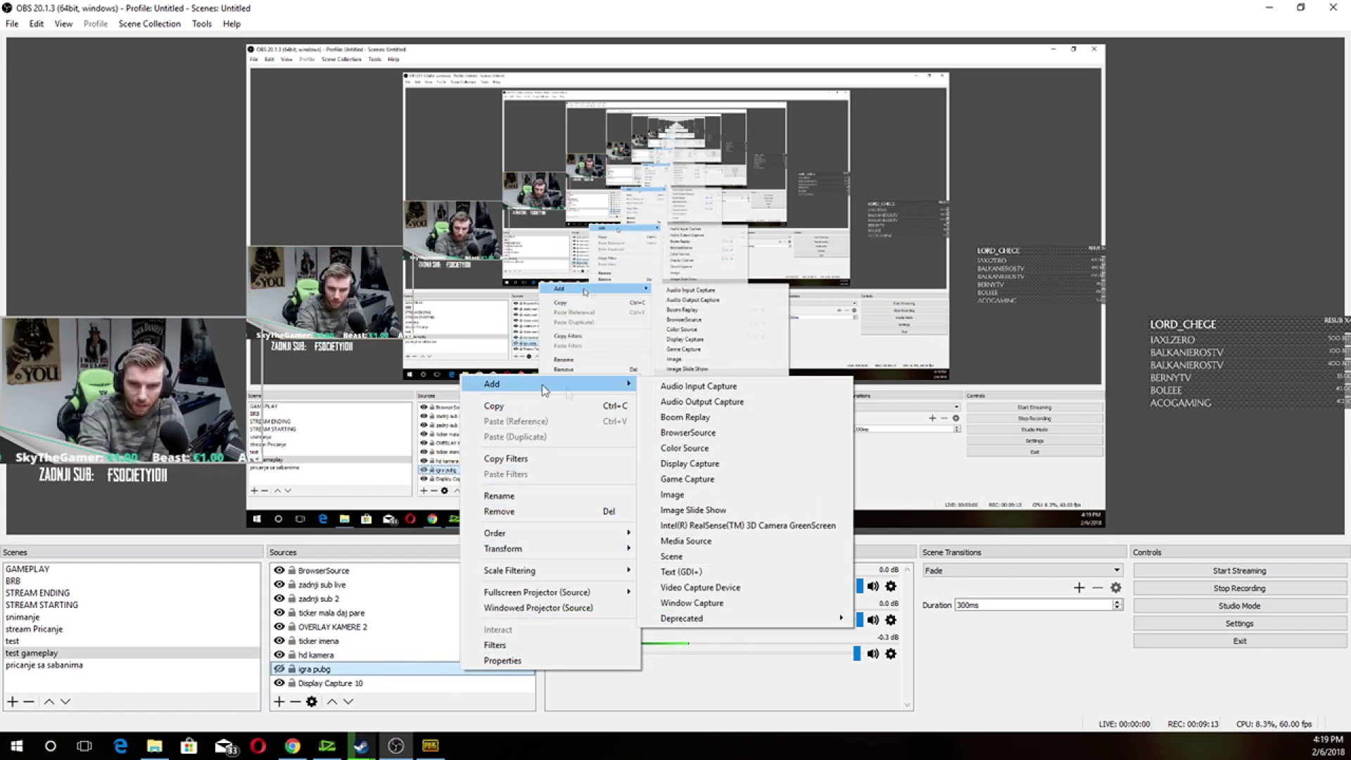
pyautogui.click(748, 495)
pyautogui.write('INSTAGR')
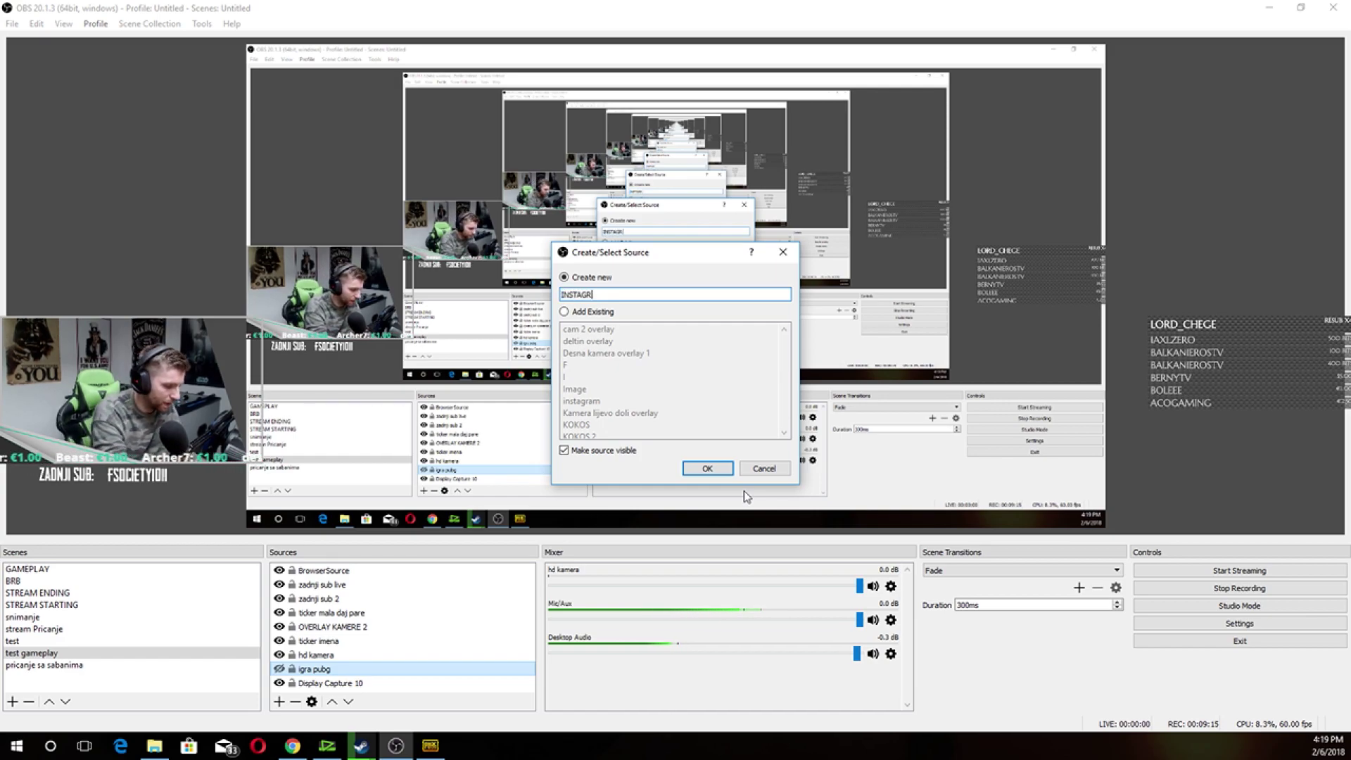
pyautogui.write('AM 2')
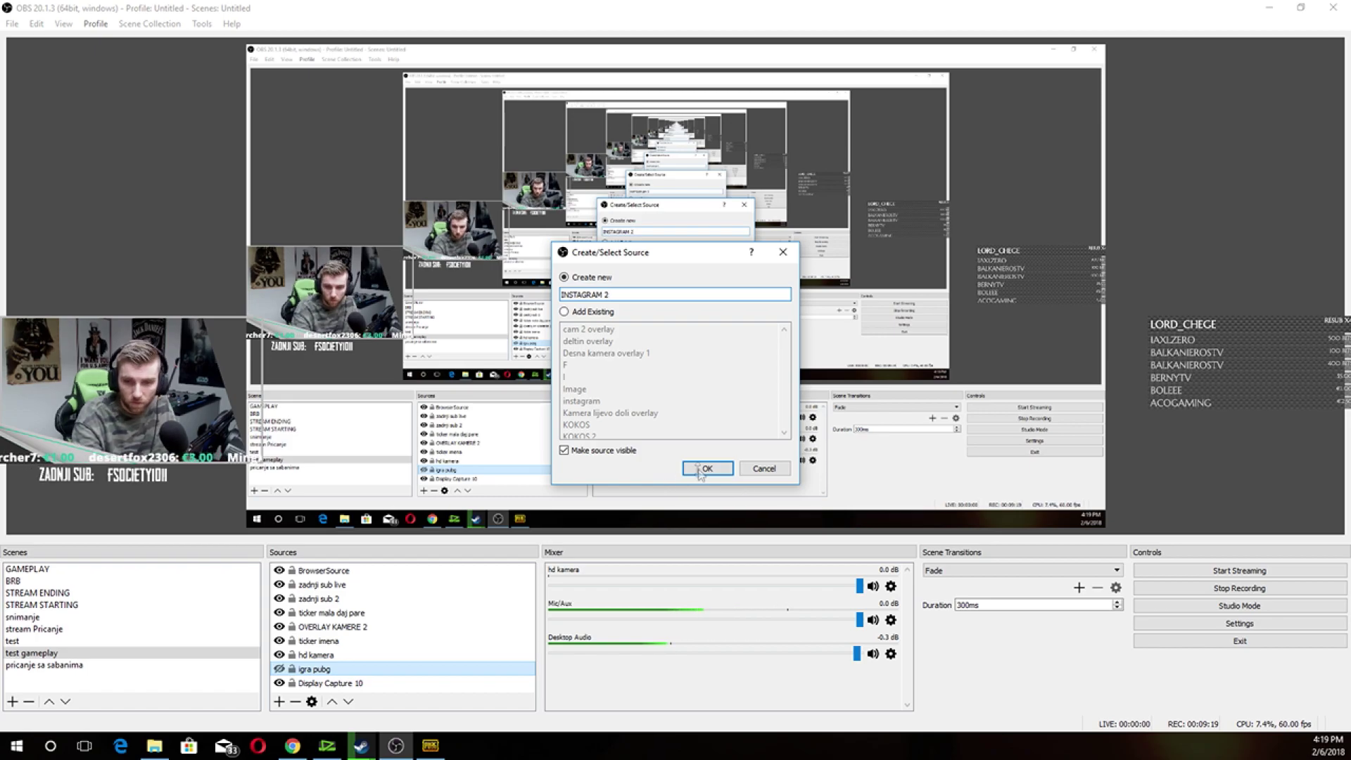
pyautogui.click(706, 469)
# - Load the Instagram icon from the package's Icons/Large folder into INSTAGRAM 2 and place it at the webcam frame's upper right corner
pyautogui.click(1175, 573)
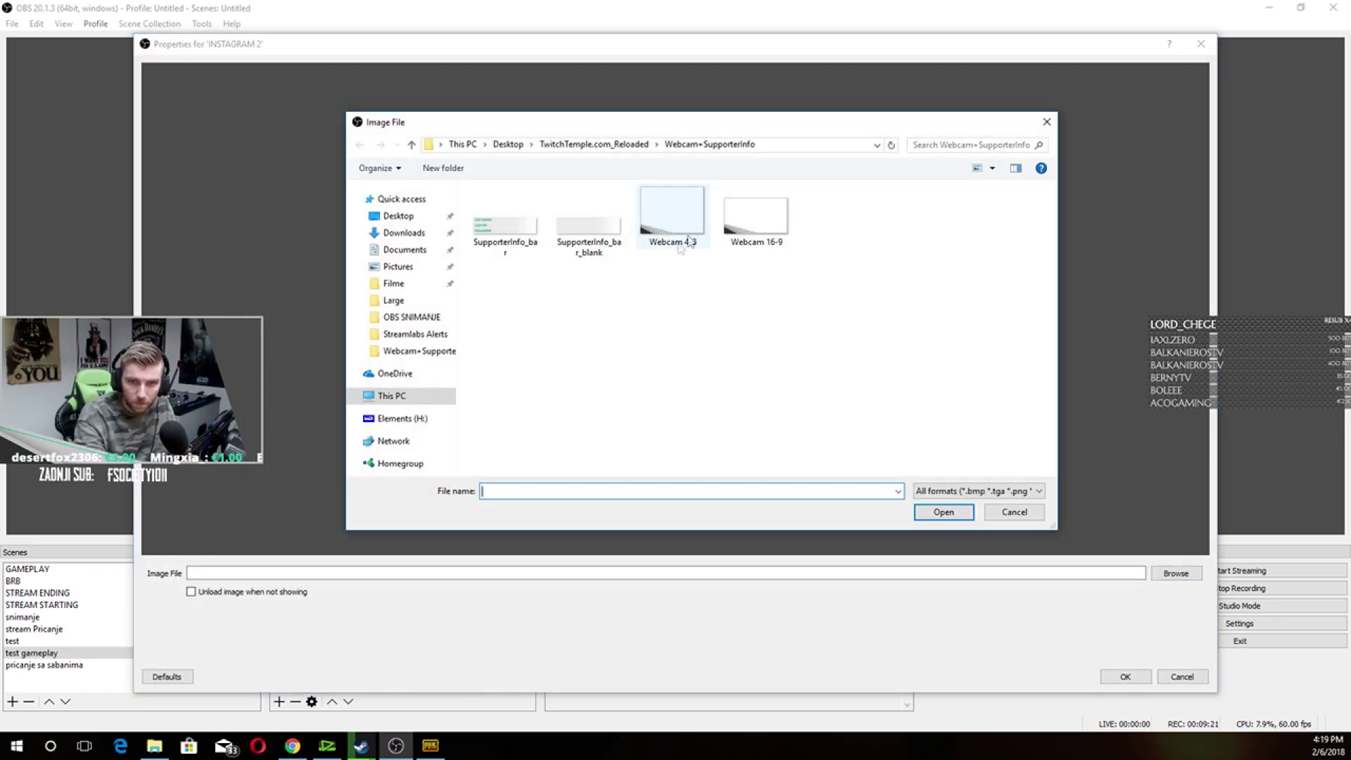
pyautogui.click(595, 145)
pyautogui.doubleClick(516, 222)
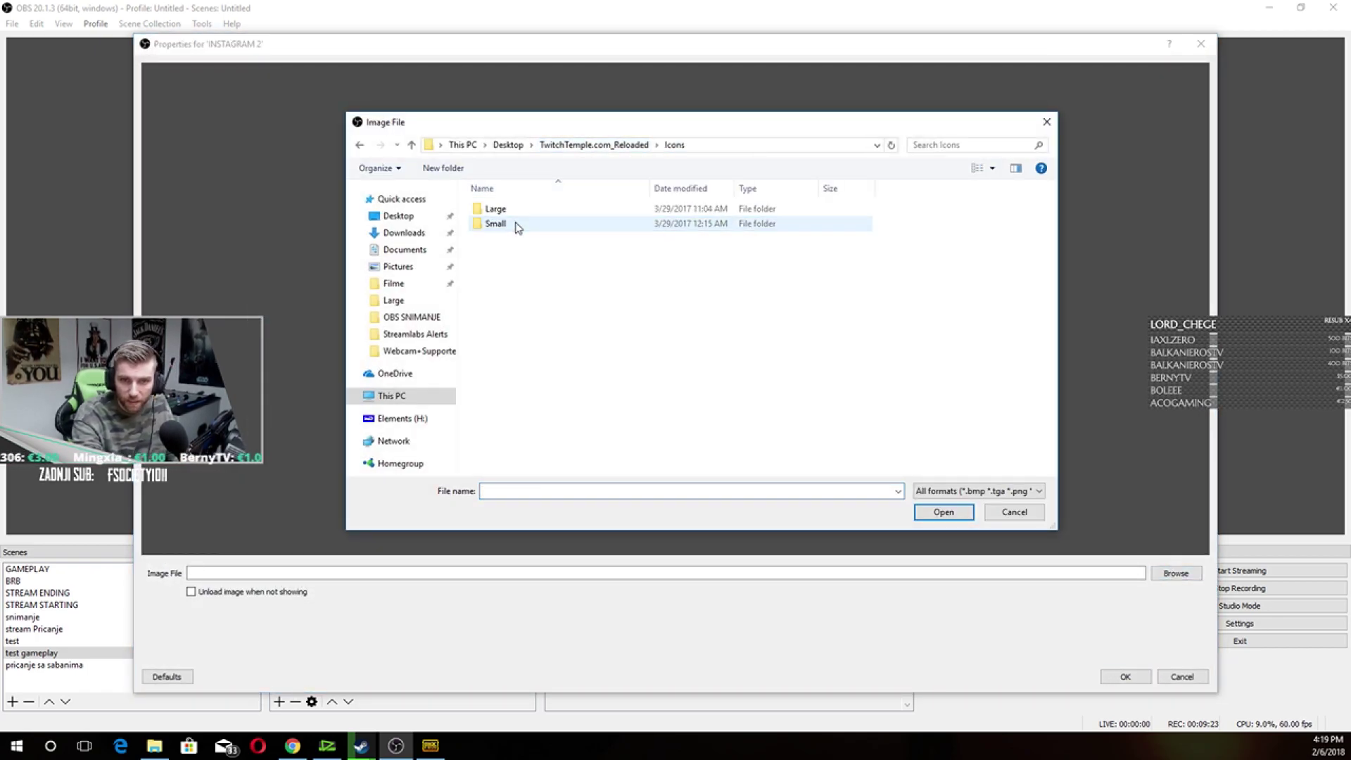
pyautogui.doubleClick(504, 210)
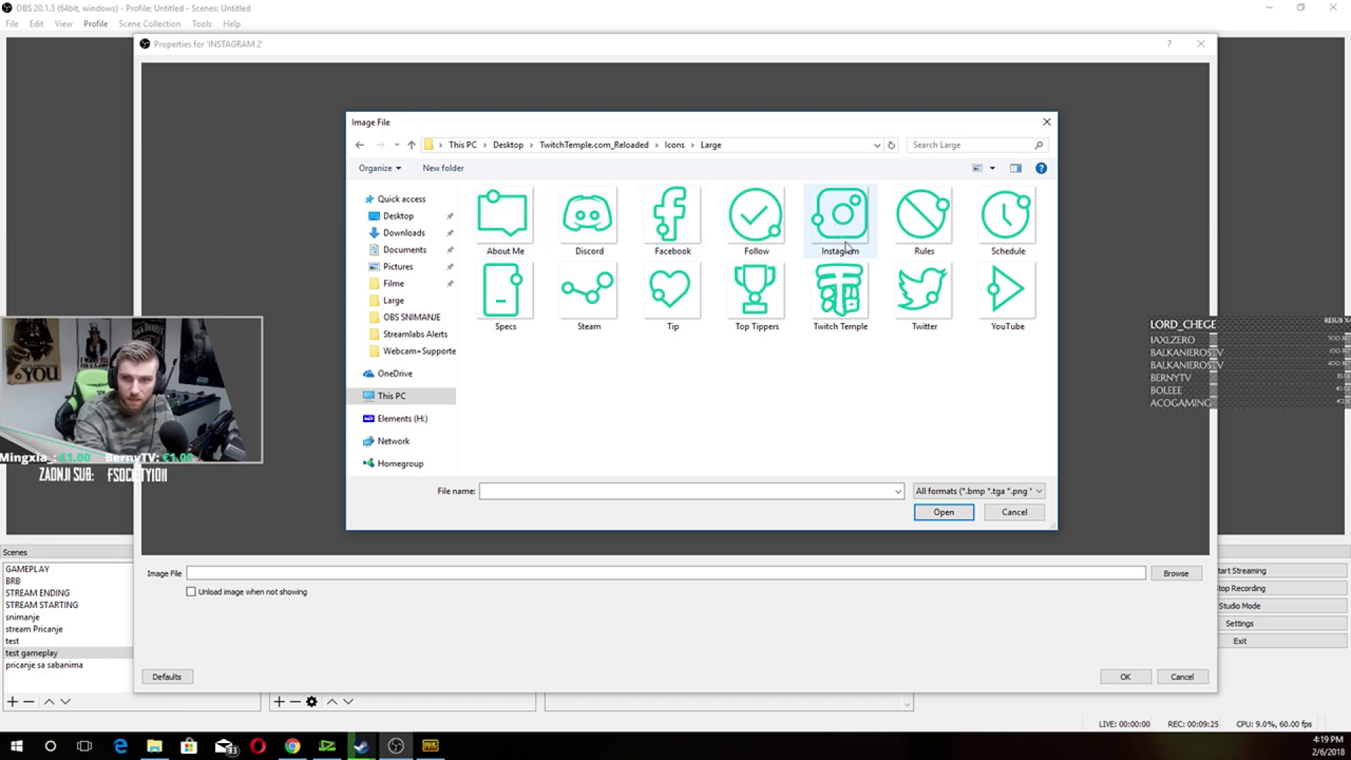
pyautogui.doubleClick(842, 218)
pyautogui.click(1126, 678)
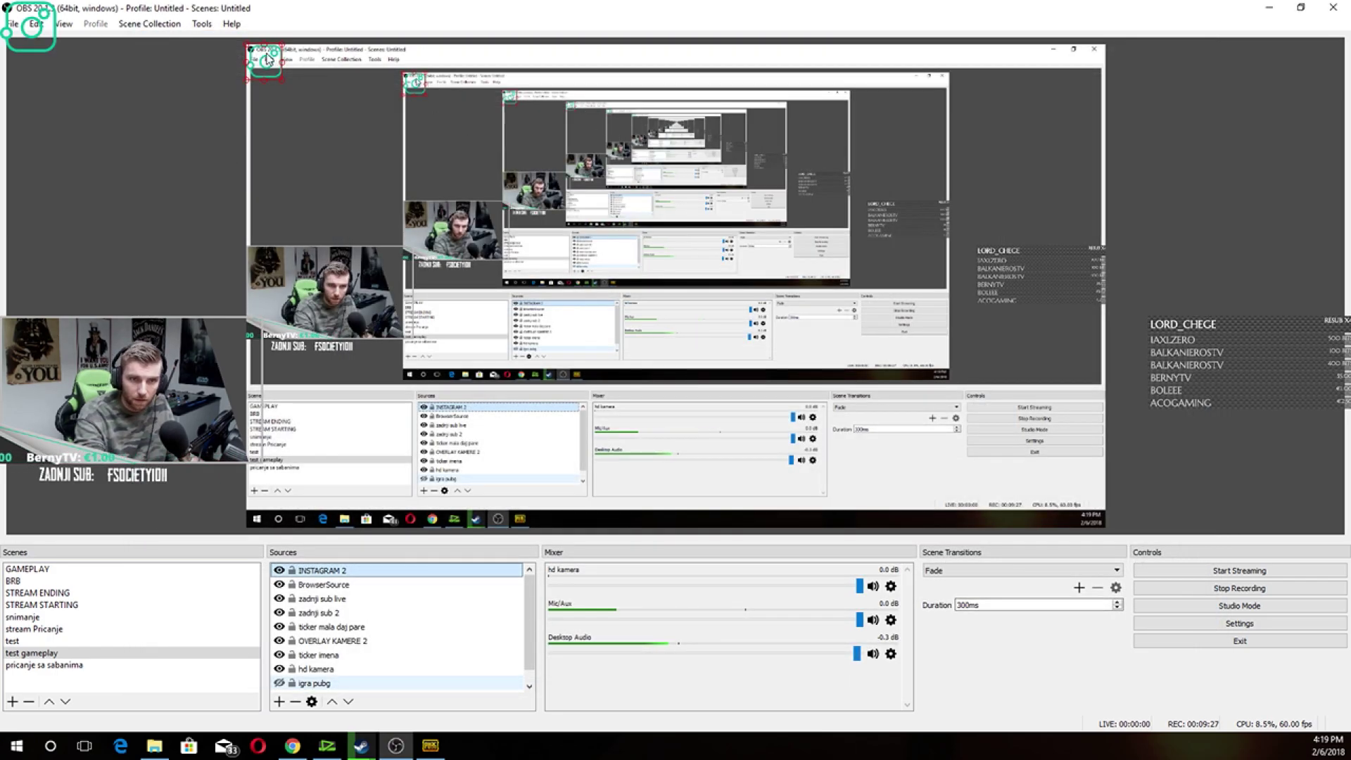
pyautogui.moveTo(243, 340); pyautogui.dragTo(236, 349)
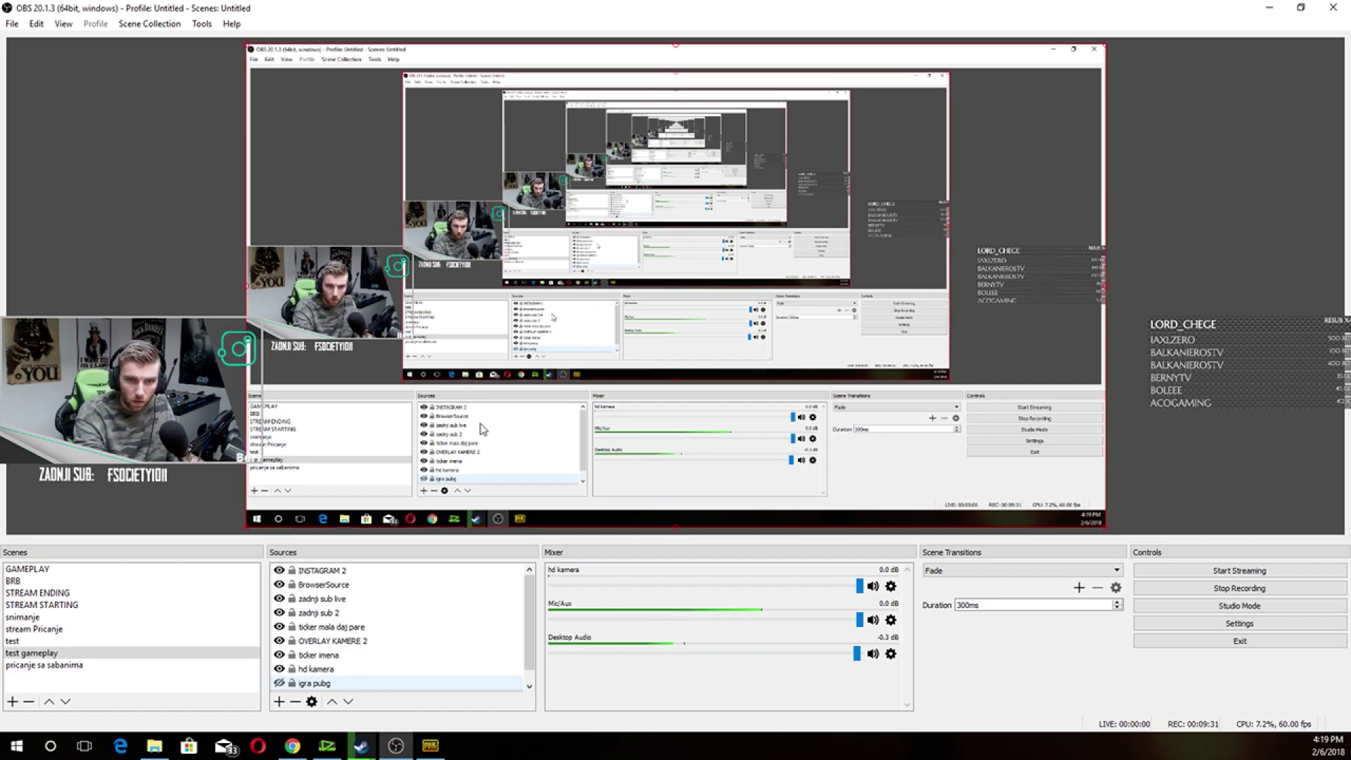
# - Add a new Image source named FB 2 to the test gameplay scene
pyautogui.rightClick(477, 659)
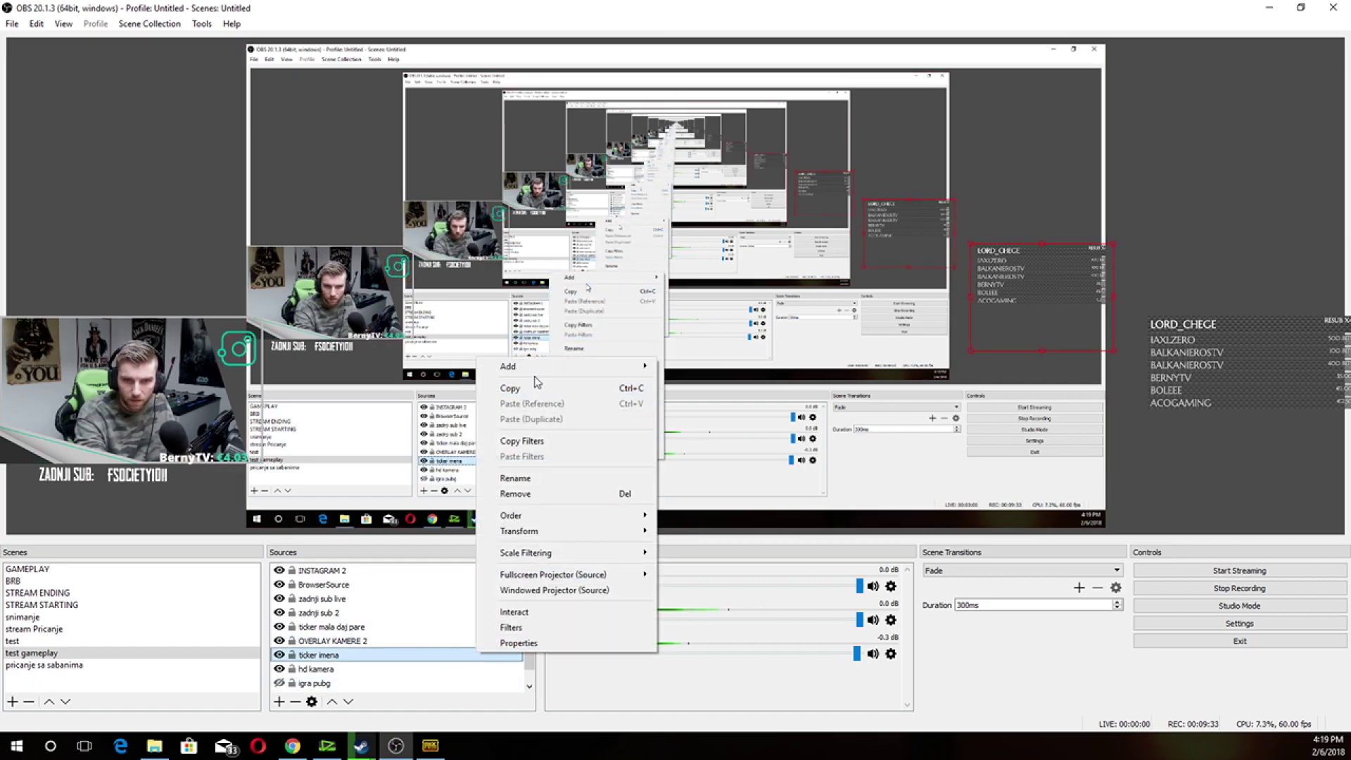
pyautogui.moveTo(535, 367)
pyautogui.click(723, 481)
pyautogui.write('FB 2')
pyautogui.click(707, 468)
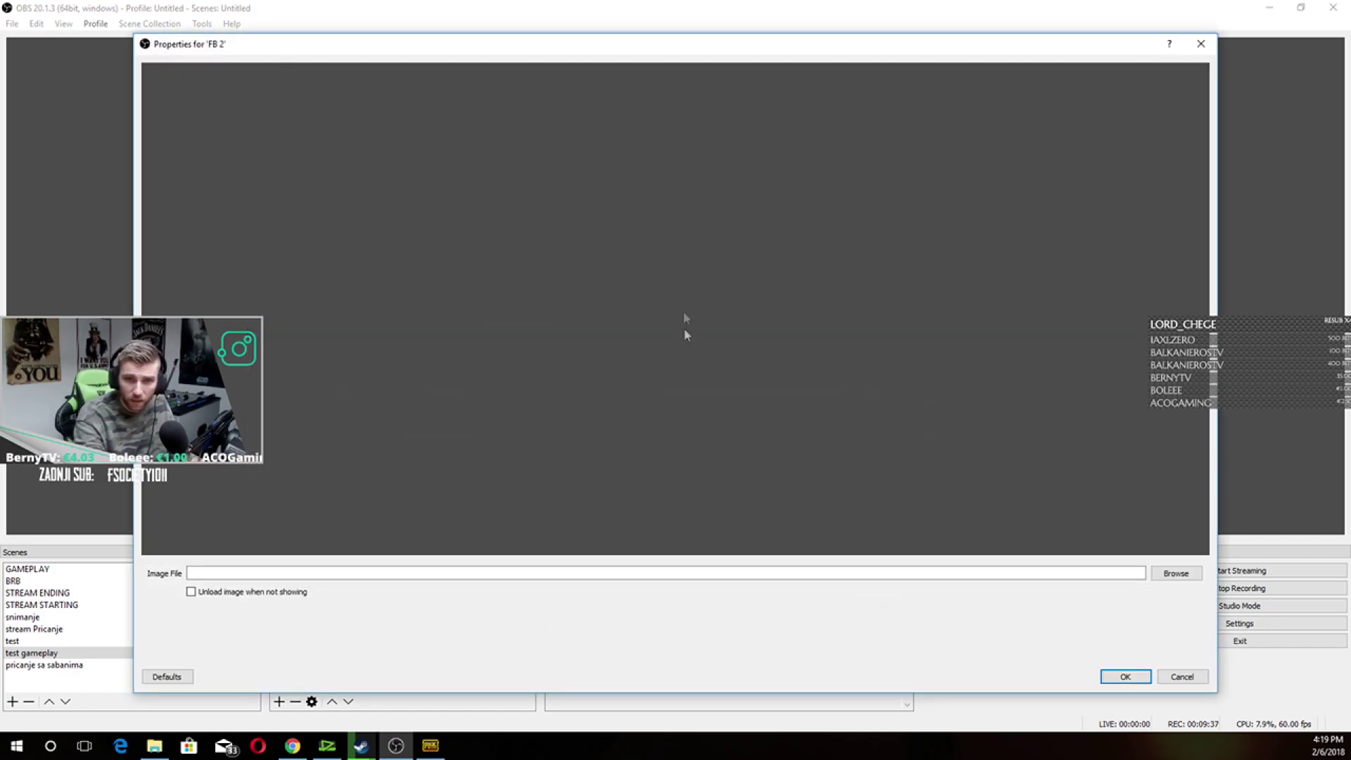
# - Load Facebook.png from the package's Icons/Large folder into FB 2 and place it directly below the Instagram icon on the webcam frame
pyautogui.click(1176, 574)
pyautogui.doubleClick(672, 223)
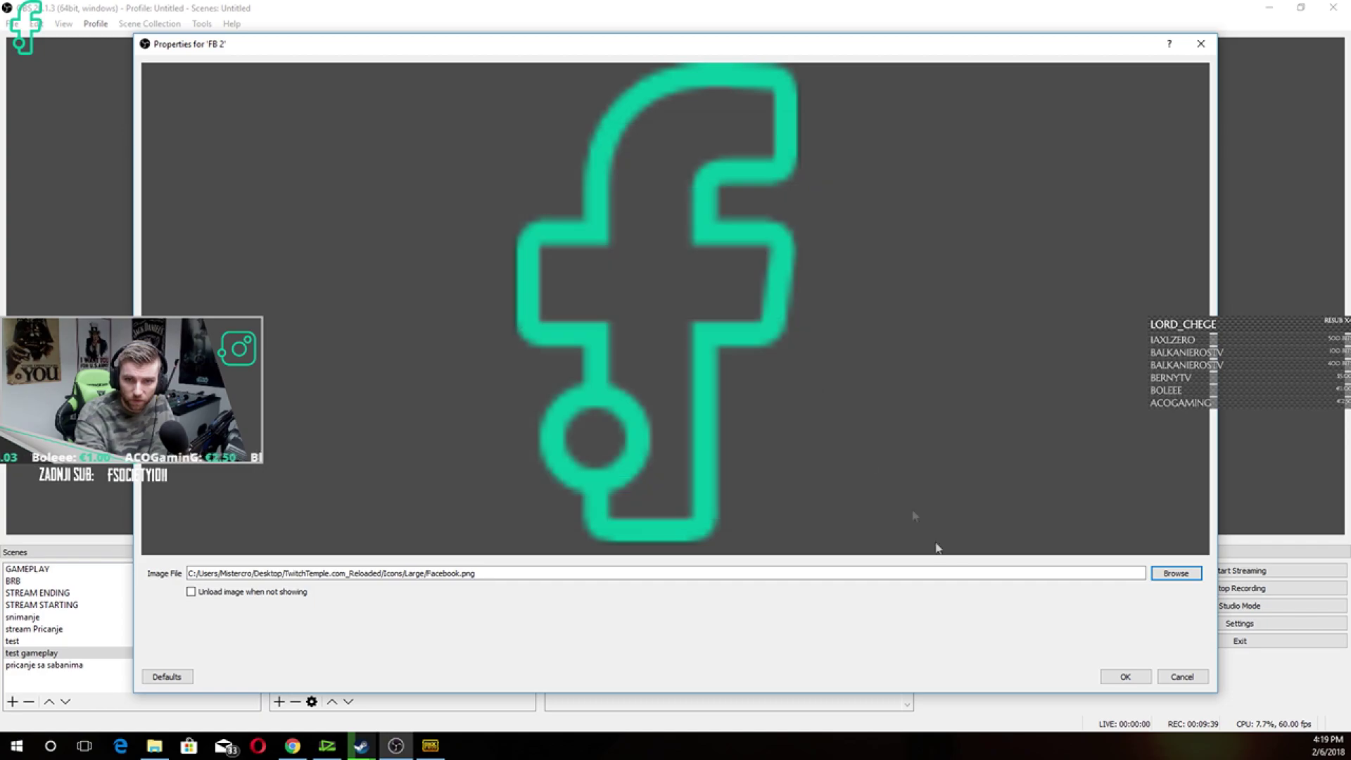
pyautogui.click(1126, 677)
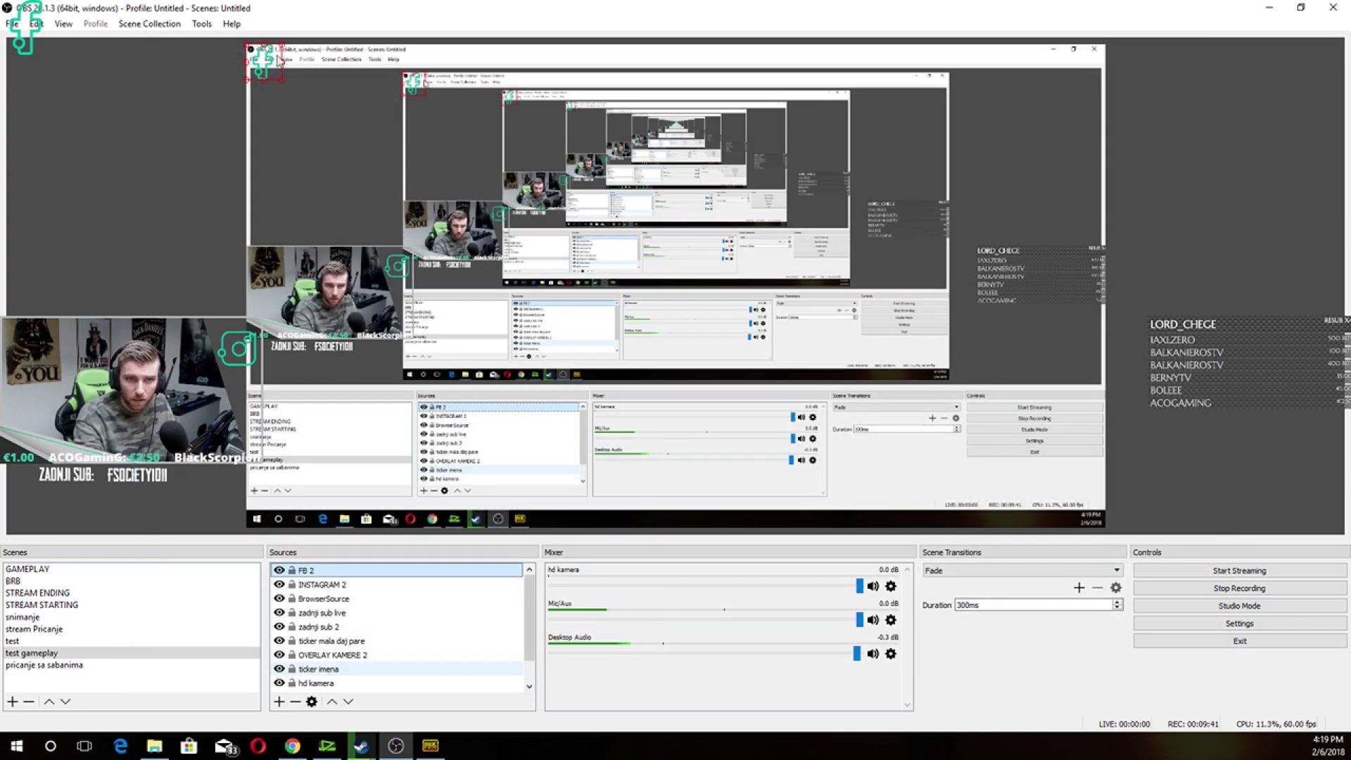
pyautogui.moveTo(402, 306); pyautogui.dragTo(405, 298)
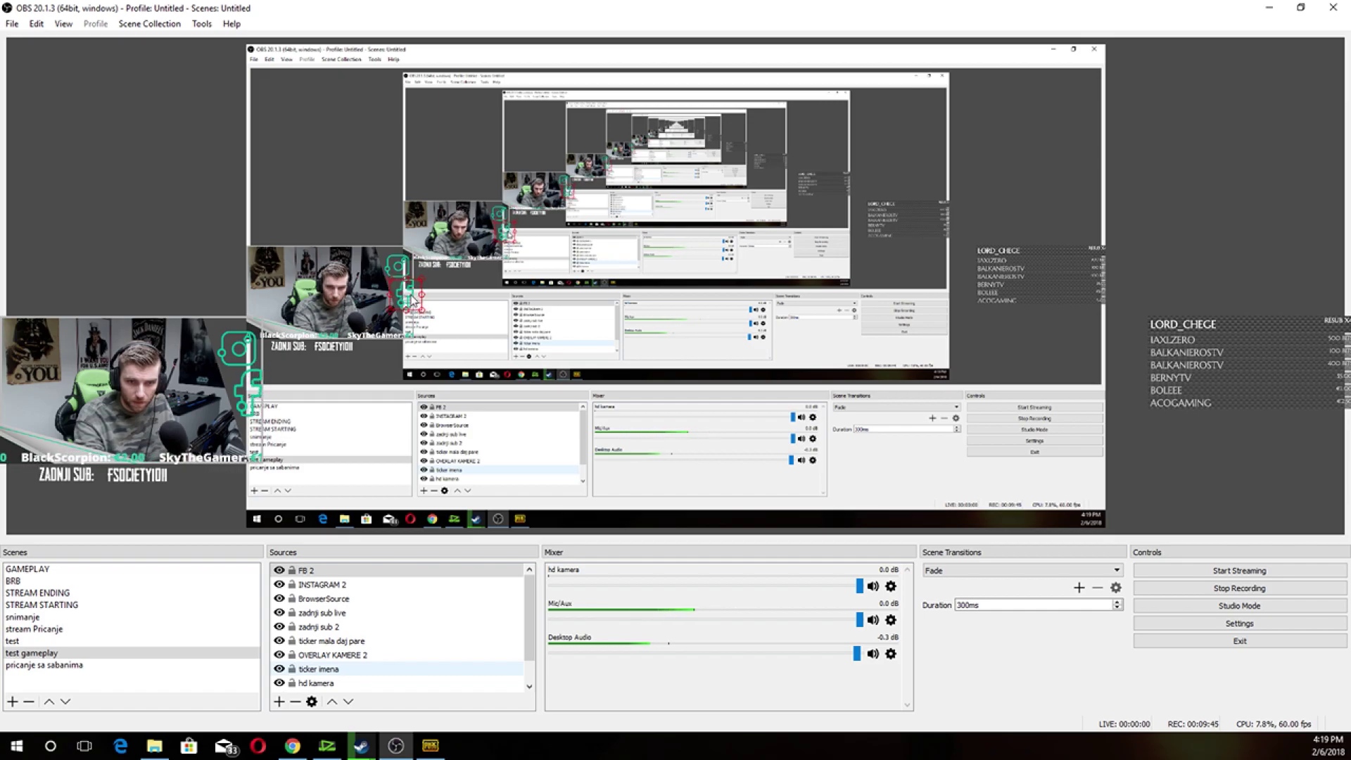
pyautogui.click(502, 359)
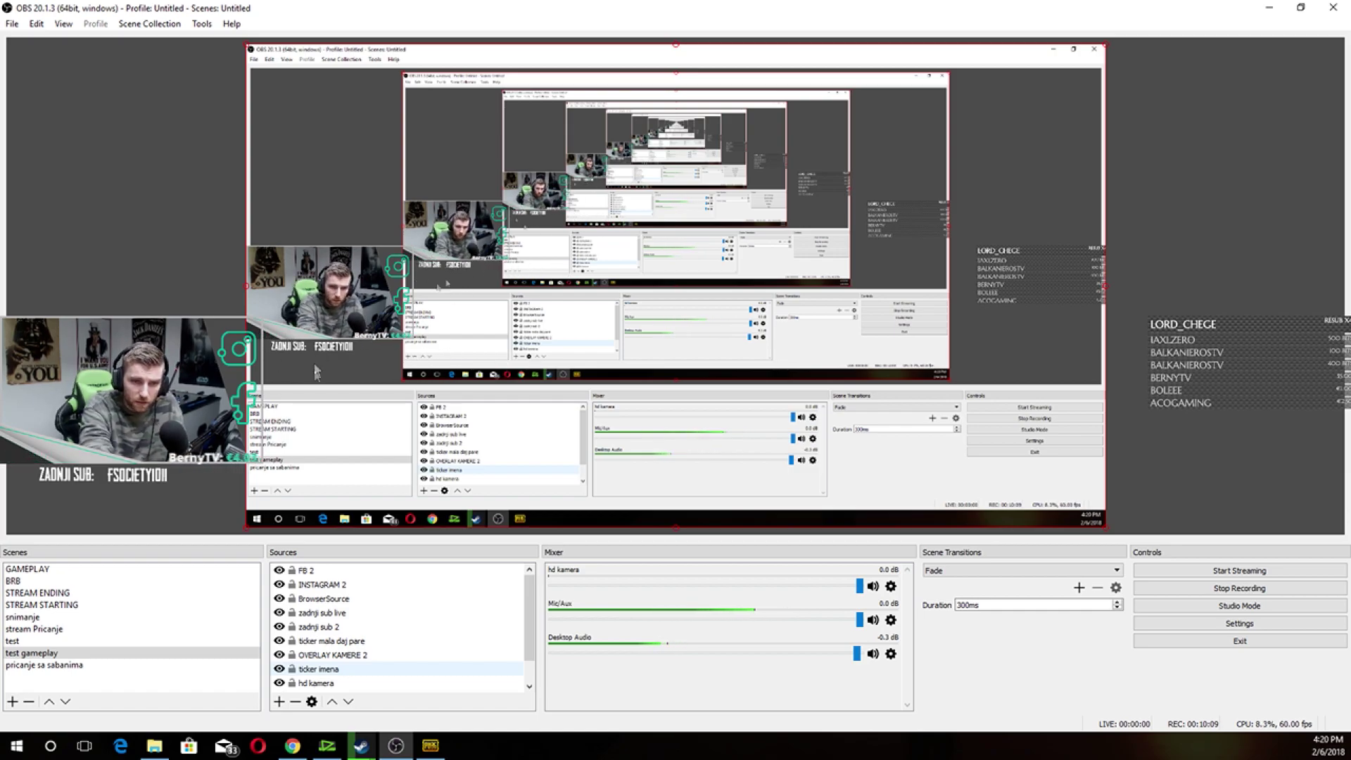
# - Move the ZADNJI SUB label and the latest subscriber's name from below the webcam to the empty area above it
pyautogui.moveTo(286, 357); pyautogui.dragTo(295, 189)
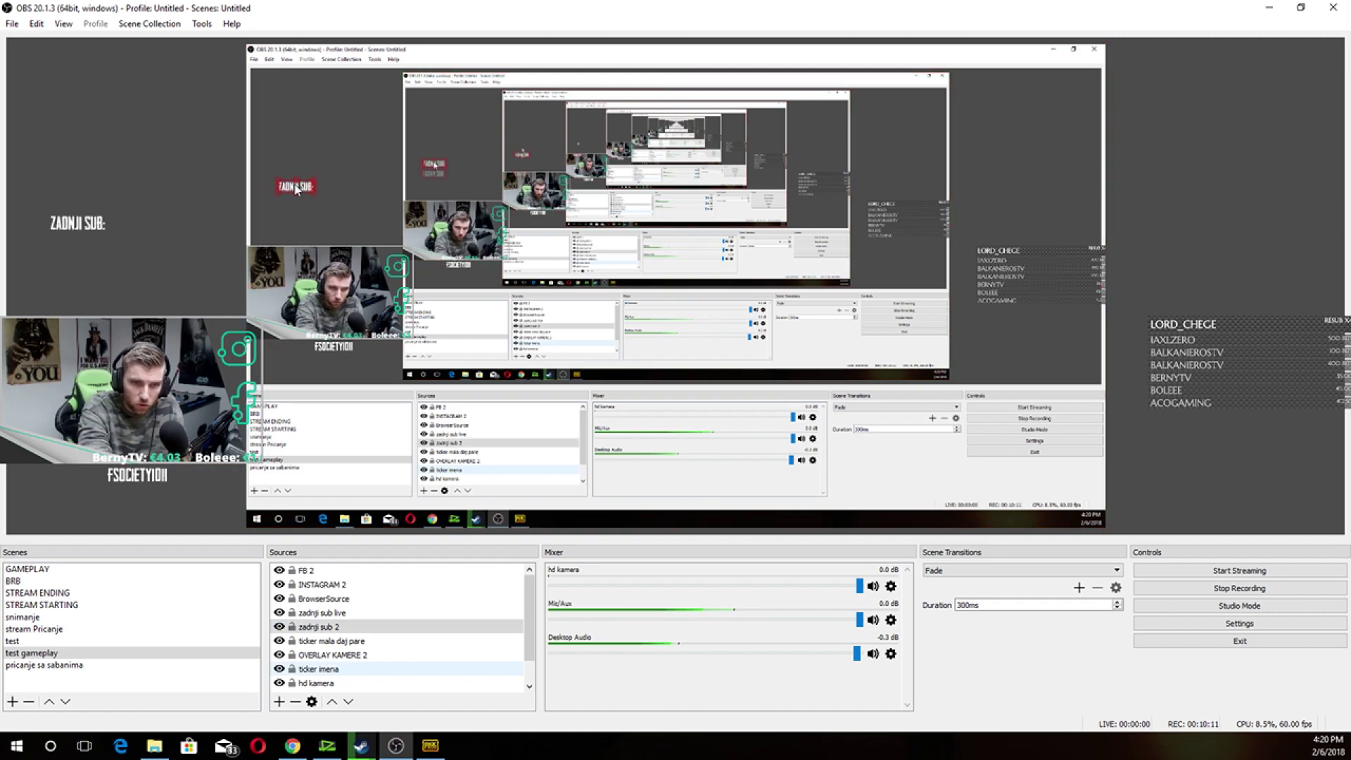
pyautogui.moveTo(341, 347); pyautogui.dragTo(335, 191)
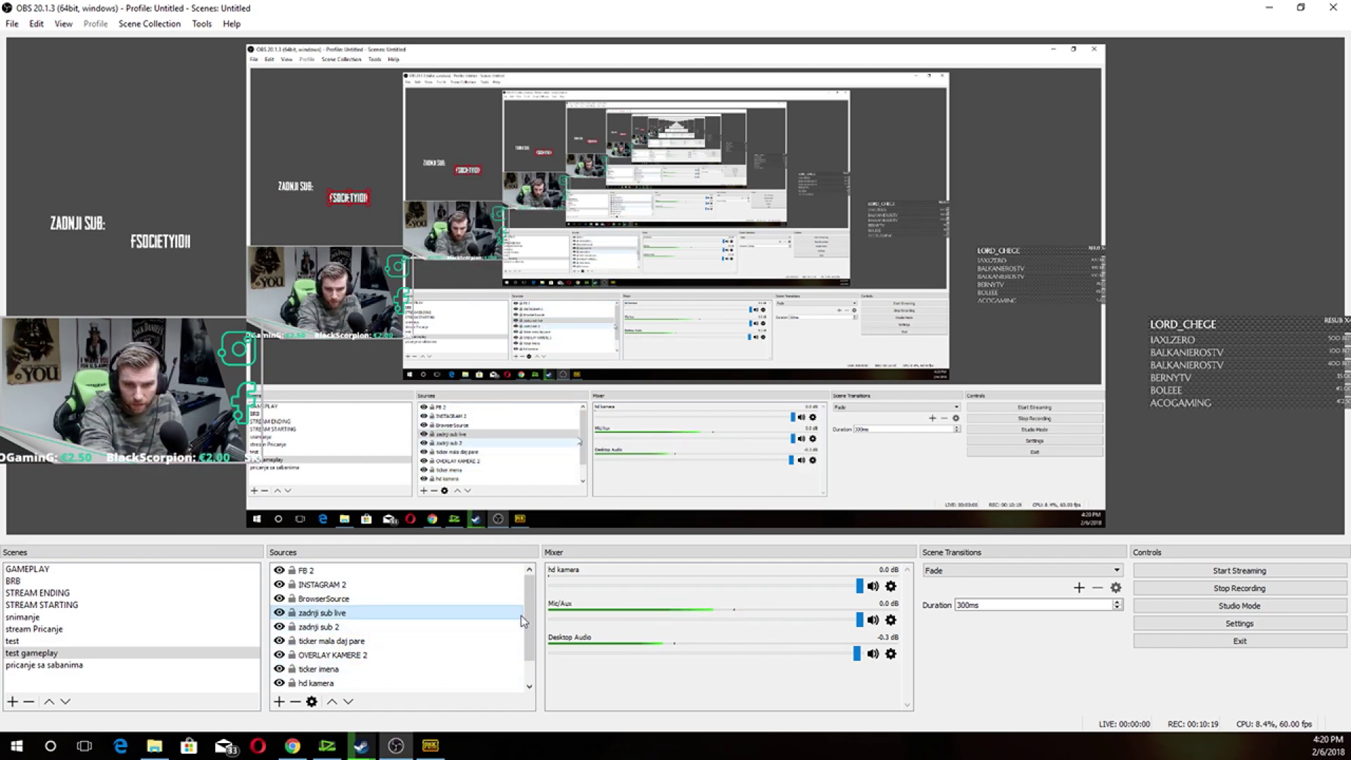
# - Add a new Image source named INFO SLIKA to the test gameplay scene
pyautogui.rightClick(461, 655)
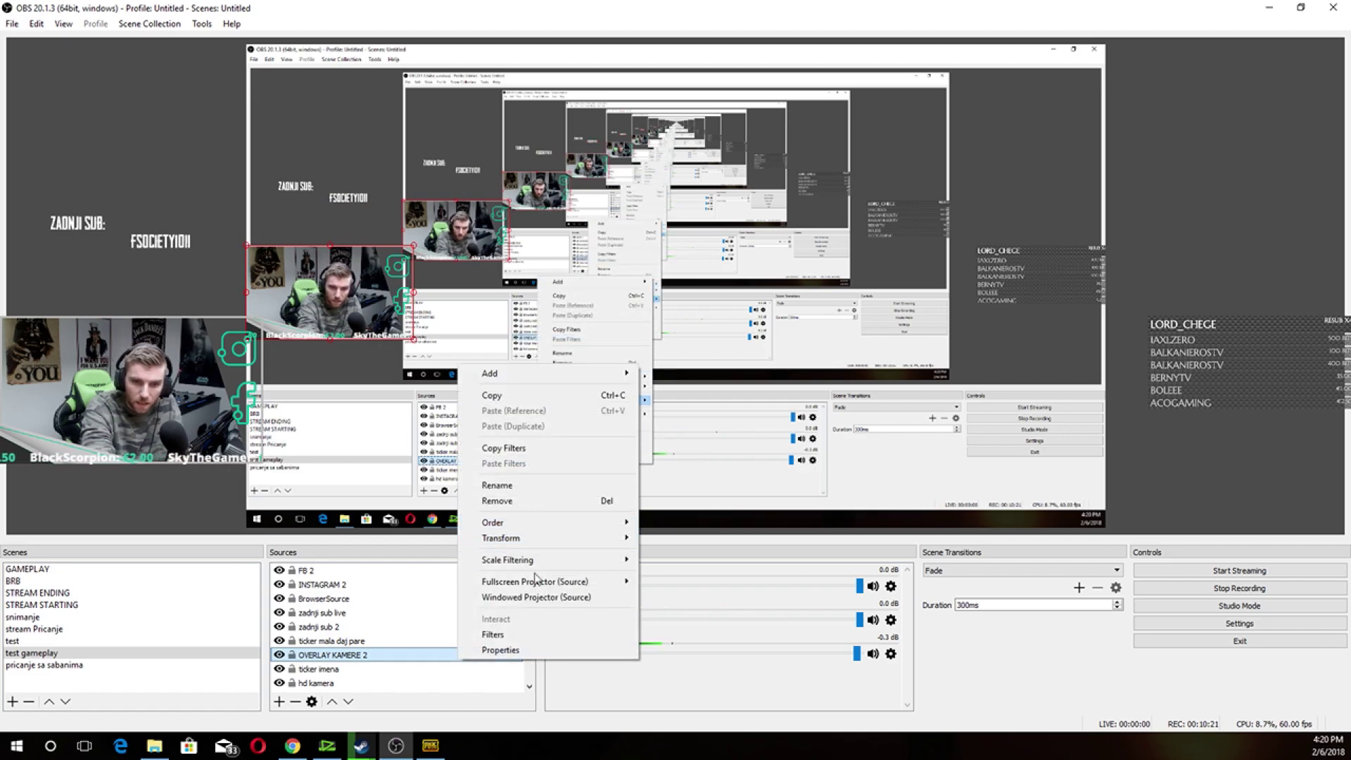
pyautogui.moveTo(521, 373)
pyautogui.click(735, 395)
pyautogui.write('INFO SLIKA')
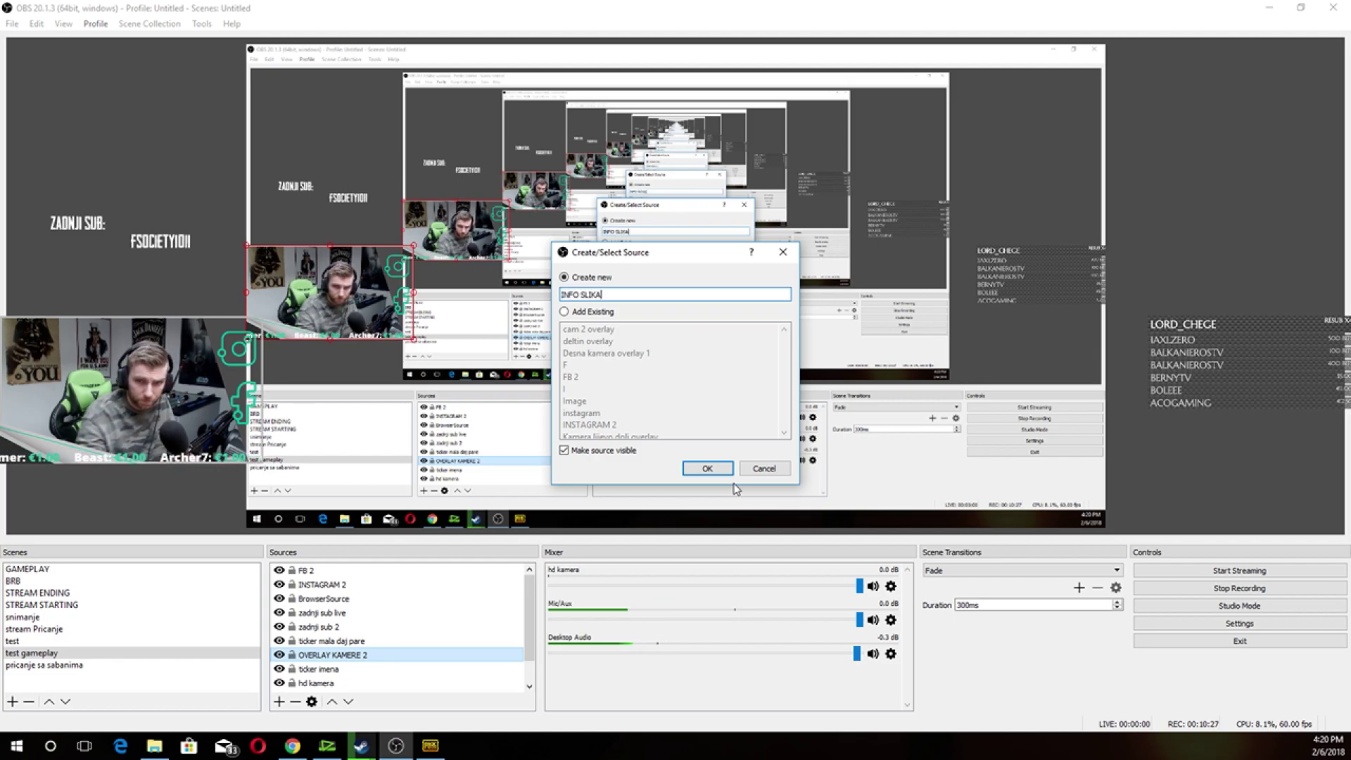
pyautogui.click(723, 471)
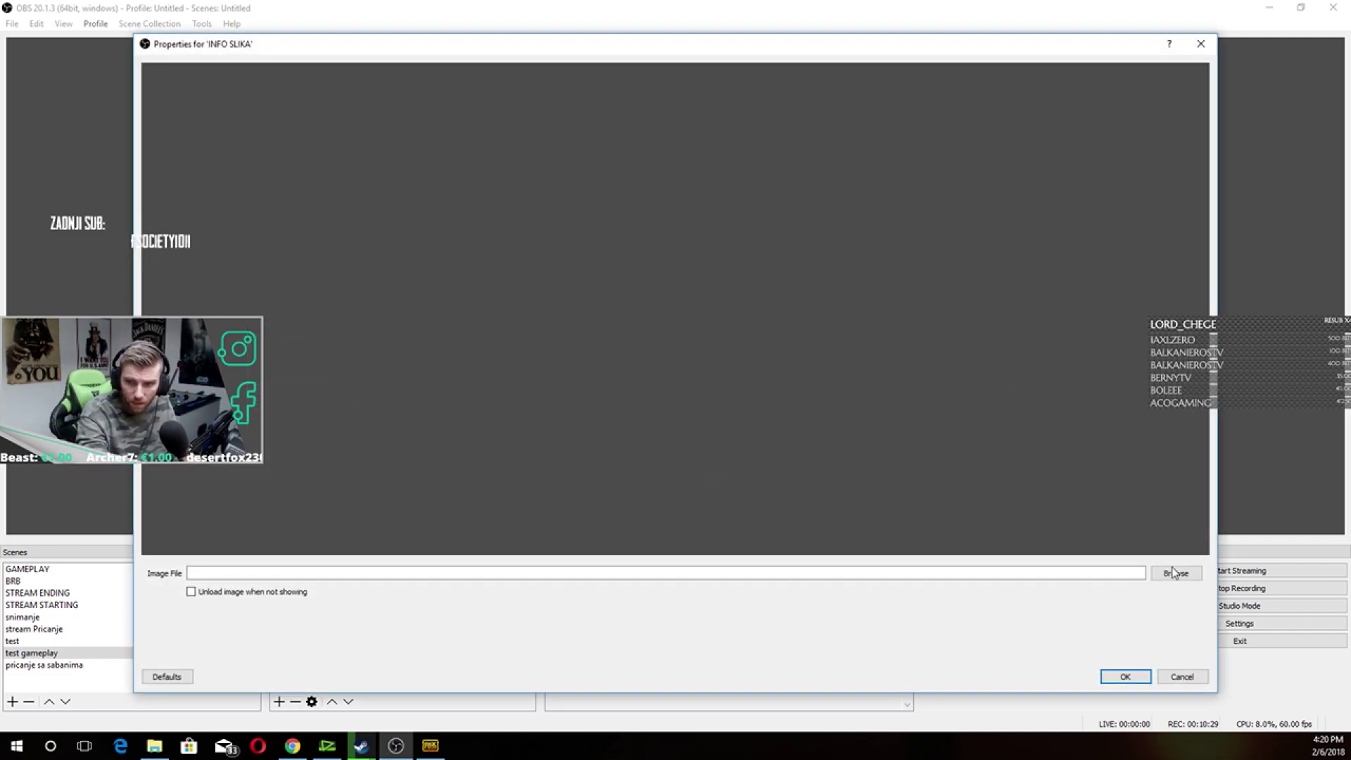
# - Load SupporterInfo_bar_blank from the package's Webcam+SupporterInfo folder as the image for INFO SLIKA
pyautogui.click(1175, 573)
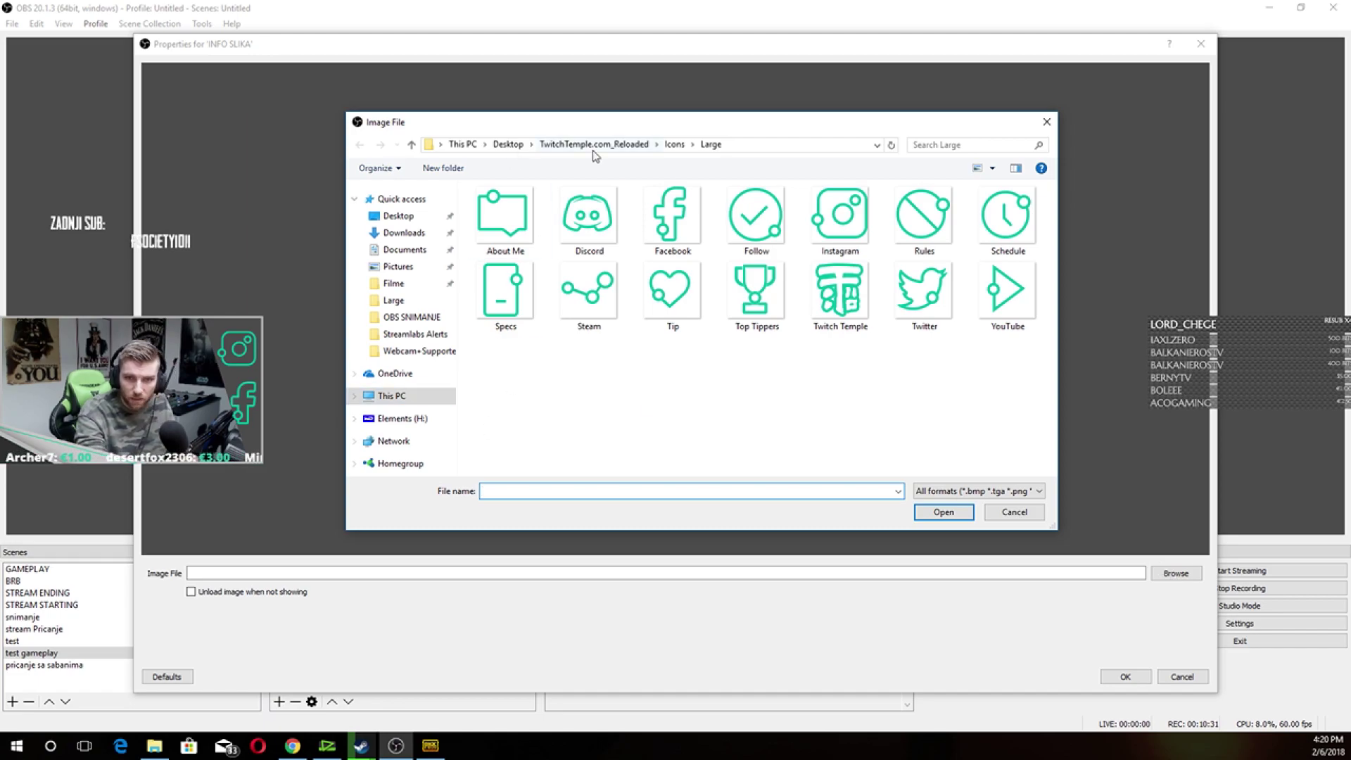
pyautogui.click(593, 145)
pyautogui.doubleClick(542, 298)
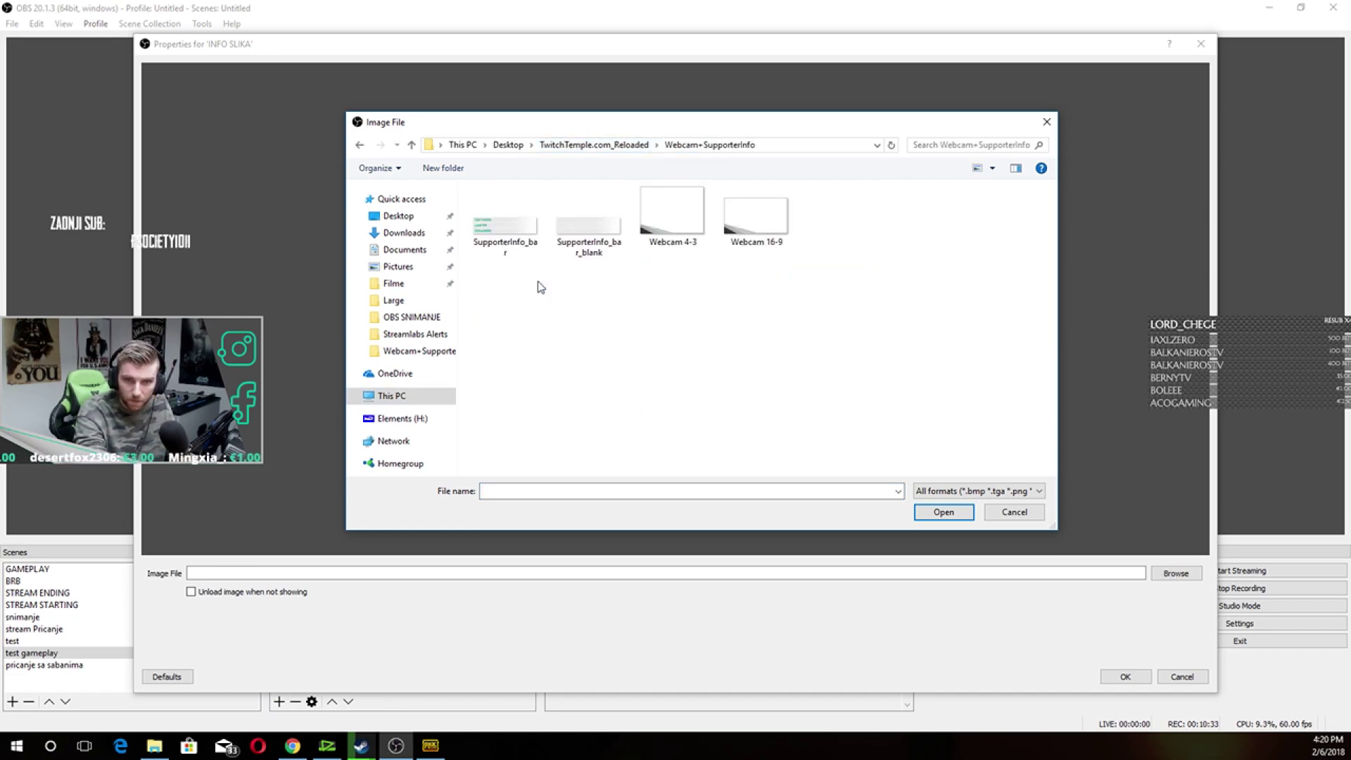
pyautogui.doubleClick(590, 232)
pyautogui.click(1121, 679)
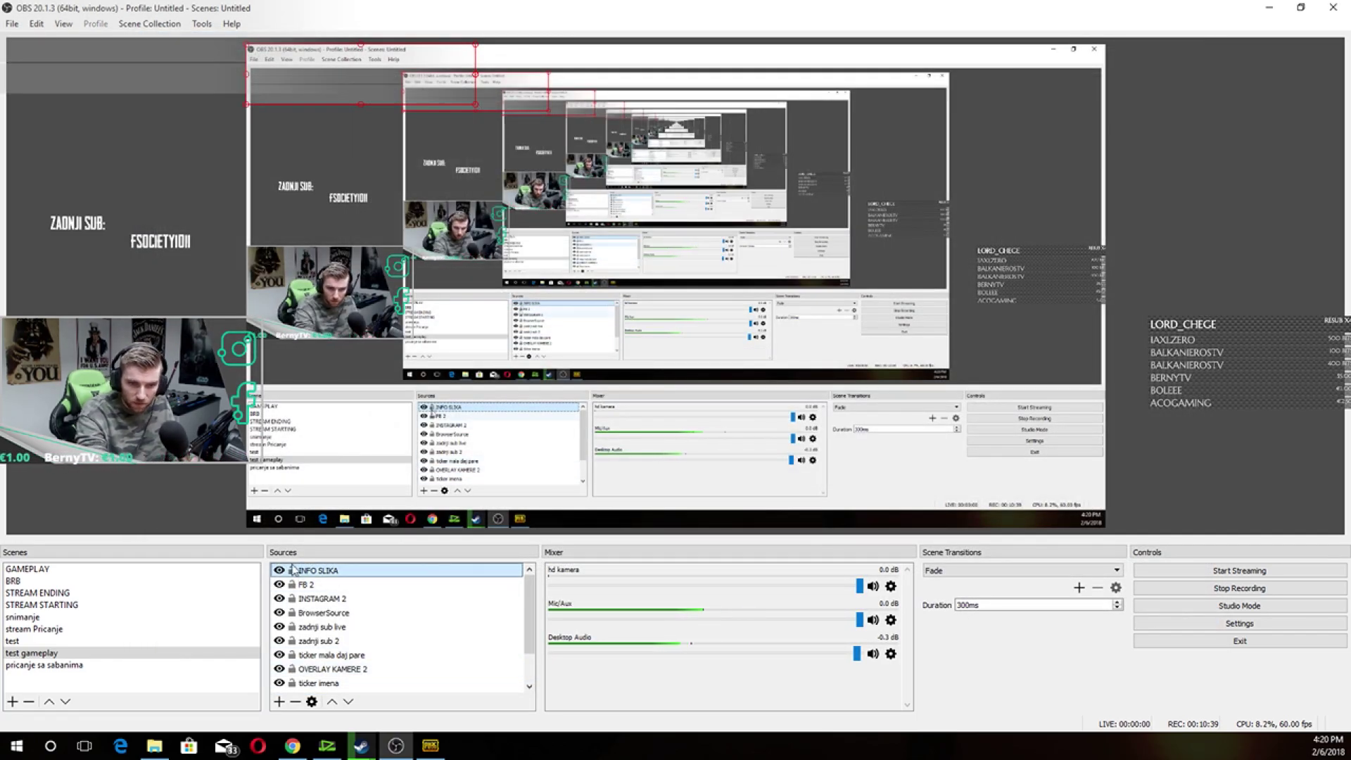
pyautogui.scroll(-3, 306, 680)
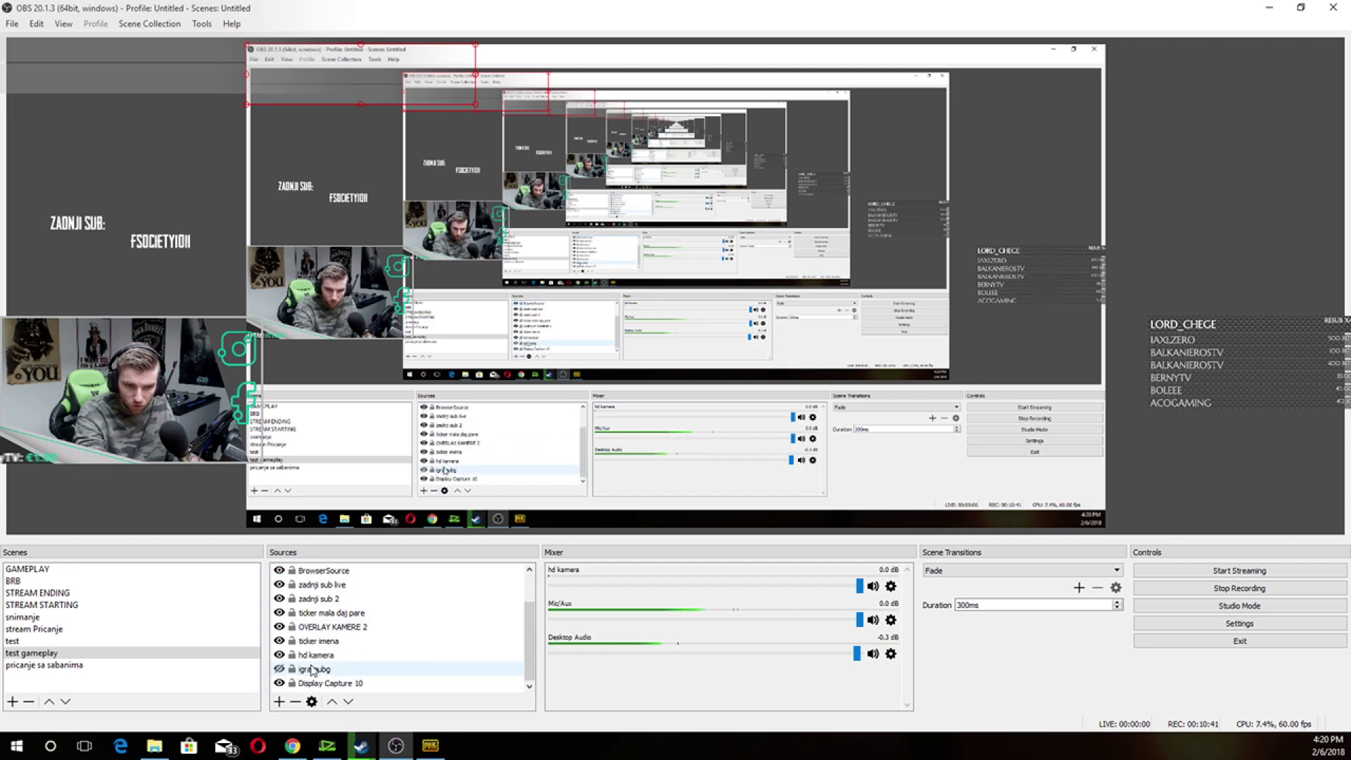